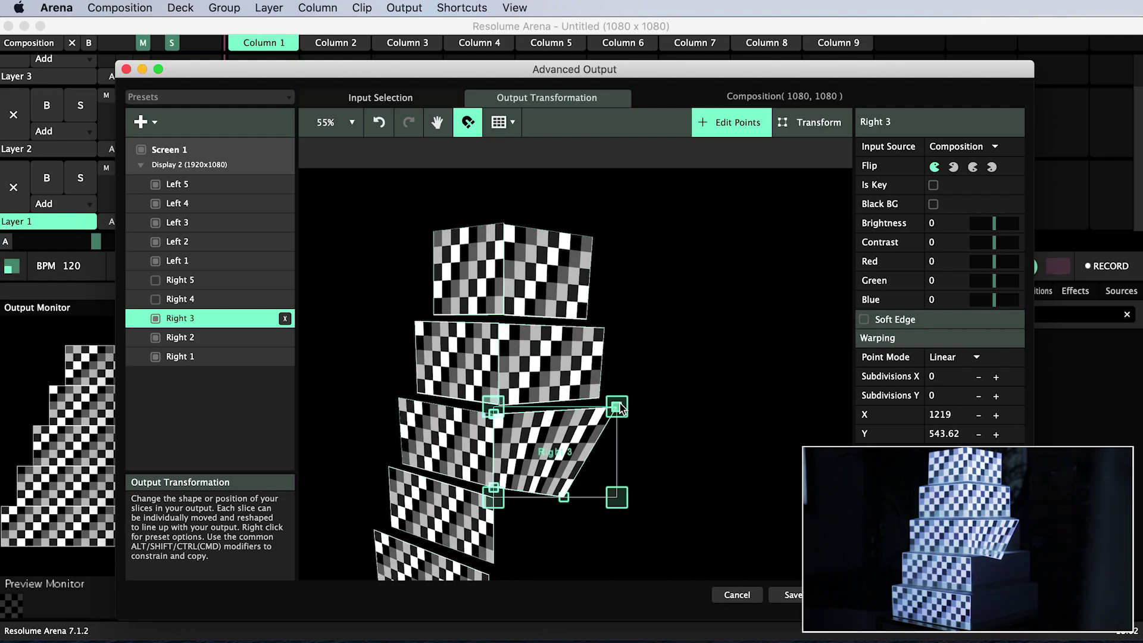
Step: Raise Right 3's lower-right warp point, select Right 4, and return to the empty 1920 x 1080 composition
left_click_drag(564, 496, 611, 477)
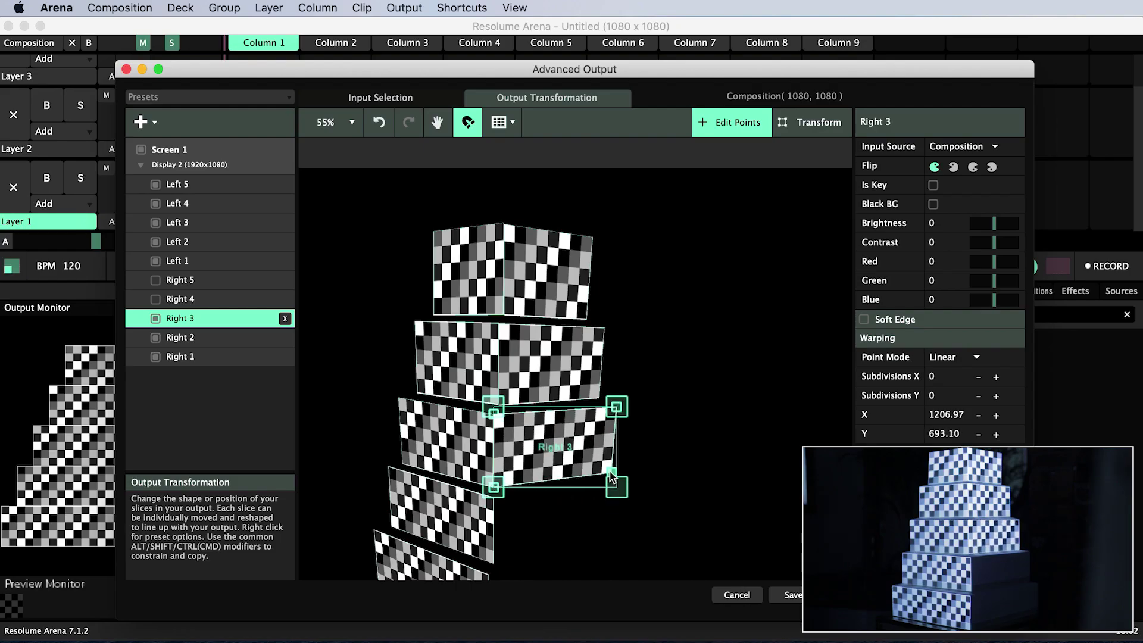
left_click(177, 299)
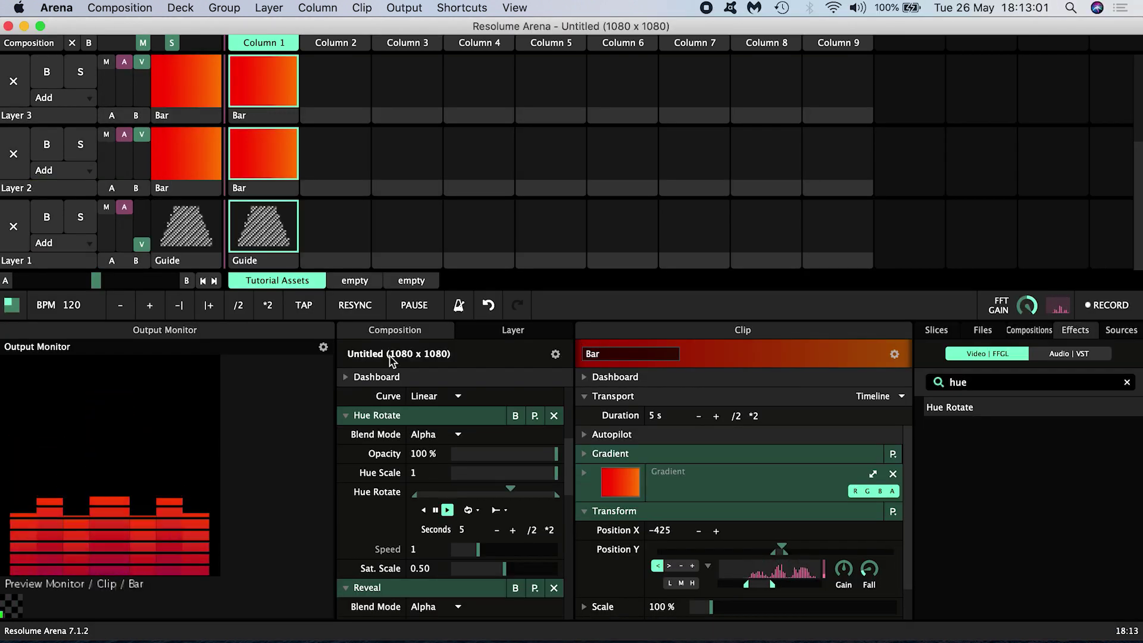
double_click(974, 383)
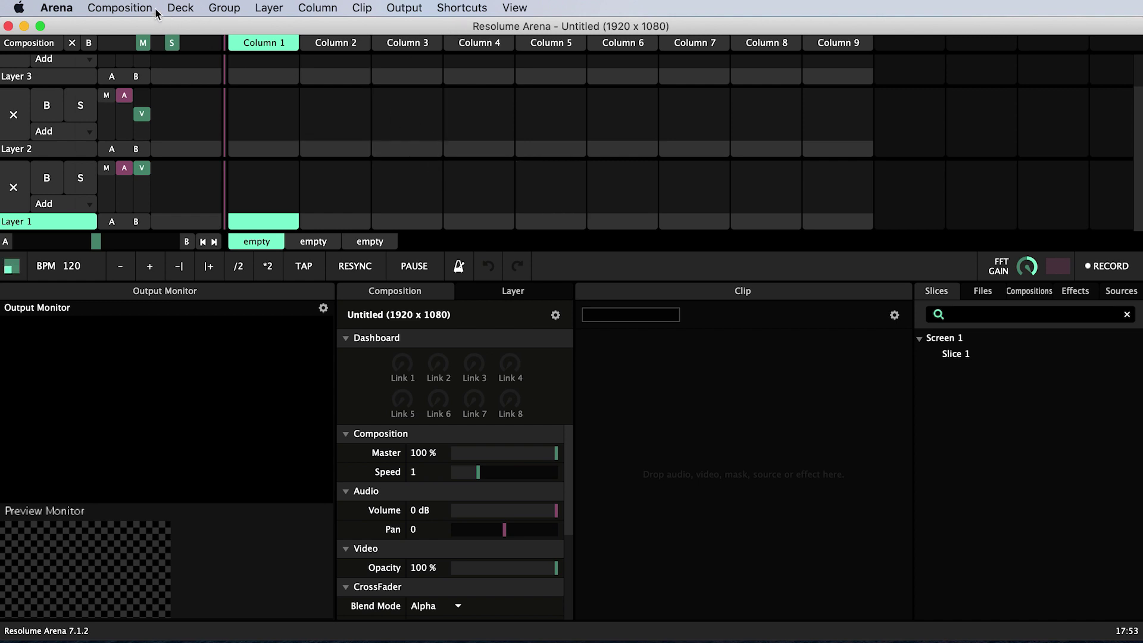
Step: Start a new composition, discarding the old one
left_click(134, 8)
left_click(141, 46)
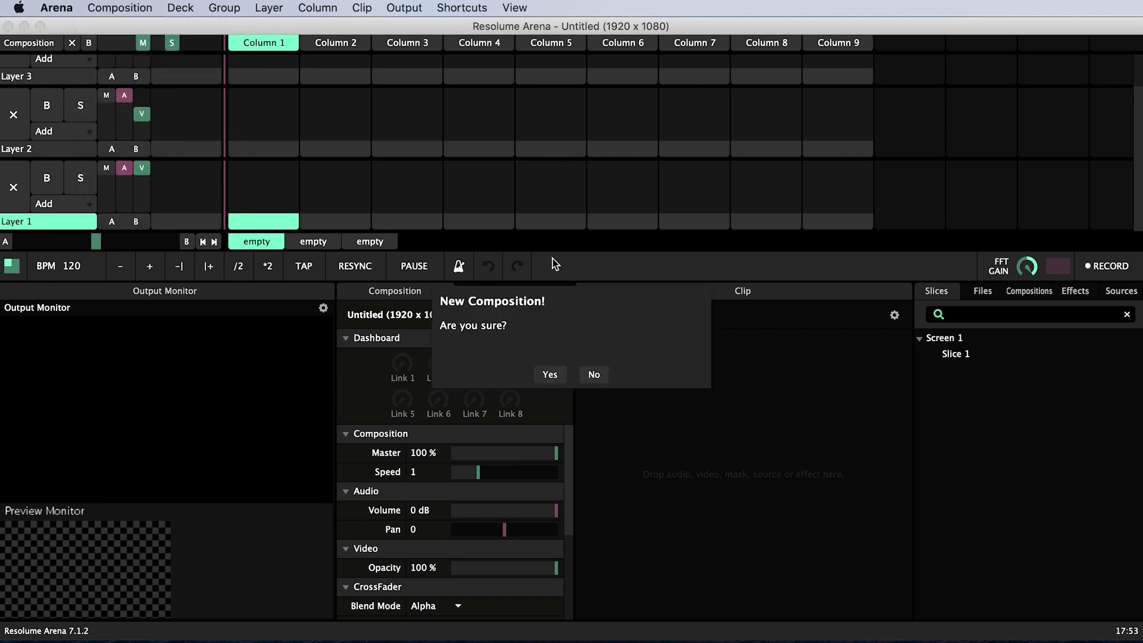
left_click(549, 376)
Step: Set the composition width to 1080 for a 1080 x 1080 canvas, then switch to Finder
left_click(119, 8)
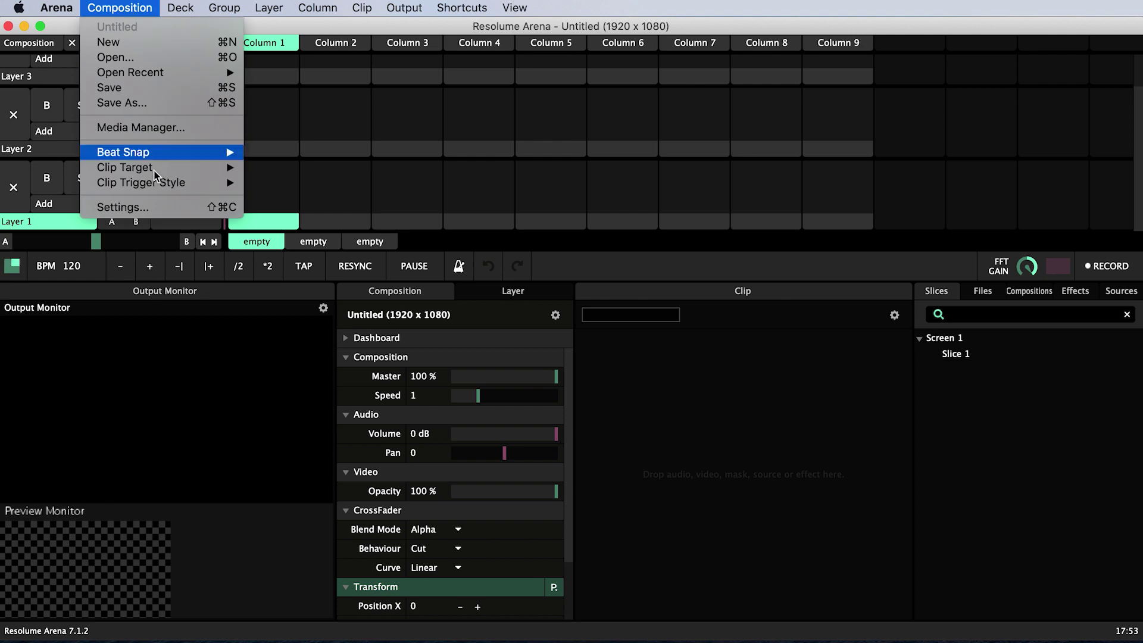
left_click(136, 208)
double_click(521, 324)
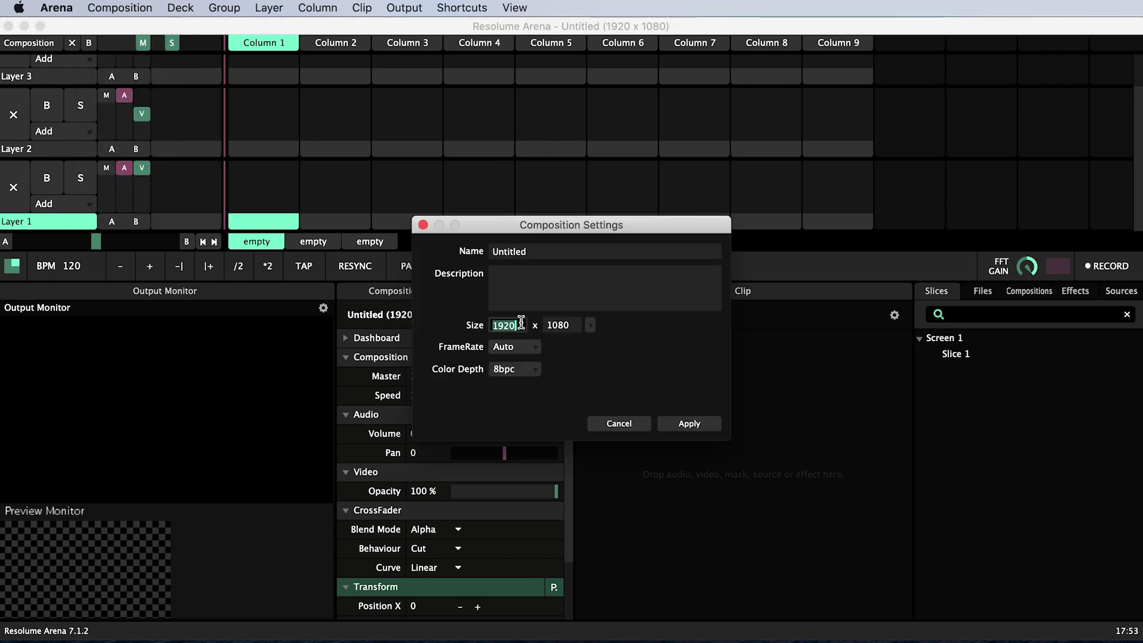
type("1080")
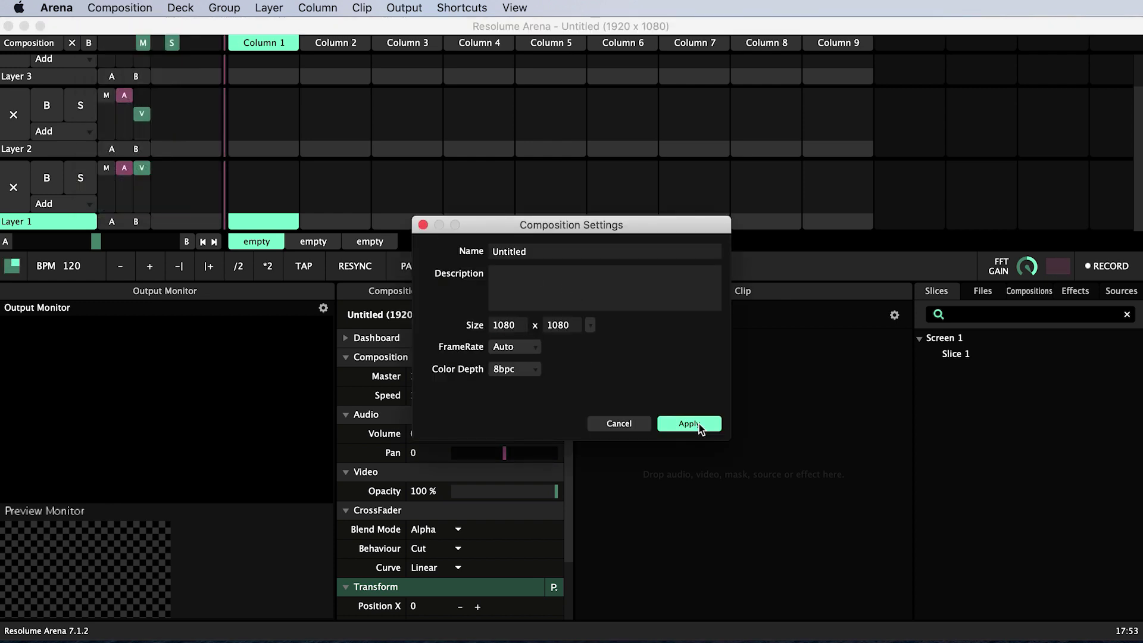
left_click(694, 423)
key("super+Tab")
key("super+Tab")
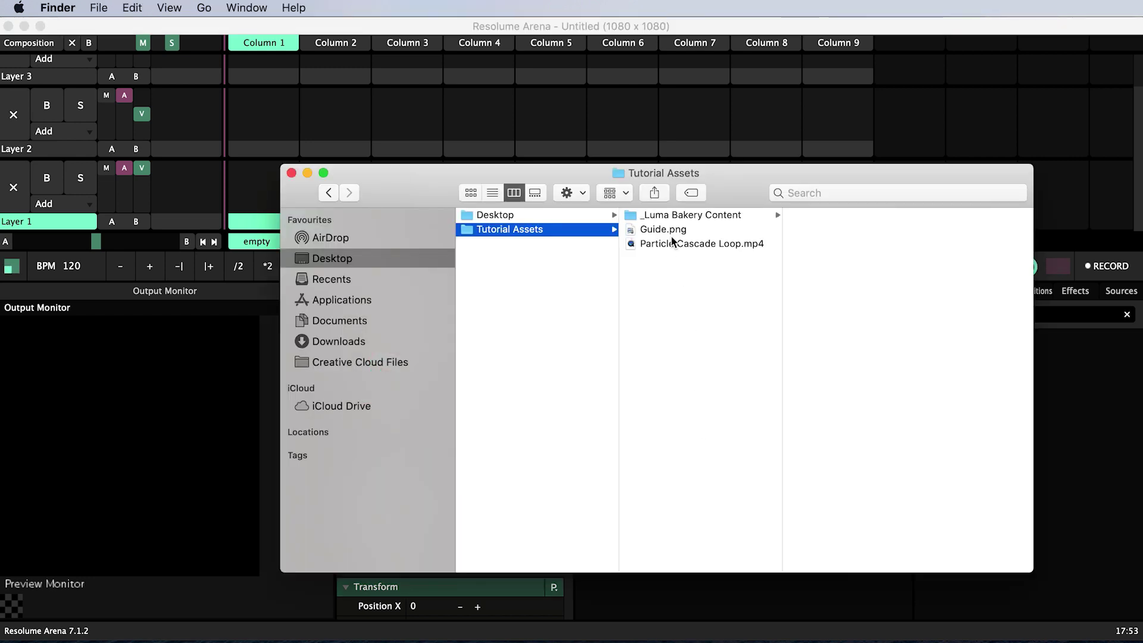
Step: Drag Guide.png from Tutorial Assets into Resolume's Layer 1, Column 1 clip slot
left_click(660, 230)
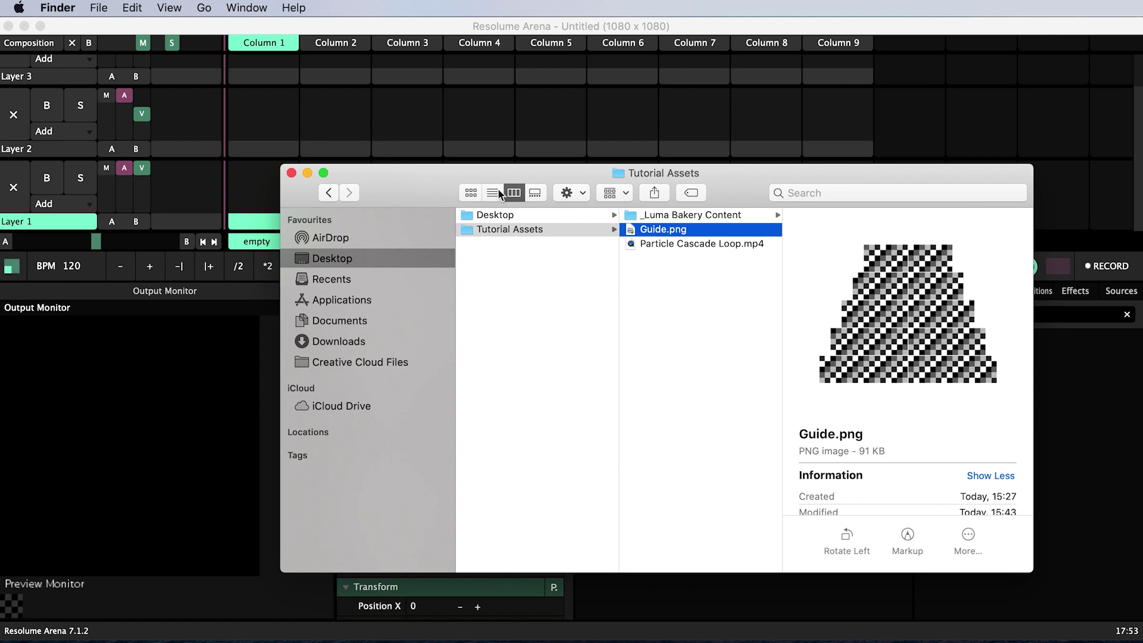
left_click_drag(410, 181, 480, 178)
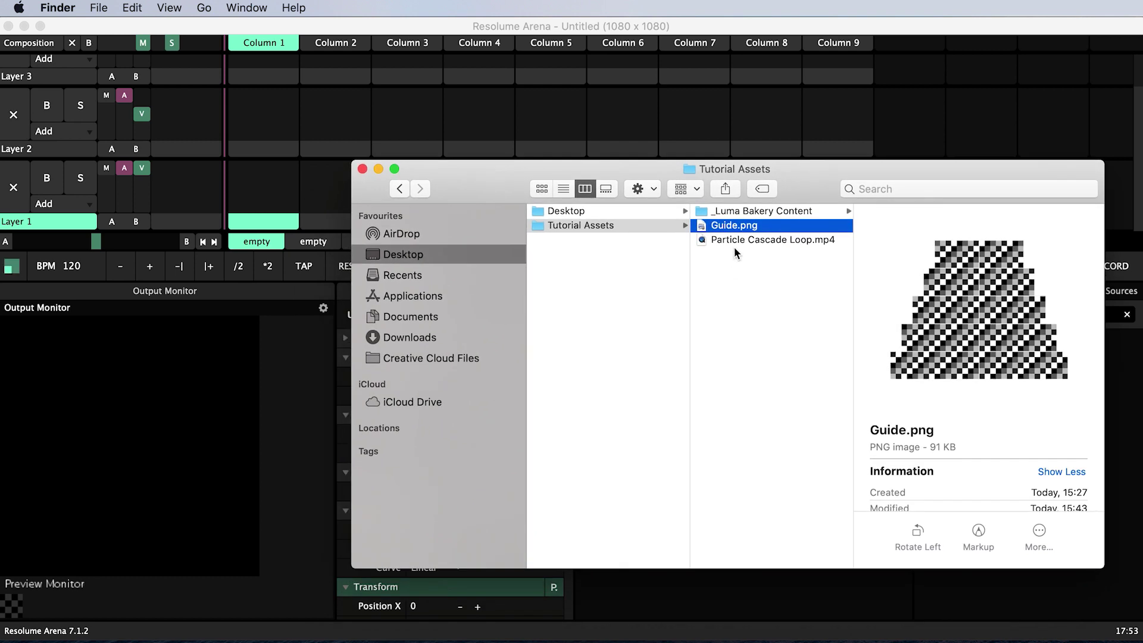
left_click_drag(730, 228, 276, 163)
left_click(326, 33)
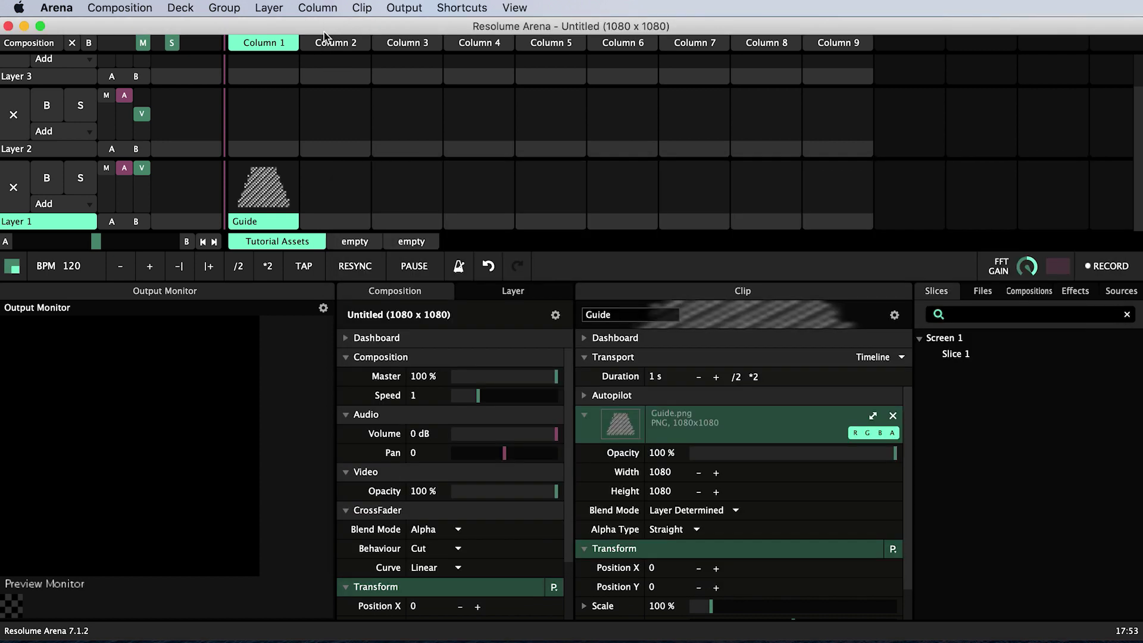
Step: Trigger the Guide clip and send Screen 1's advanced output to Display 2 (1920x1080)
left_click(269, 194)
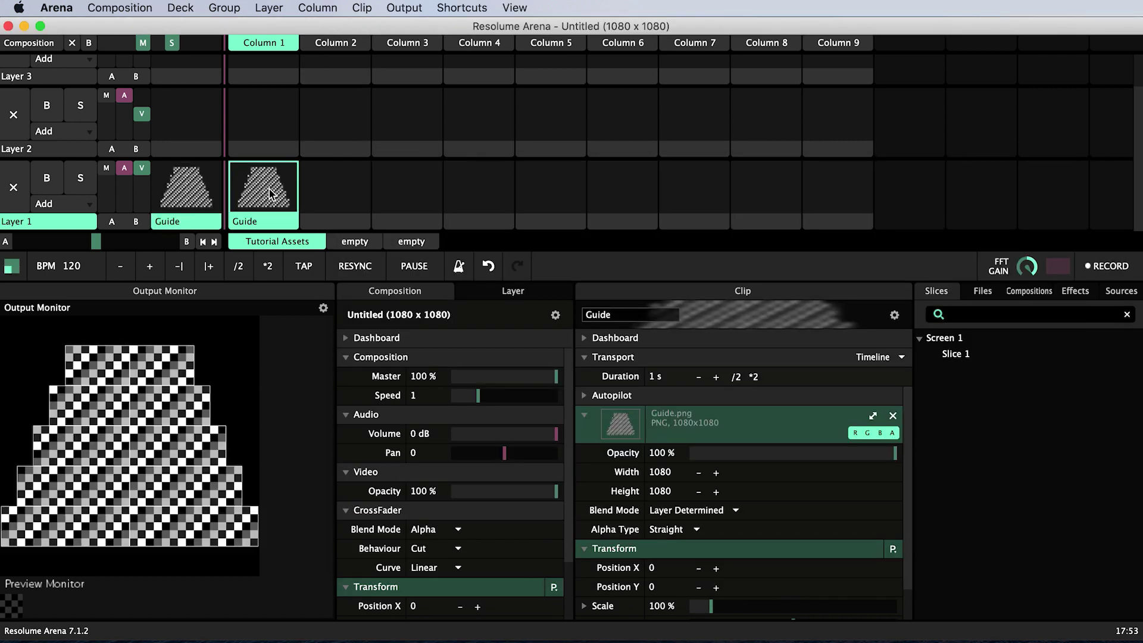
left_click(404, 8)
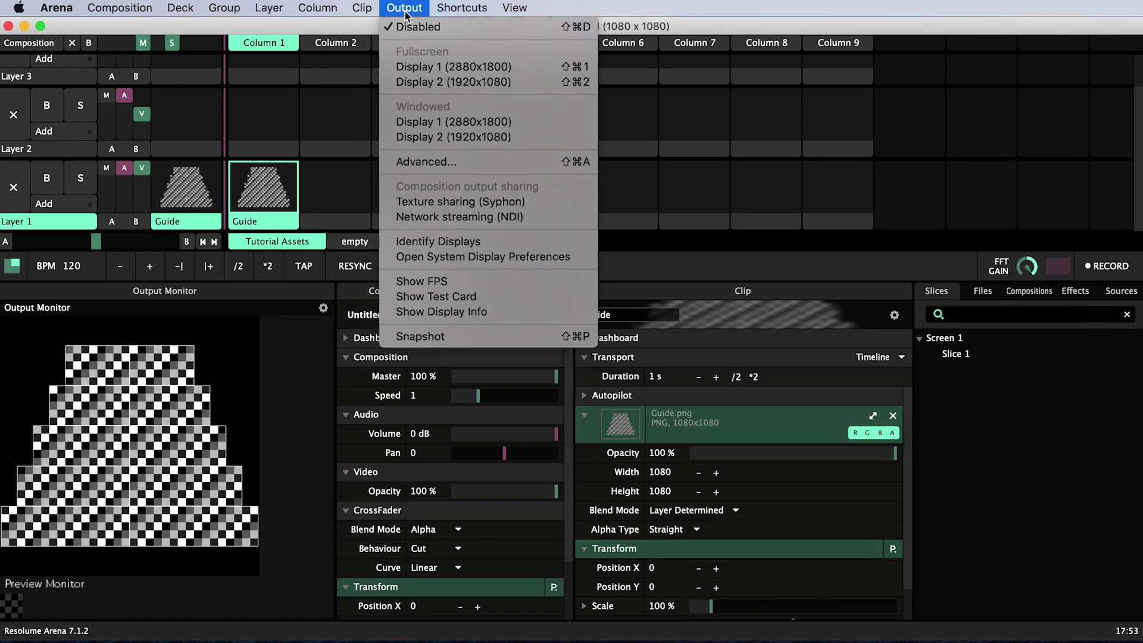
left_click(448, 163)
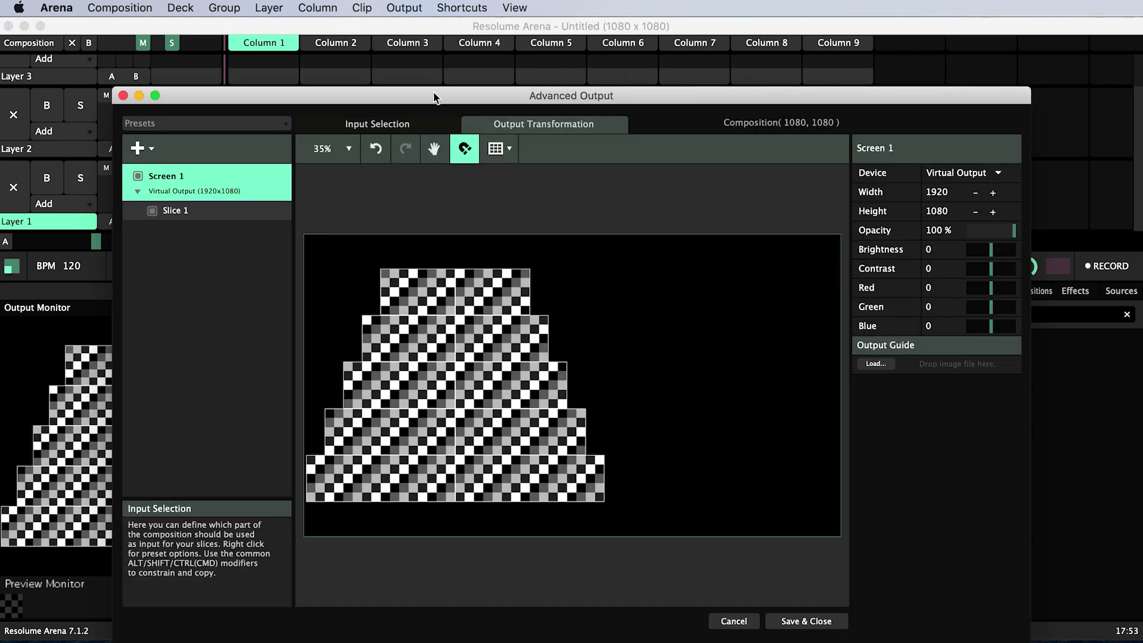
left_click_drag(427, 105, 430, 78)
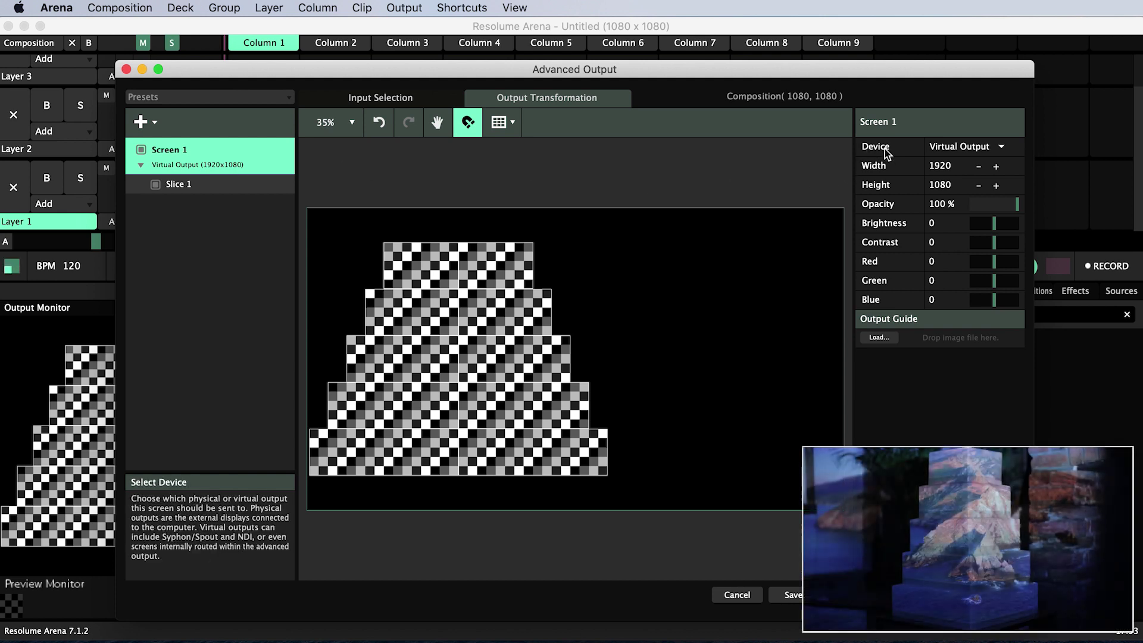
left_click(1003, 148)
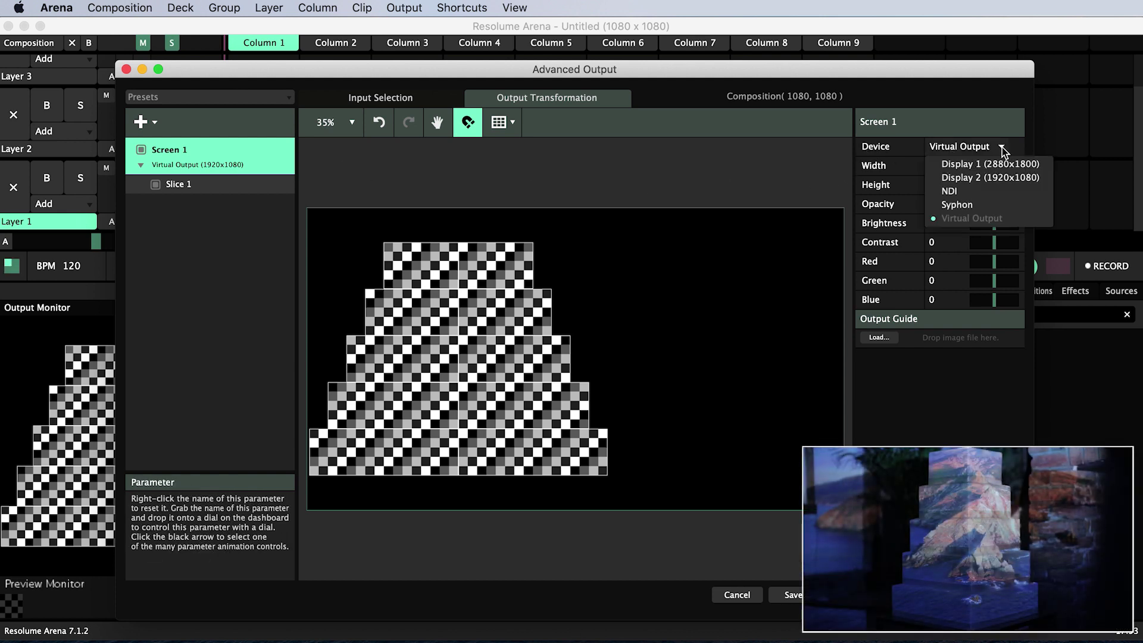
left_click(1033, 180)
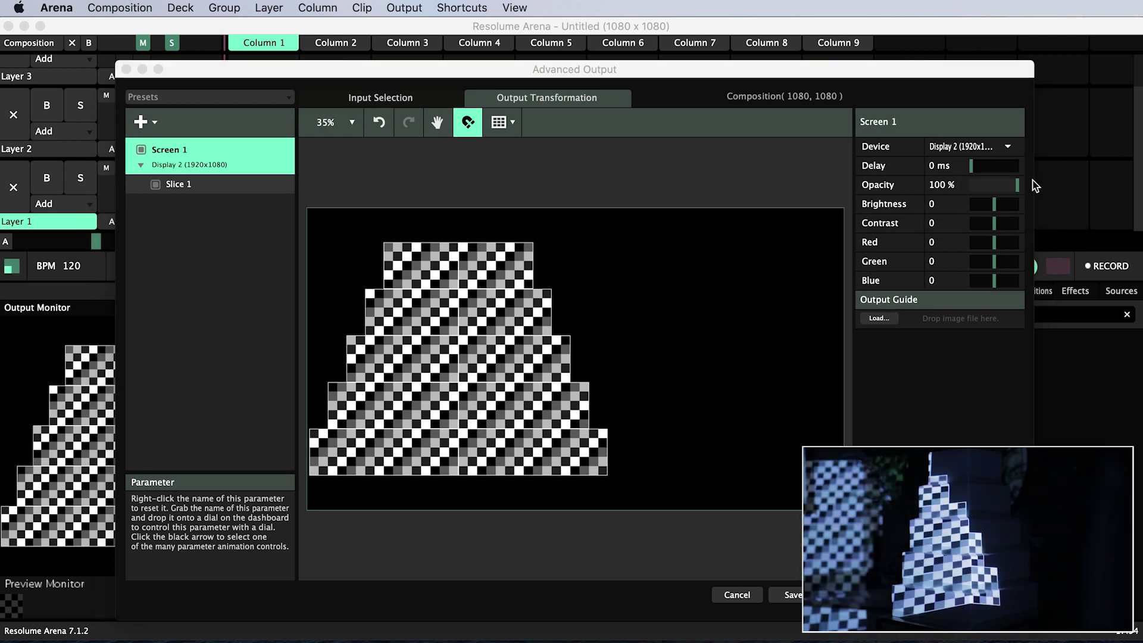
left_click(190, 185)
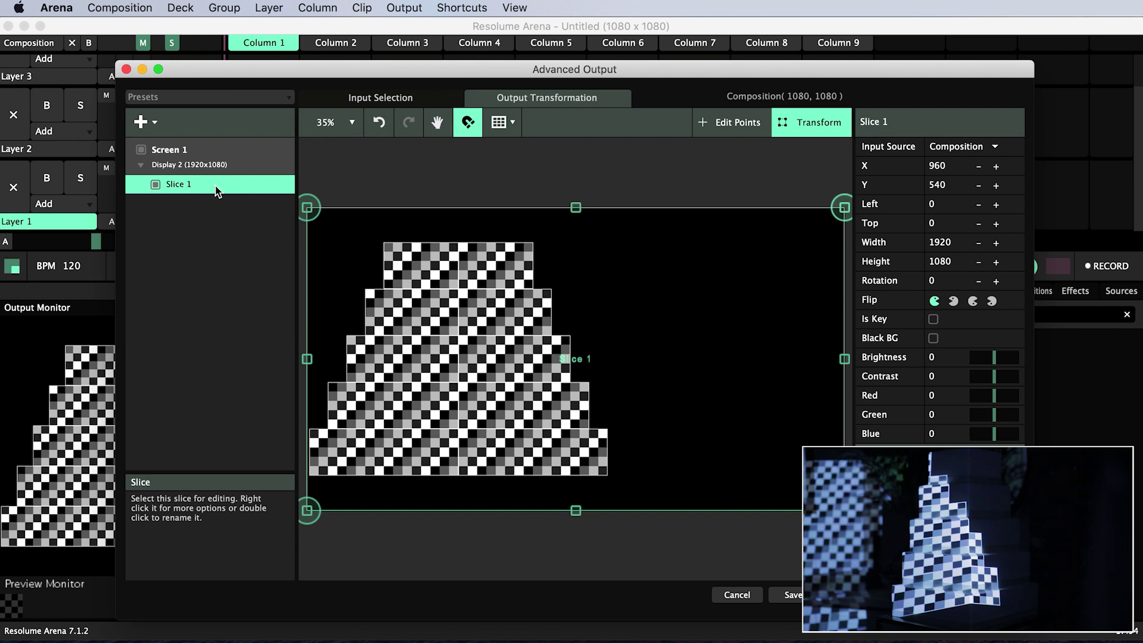
Step: Crop Slice 1's input selection to the top tier, about 266 x 164 at Left 276, Top 126
left_click(359, 100)
scroll(400, 274, "down", 2)
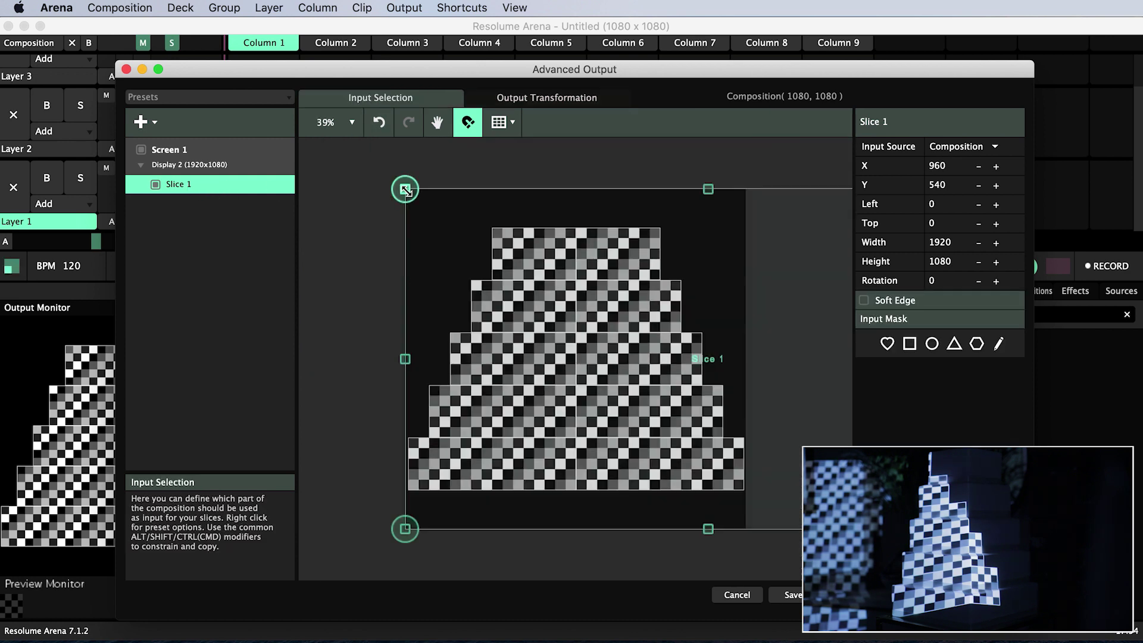
left_click_drag(401, 189, 493, 228)
scroll(450, 179, "up", 2)
scroll(564, 399, "down", 5)
left_click_drag(743, 481, 483, 316)
scroll(496, 344, "up", 5)
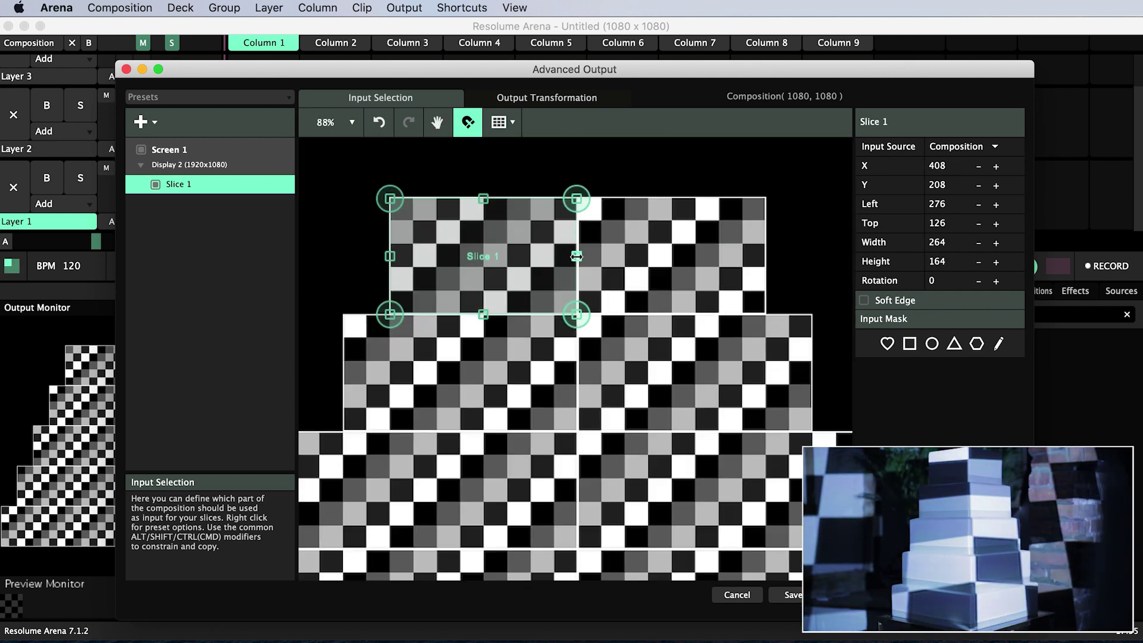
left_click_drag(577, 313, 579, 315)
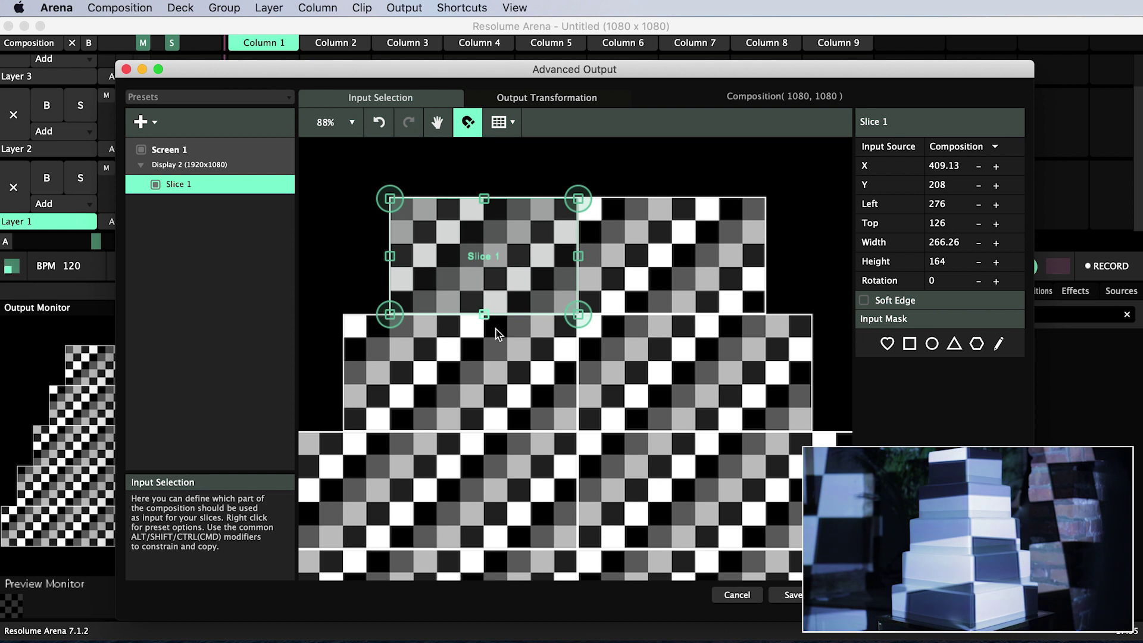
left_click(563, 97)
left_click_drag(613, 332, 565, 358)
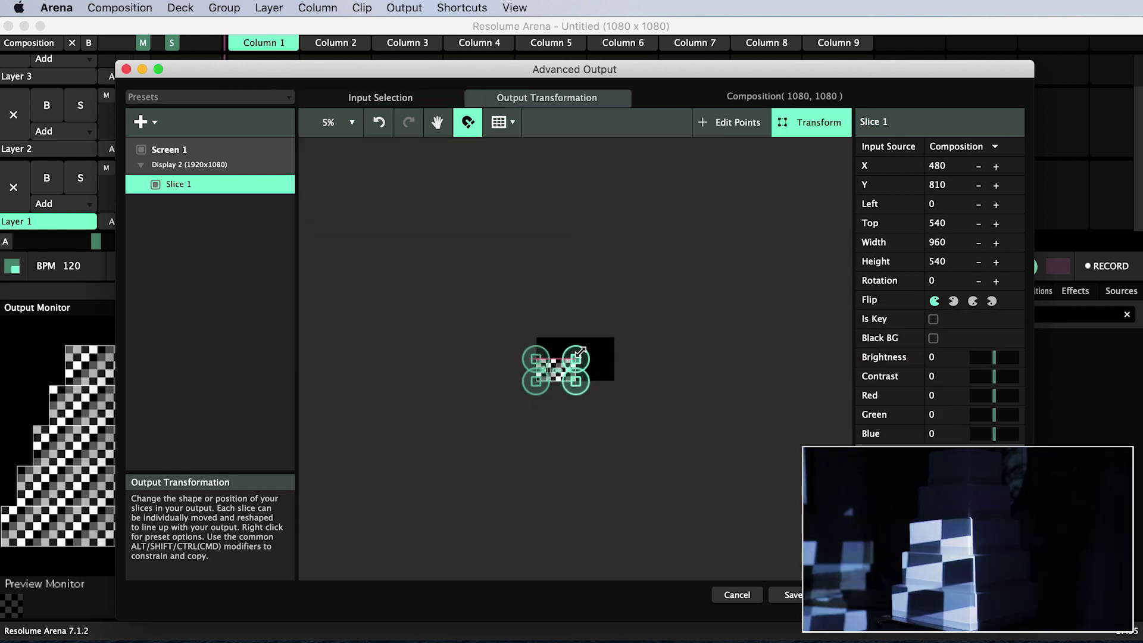
scroll(505, 399, "up", 5)
left_click_drag(505, 398, 574, 243)
key("t")
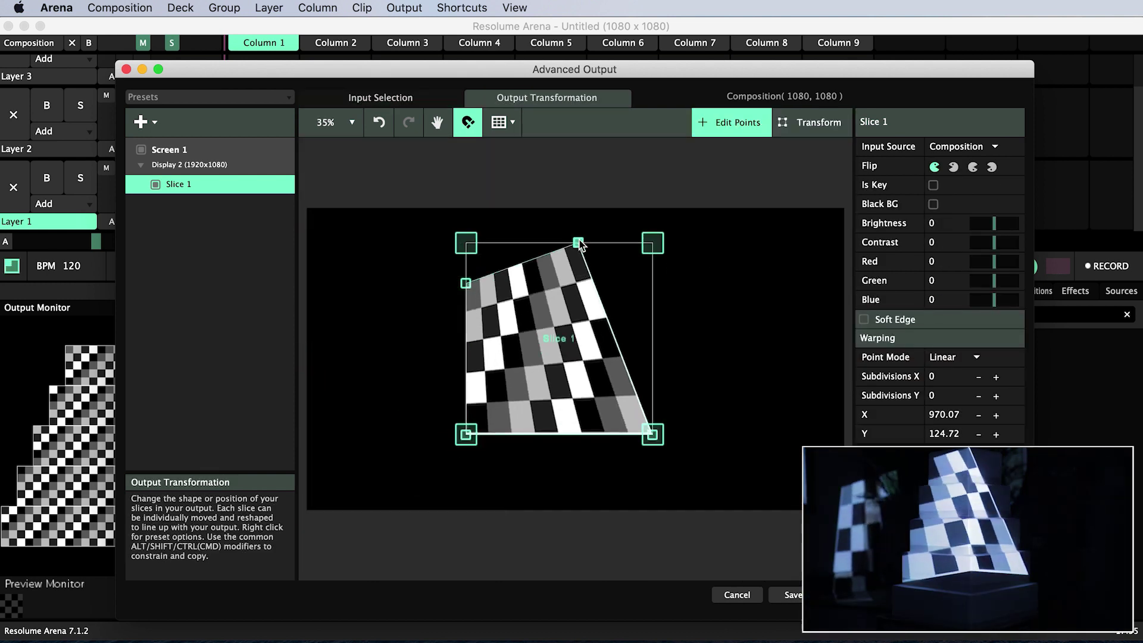
left_click_drag(466, 284, 530, 246)
left_click_drag(466, 434, 531, 302)
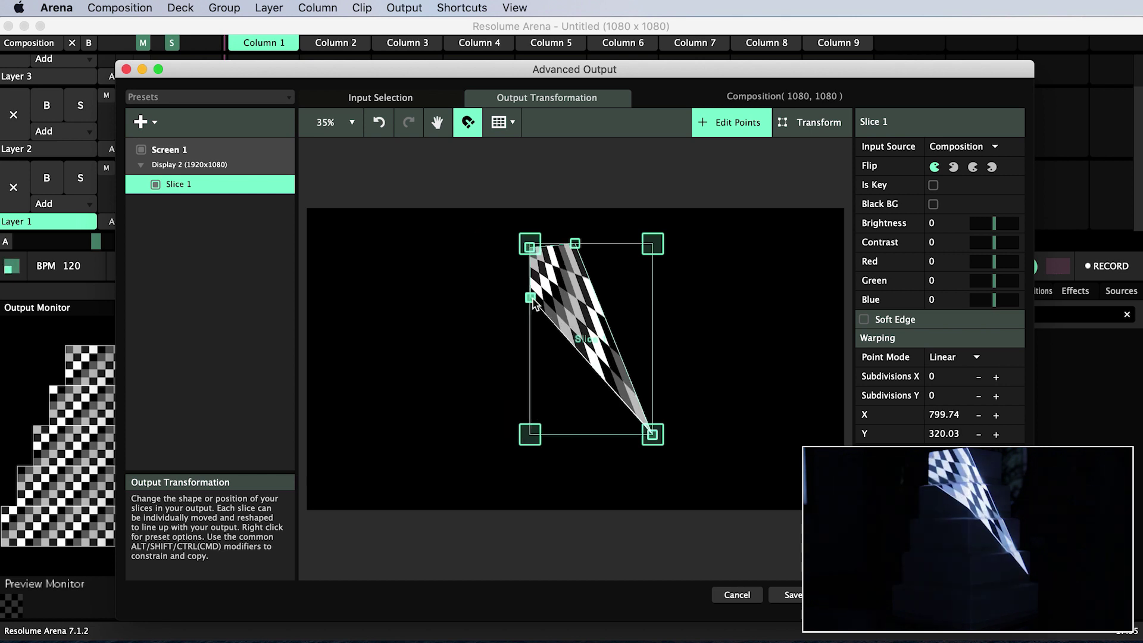
left_click_drag(653, 434, 578, 307)
scroll(579, 306, "up", 5)
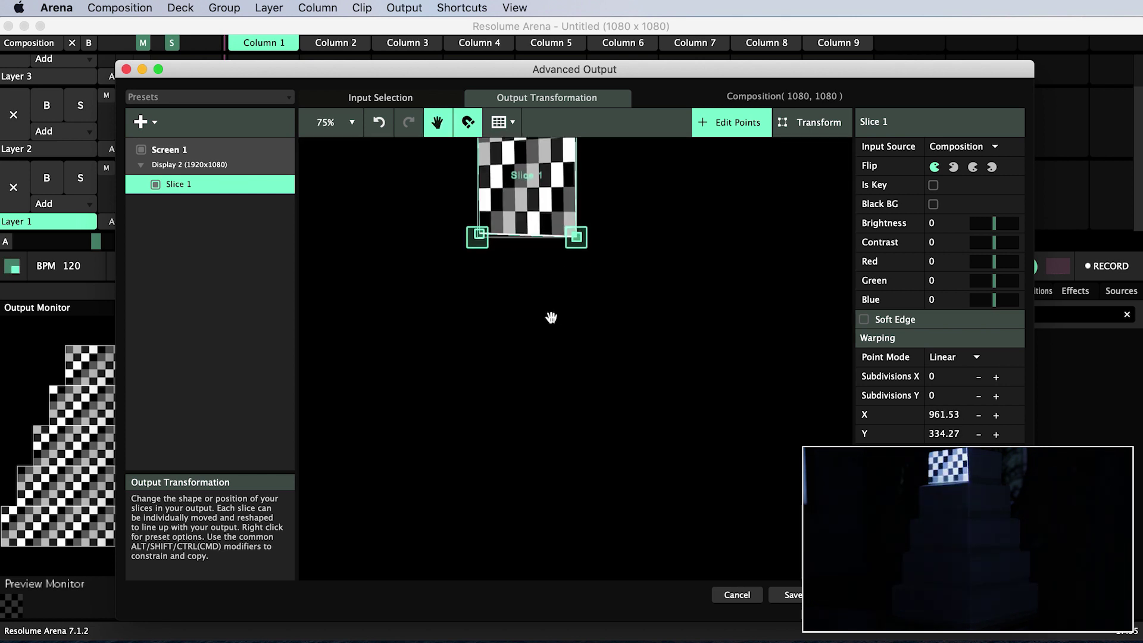
scroll(551, 316, "up", 3)
left_click_drag(576, 226, 578, 218)
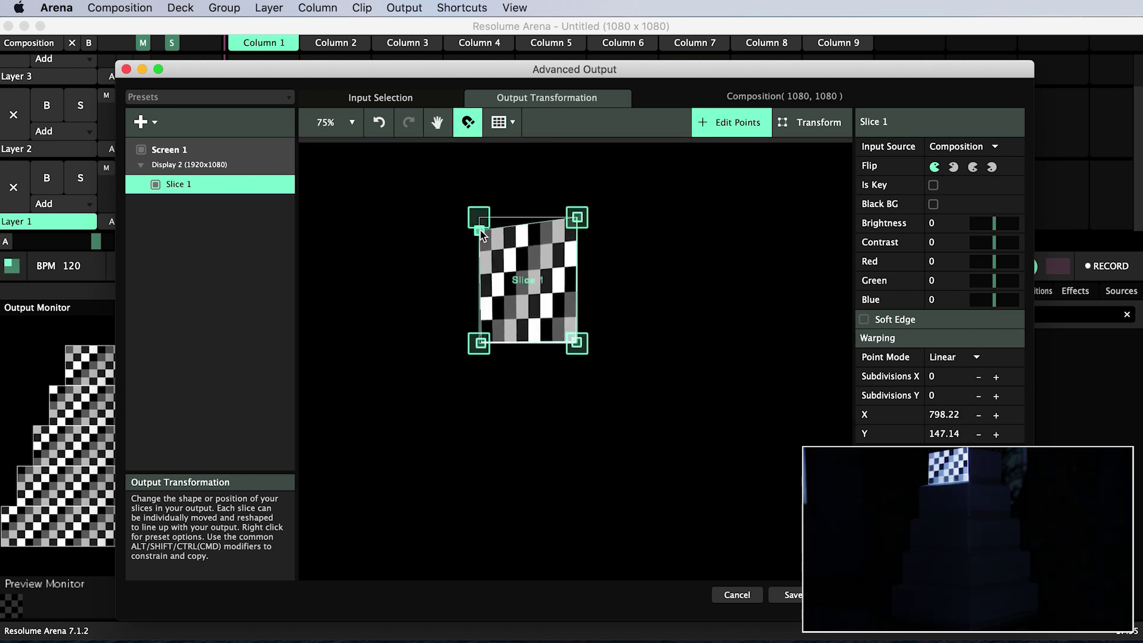
left_click_drag(478, 227, 481, 229)
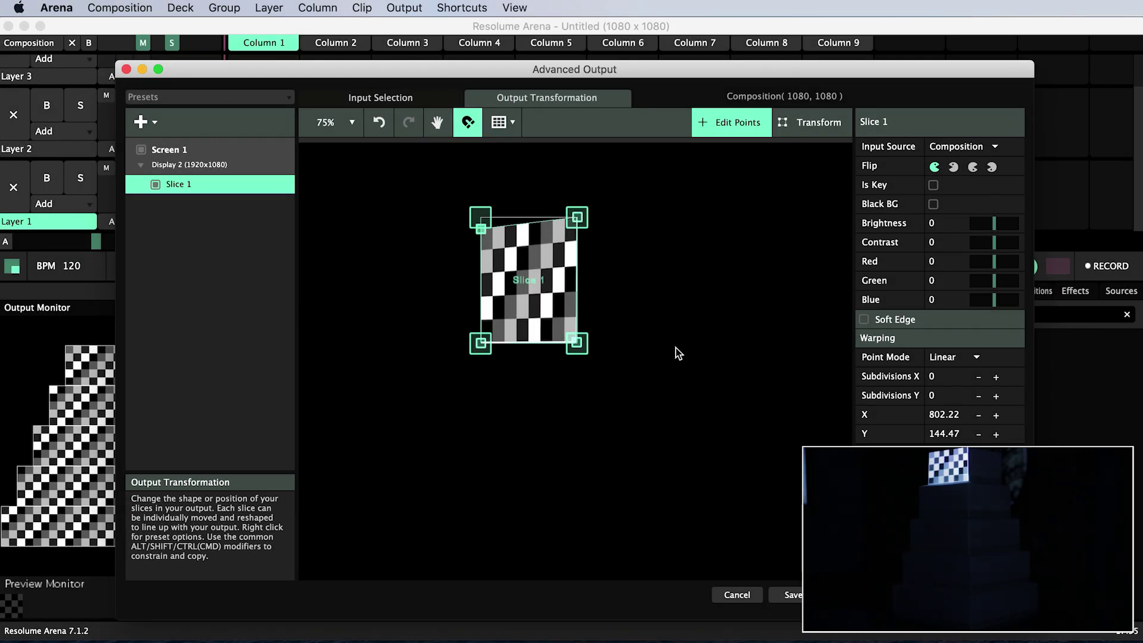
scroll(676, 348, "down", 3)
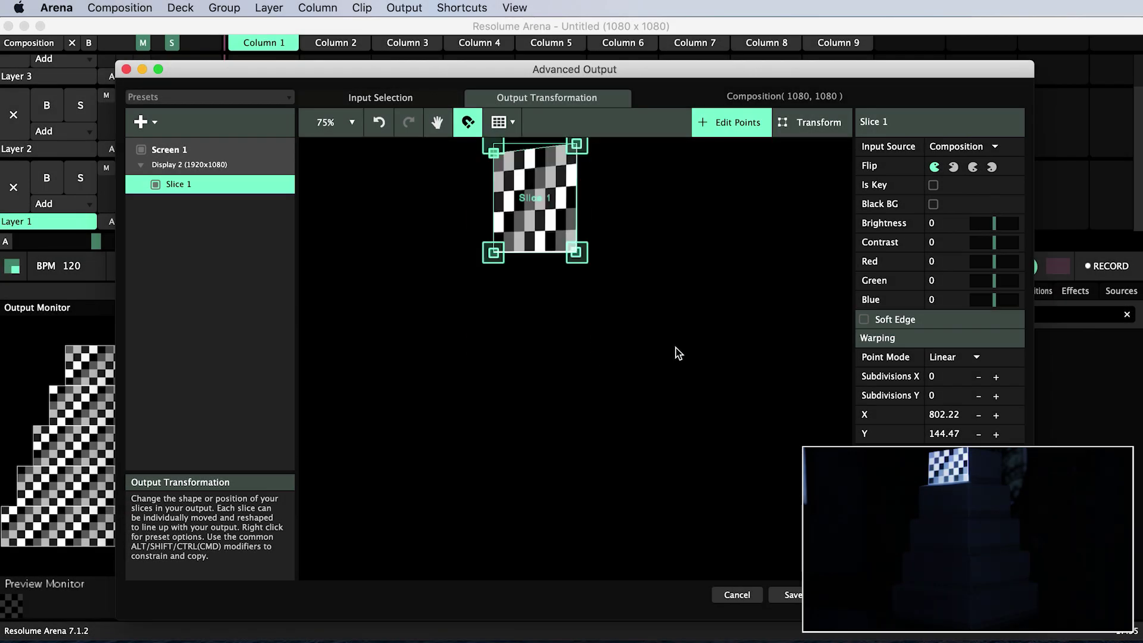
scroll(676, 348, "down", 4)
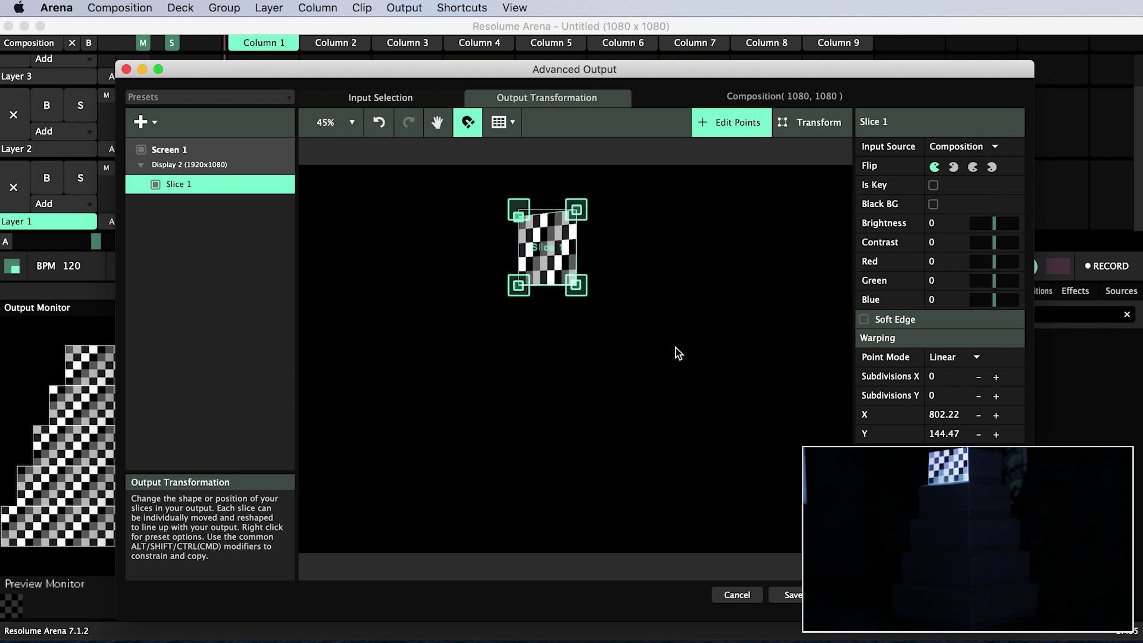
scroll(676, 348, "down", 2)
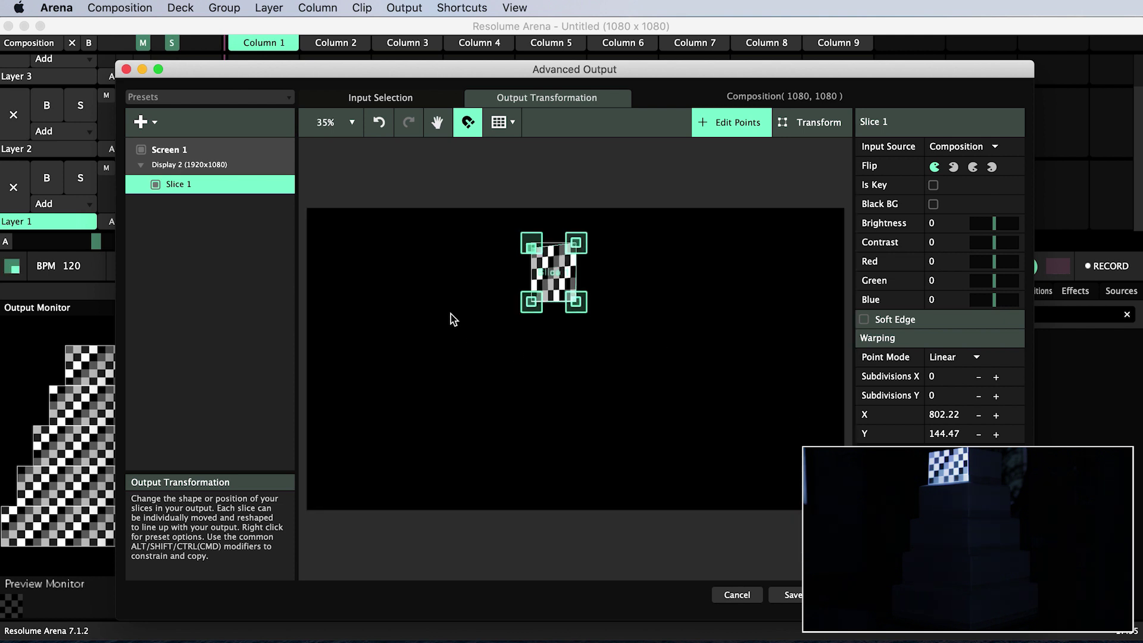
key("space")
mouse_move(466, 297)
left_mouse_down()
mouse_move(476, 339)
mouse_move(536, 265)
mouse_move(525, 332)
mouse_move(422, 320)
mouse_move(475, 279)
mouse_move(454, 286)
left_mouse_up()
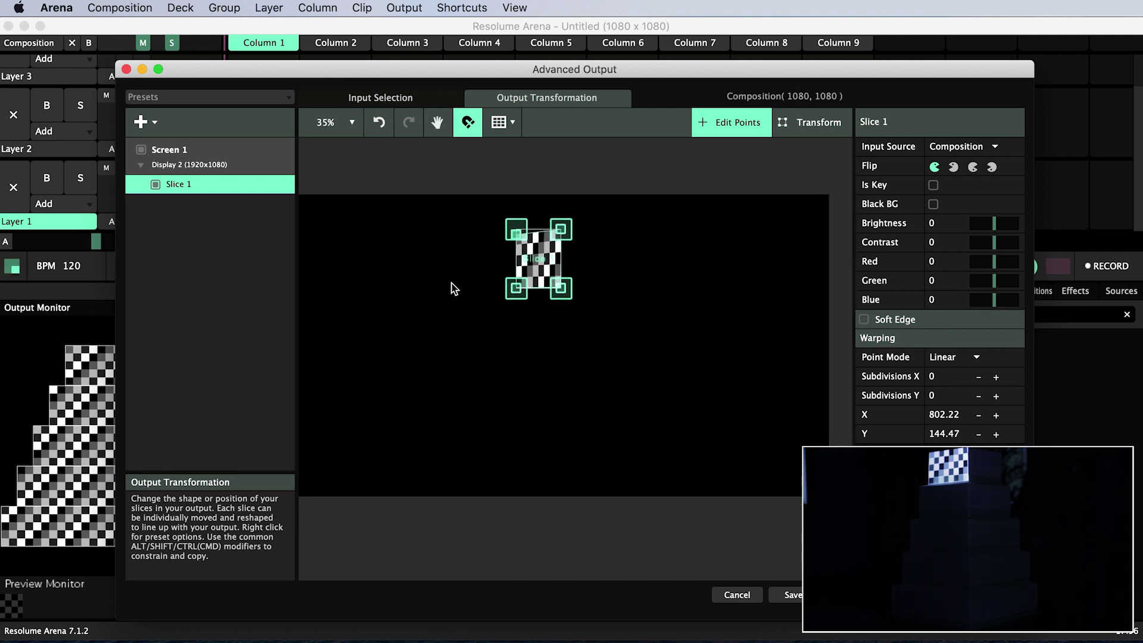
double_click(179, 186)
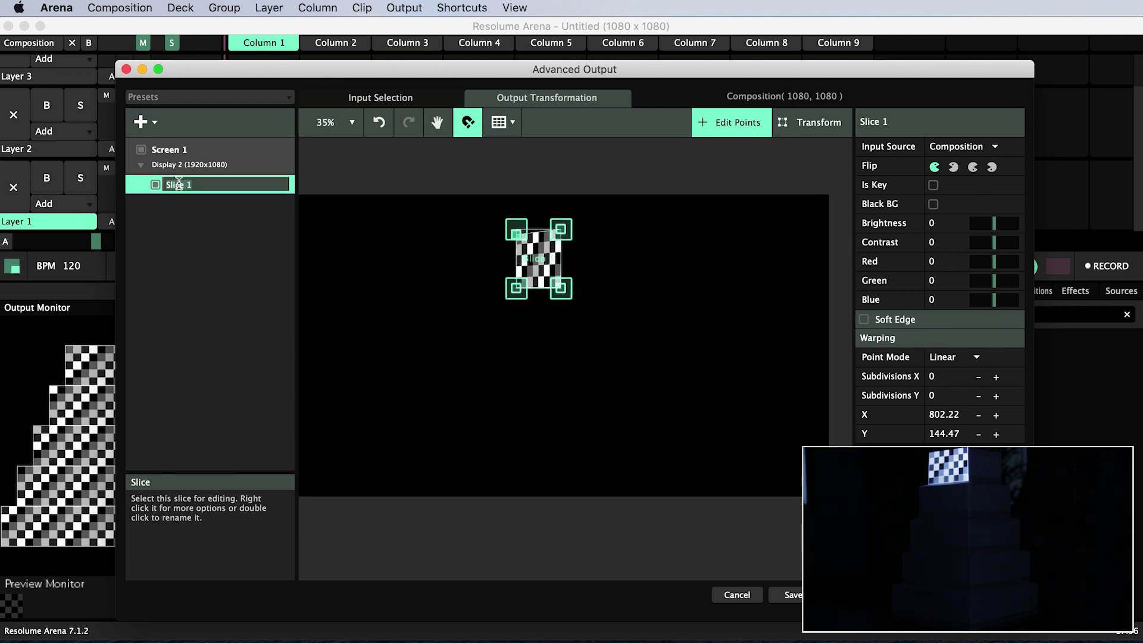
Step: Rename Slice 1 to Left 1 and duplicate it to create Left 2
type("Left")
key("Return")
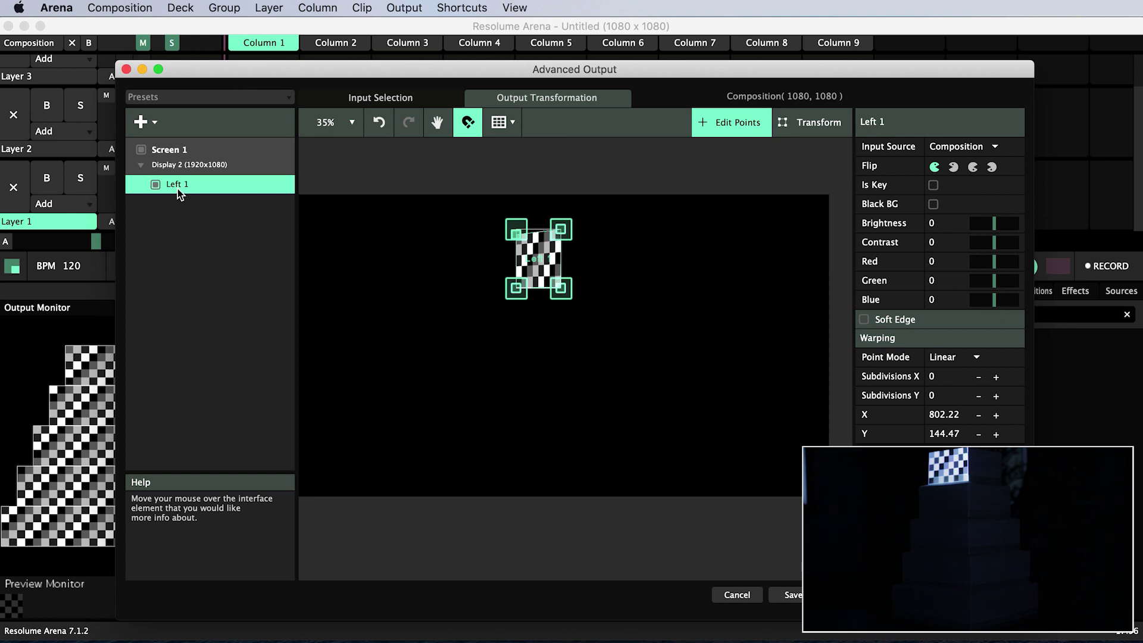
right_click(194, 190)
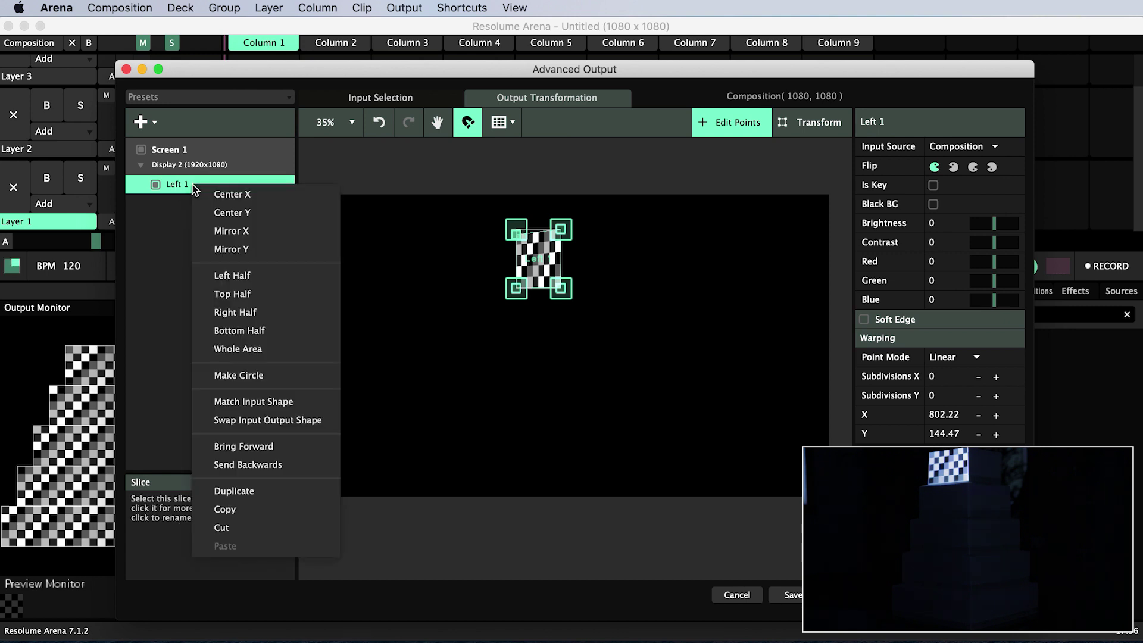
left_click(279, 495)
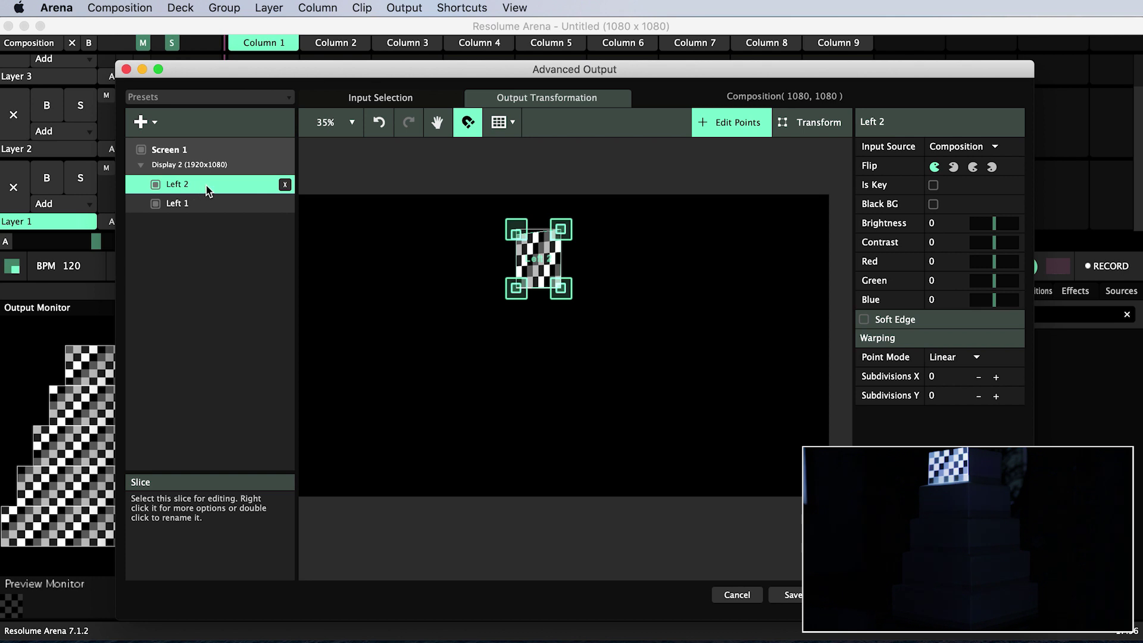
Step: Move Left 2's input area onto the second tier and widen it to the tier's left edge
left_click(380, 97)
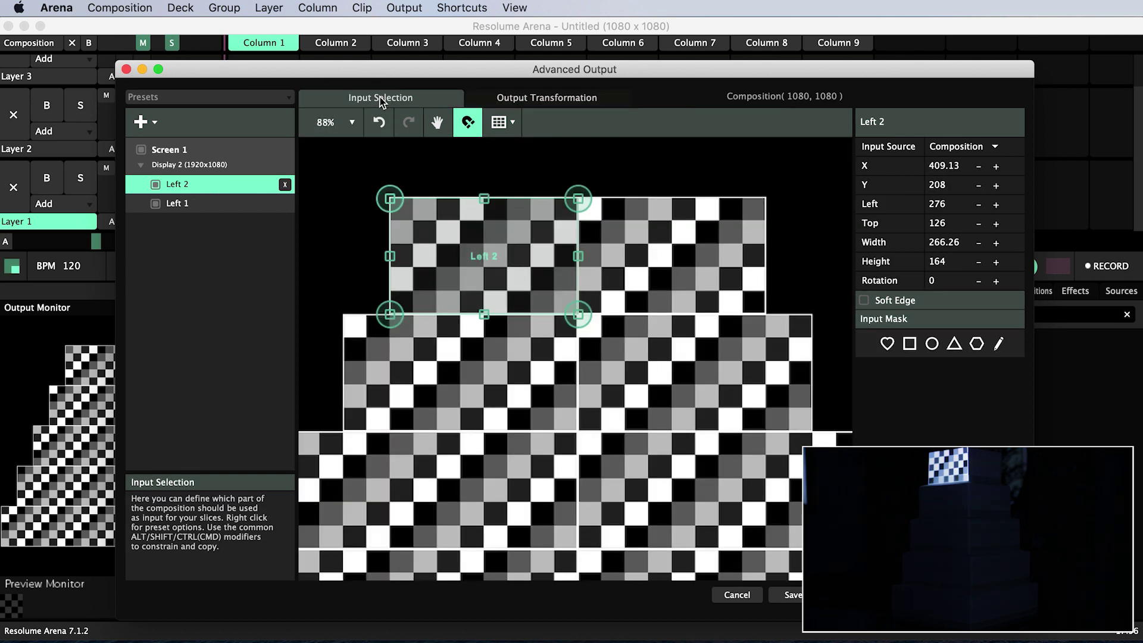
left_click_drag(533, 234, 536, 350)
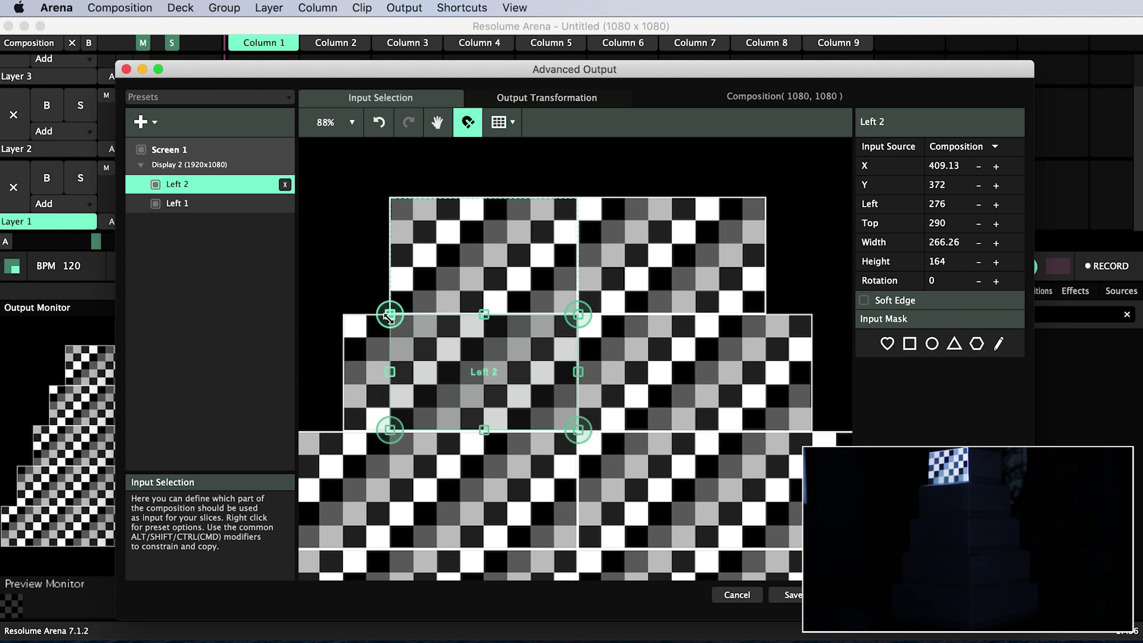
left_click_drag(384, 315, 341, 314)
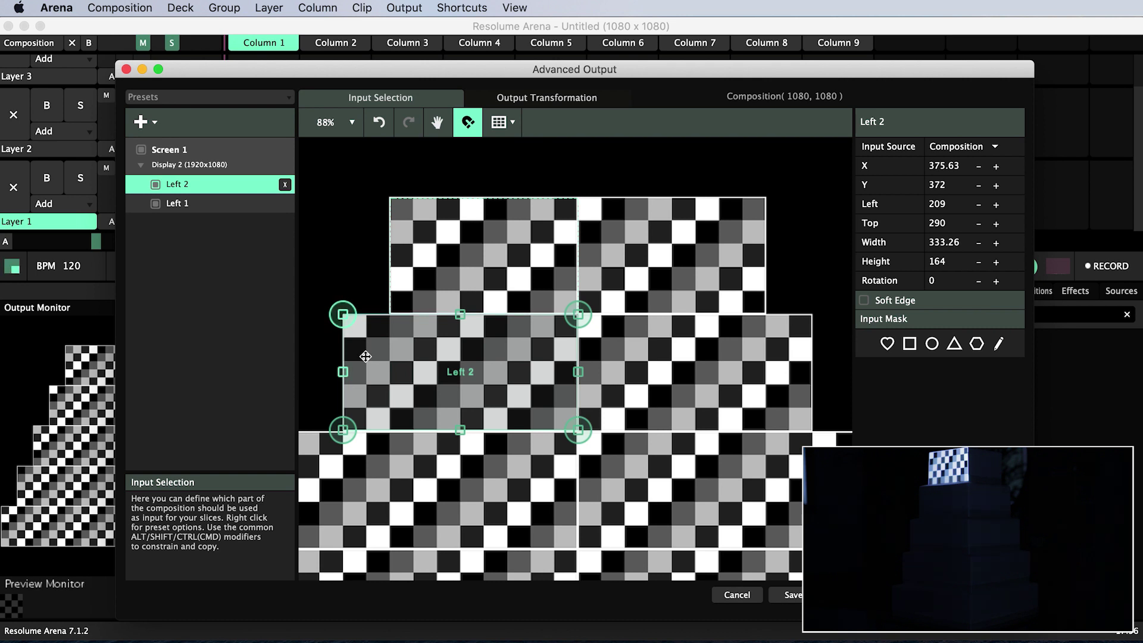
key("space")
left_click_drag(383, 405, 496, 369)
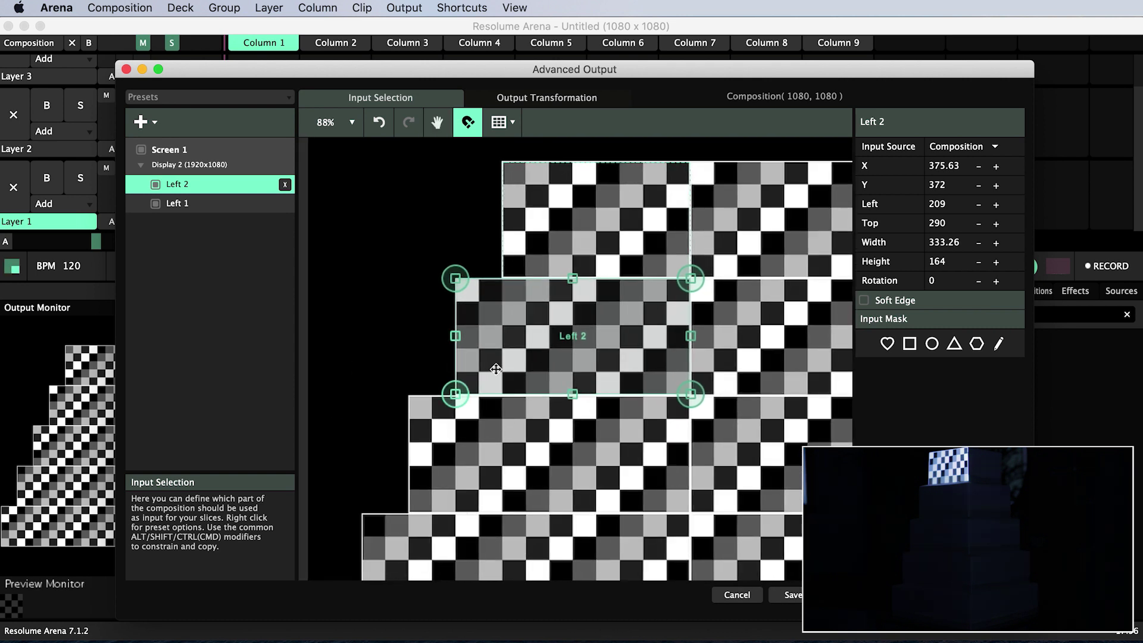
Step: Duplicate into Left 3 and Left 4, fitting each to the next lower tier
key("super+d")
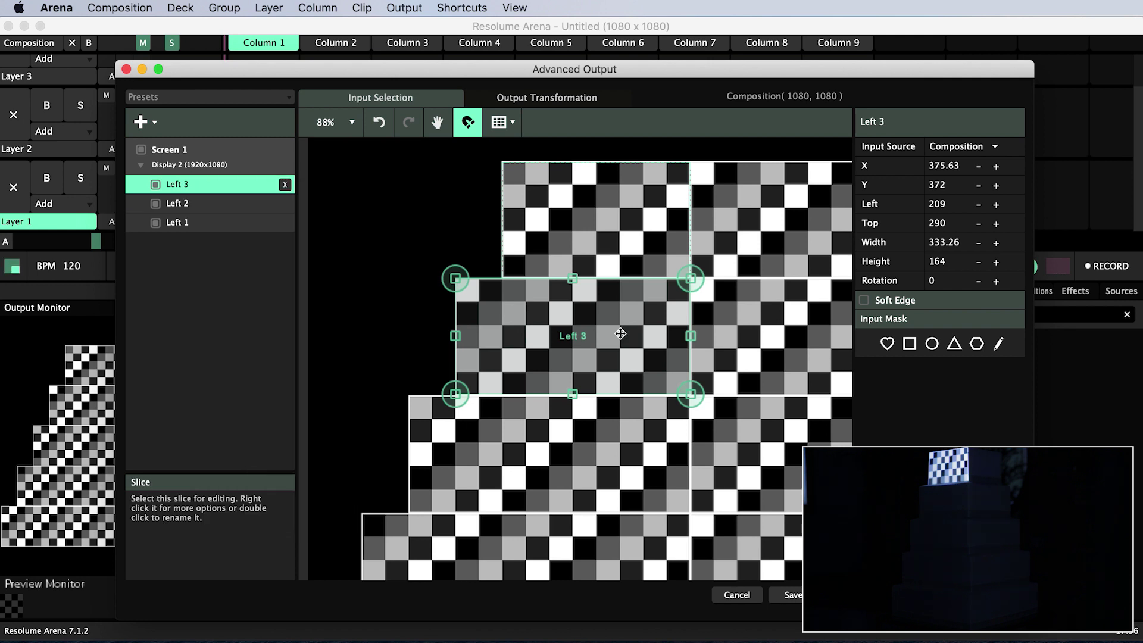
left_click_drag(617, 332, 556, 398)
left_click_drag(549, 511, 549, 514)
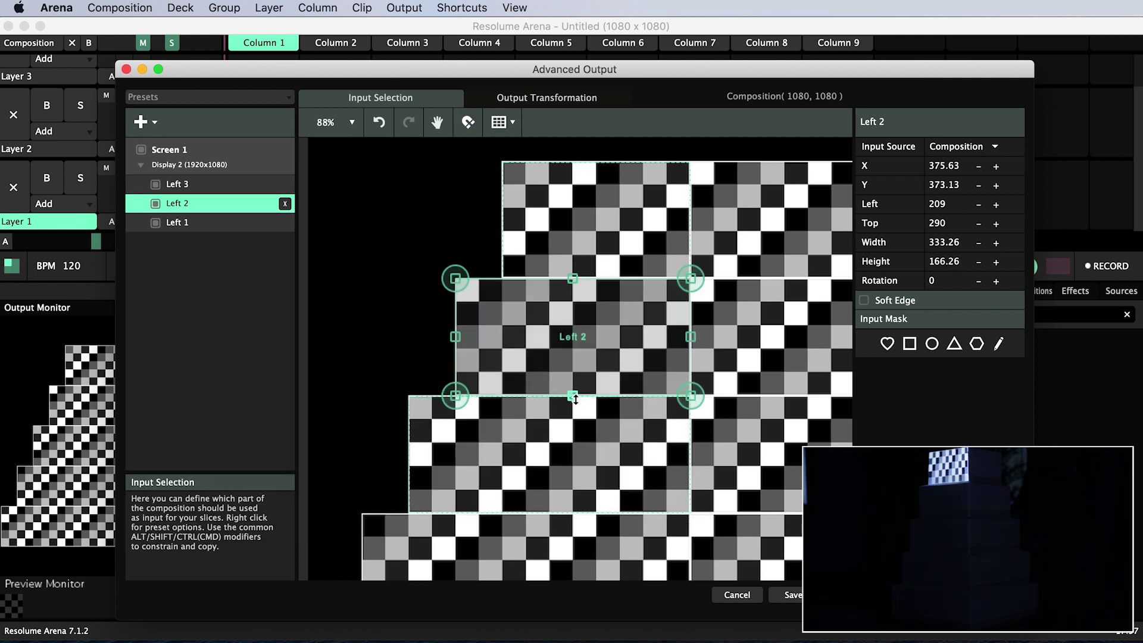
key("super+d")
left_click_drag(577, 327, 577, 524)
left_click(468, 122)
left_click_drag(411, 387, 365, 387)
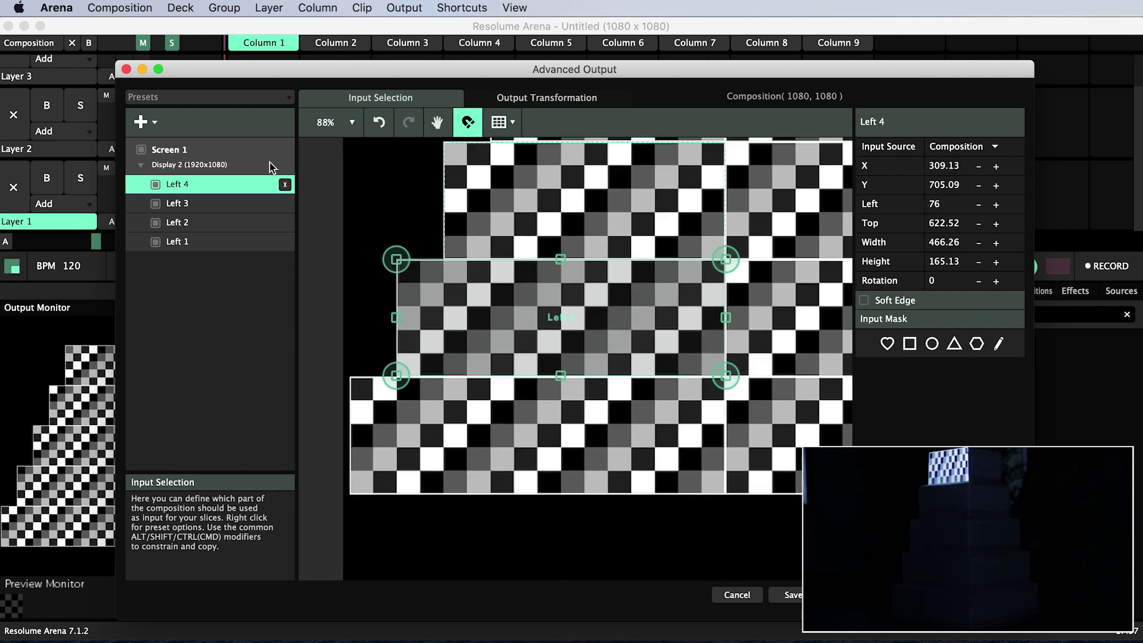
Step: Fit Left 5 to the bottom tier at about 533 x 166, toggling snapping for fine adjustment
left_click_drag(503, 317, 503, 416)
left_click_drag(397, 375, 347, 379)
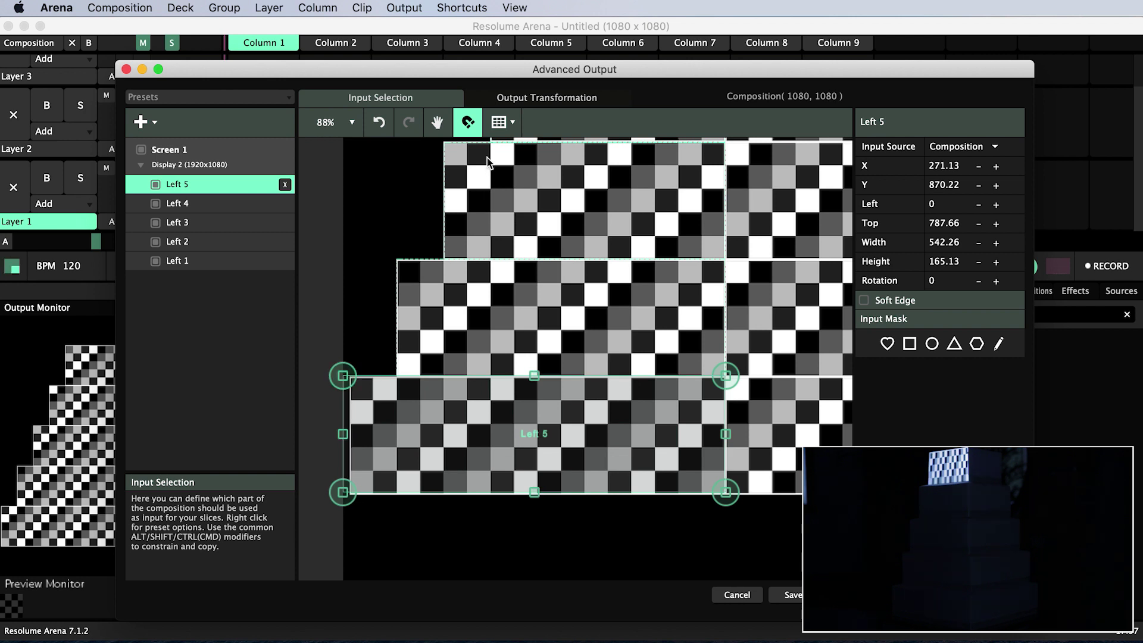
left_click(475, 125)
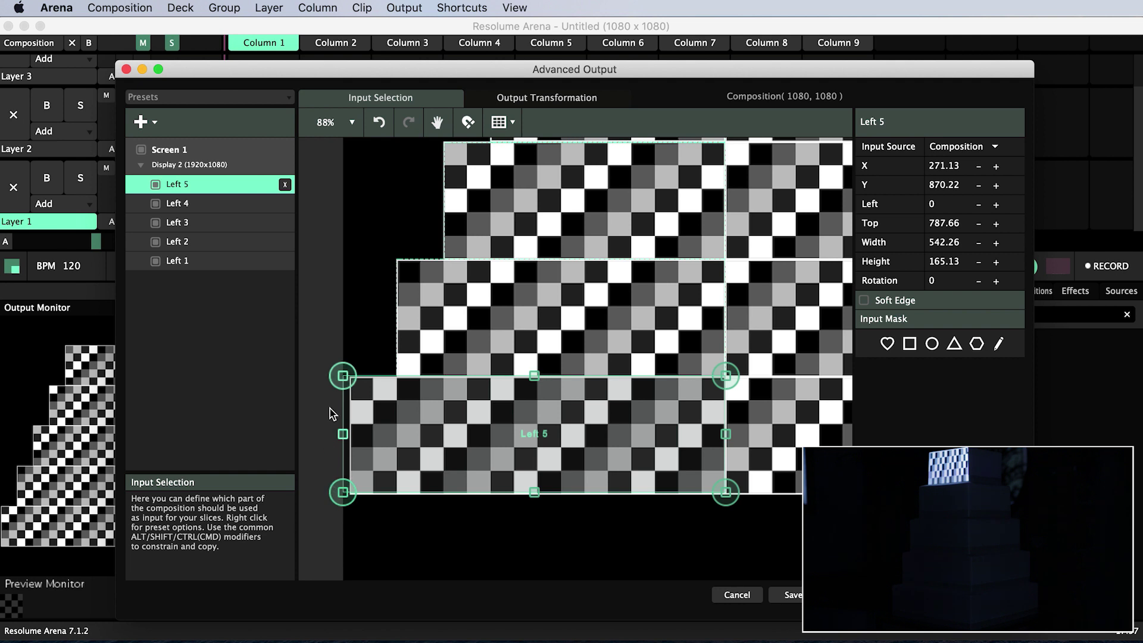
left_click_drag(338, 372, 347, 376)
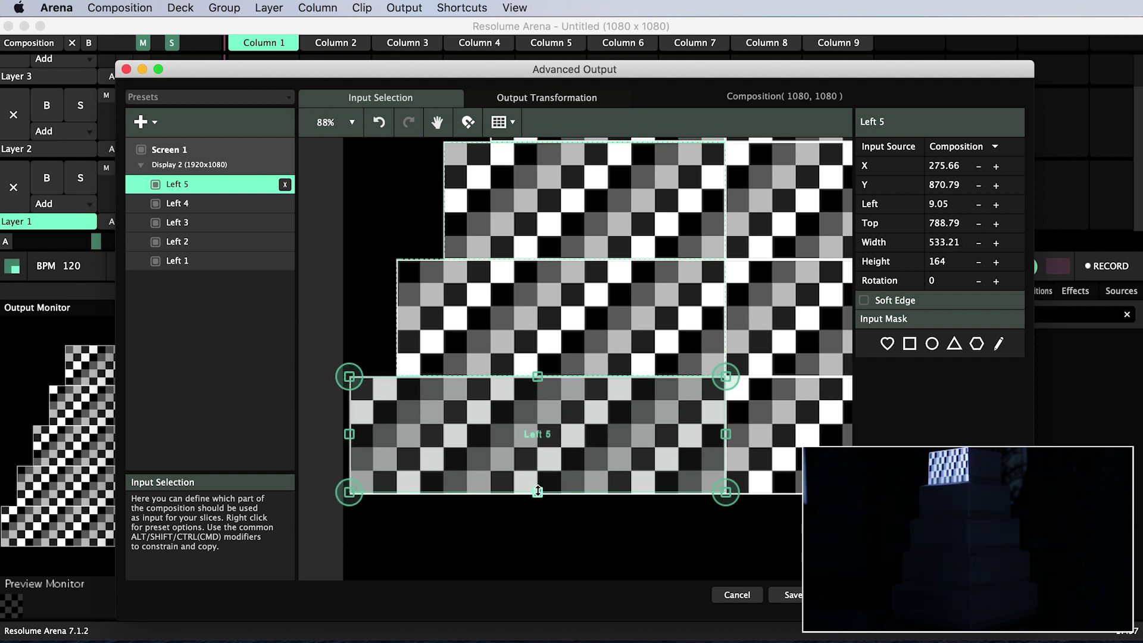
left_click_drag(538, 491, 538, 493)
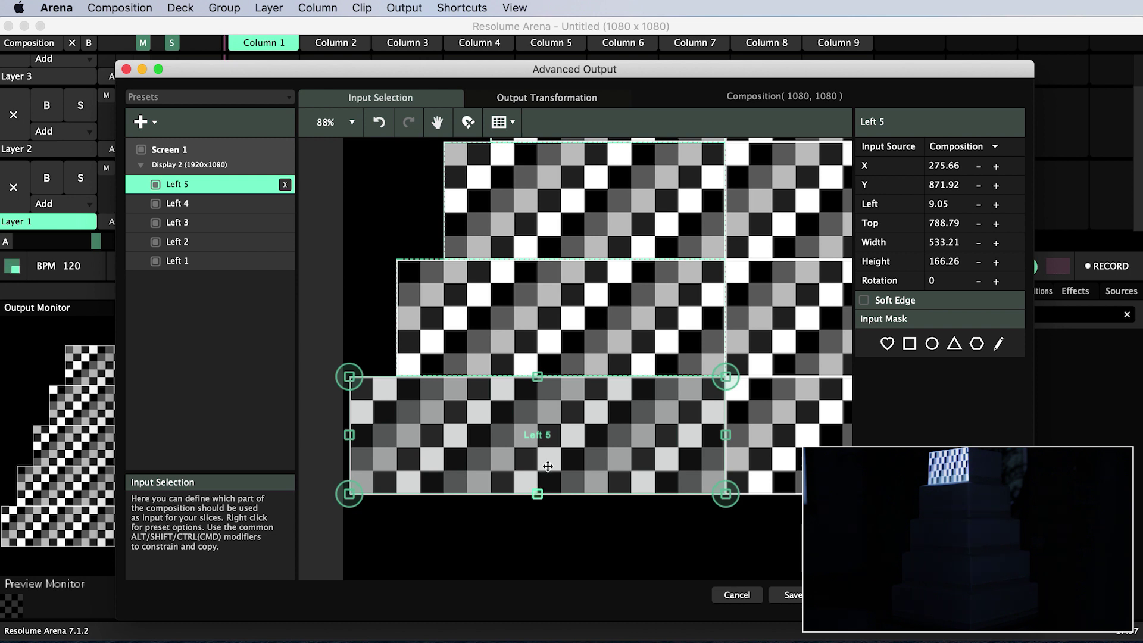
left_click(468, 122)
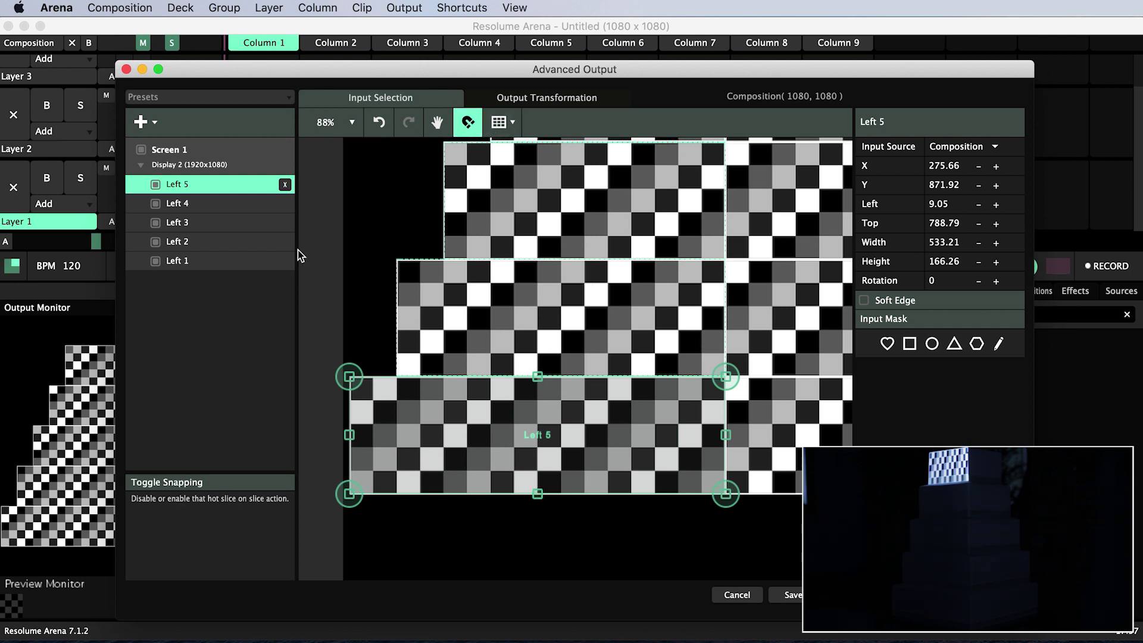
left_click(198, 262)
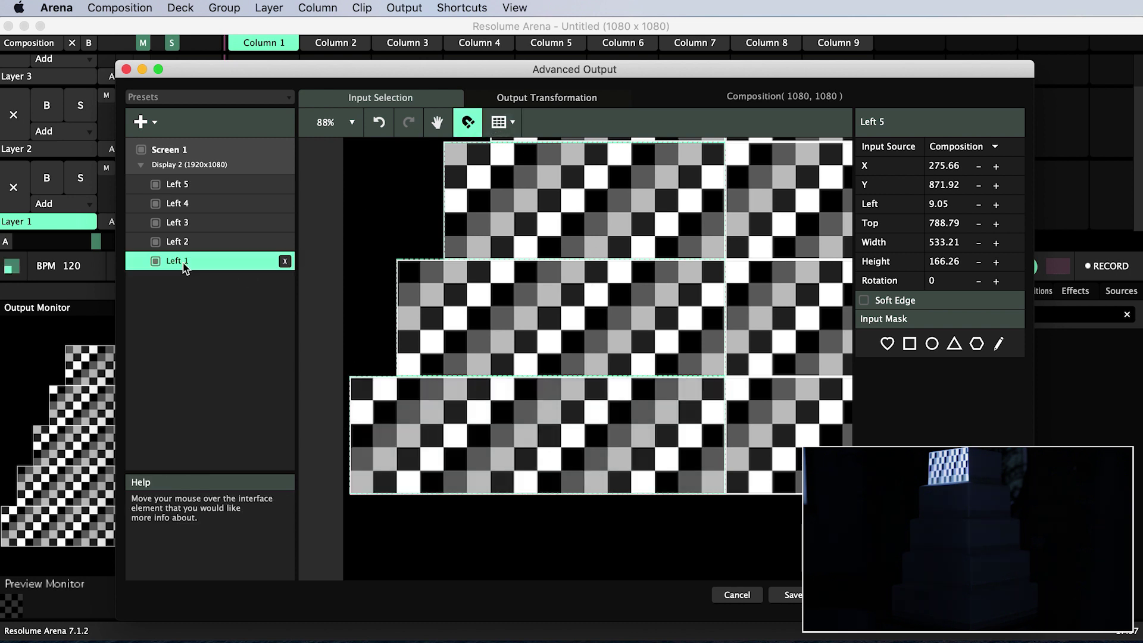
Step: Duplicate Left 1, rename it Right 1, and move it to the right side of the top tier
right_click(220, 268)
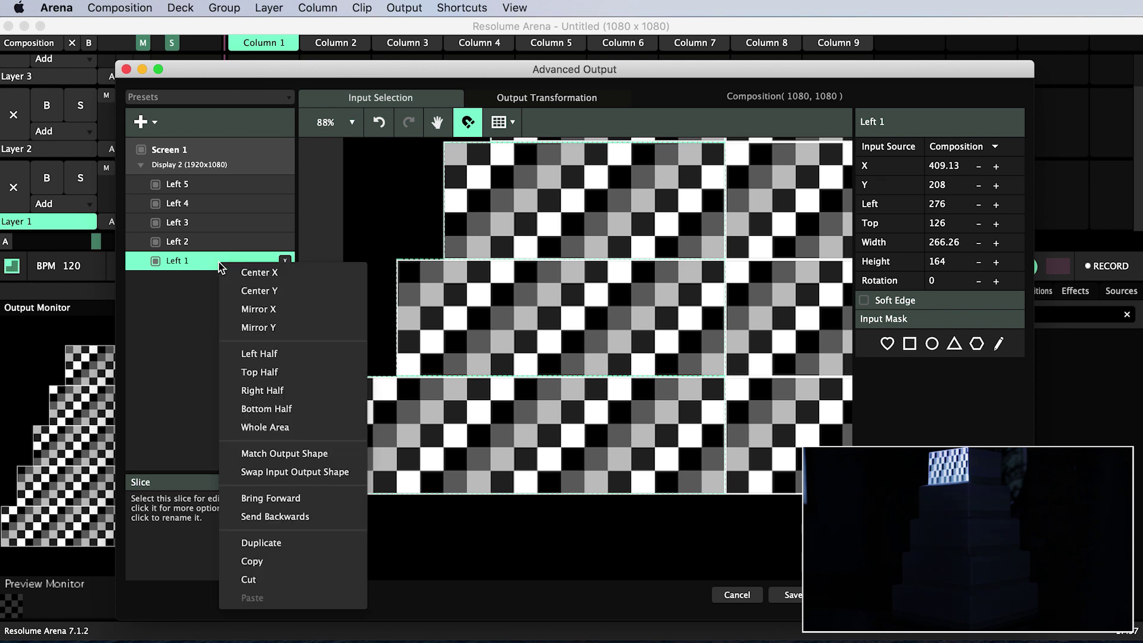
left_click(253, 543)
double_click(179, 260)
type("Right 1")
key("Return")
left_click_drag(607, 286, 733, 386)
Step: Create Right 2 through Right 5, fitting each to the right side of successively lower tiers
left_click_drag(732, 386, 749, 386)
scroll(750, 386, "down", 3)
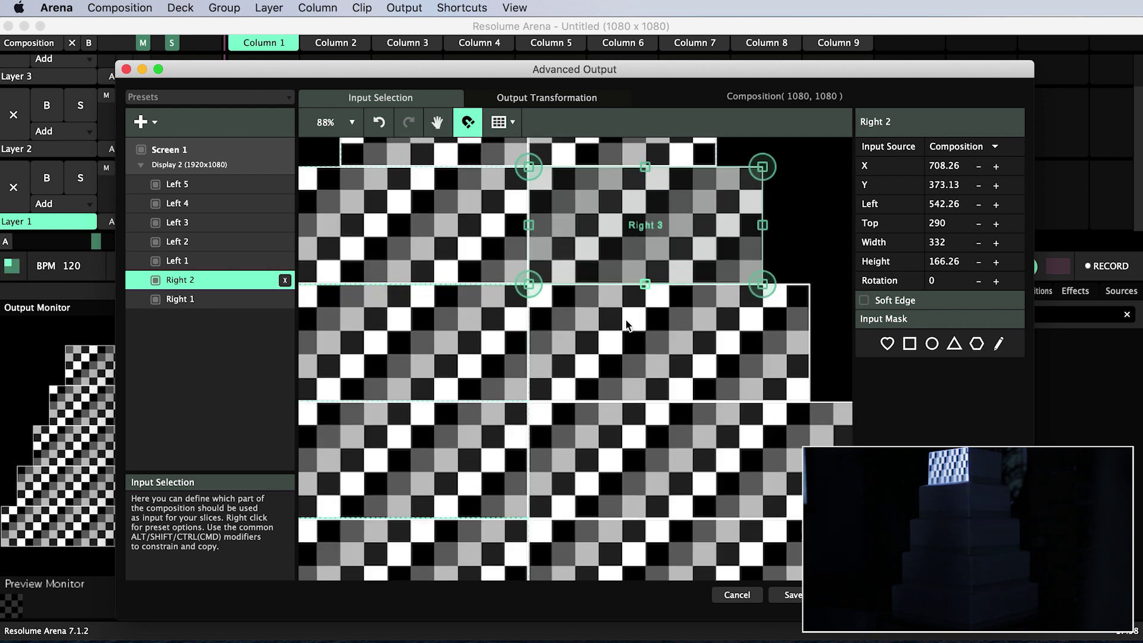
left_click_drag(734, 225, 734, 344)
left_click_drag(735, 344, 809, 346)
left_click_drag(655, 343, 655, 460)
scroll(655, 460, "down", 3)
left_click_drag(733, 398, 769, 398)
scroll(768, 397, "down", 3)
left_click_drag(626, 398, 626, 470)
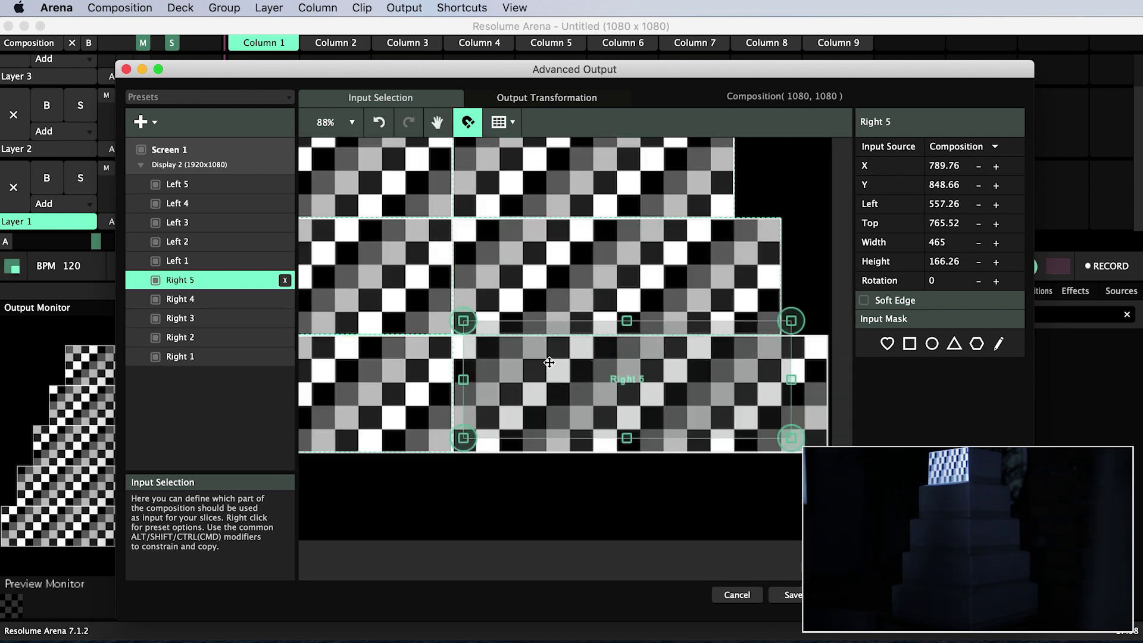
left_click_drag(798, 398, 828, 393)
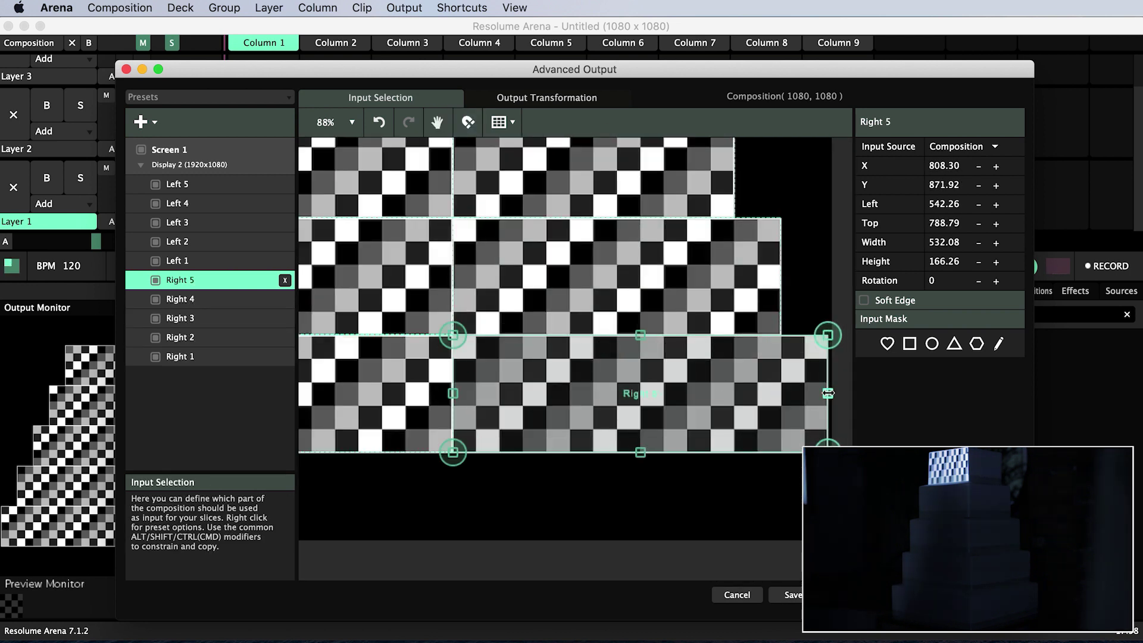
scroll(828, 393, "down", 2)
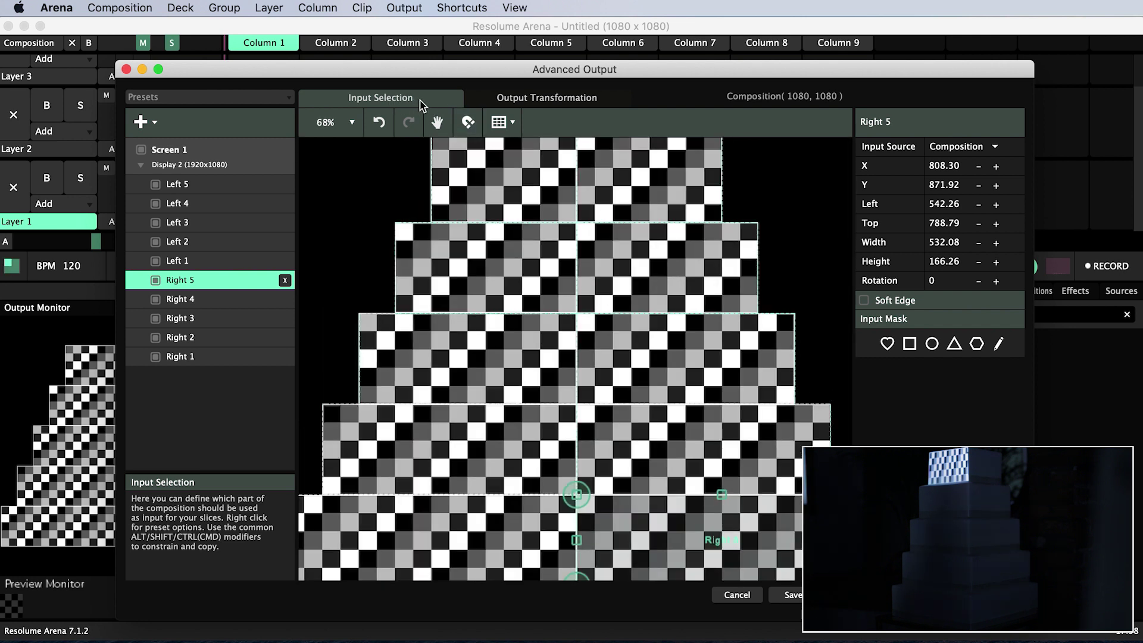
Step: In the output view, move Right 5 down and skew its top-right corner into a slanted quad
left_click(554, 101)
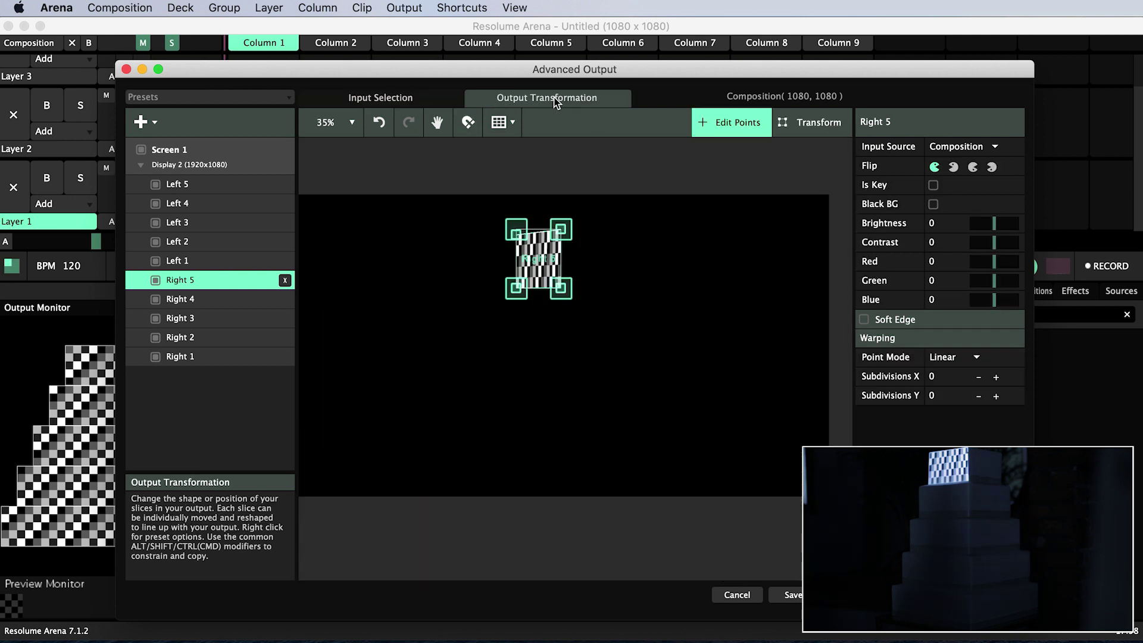
left_click(818, 130)
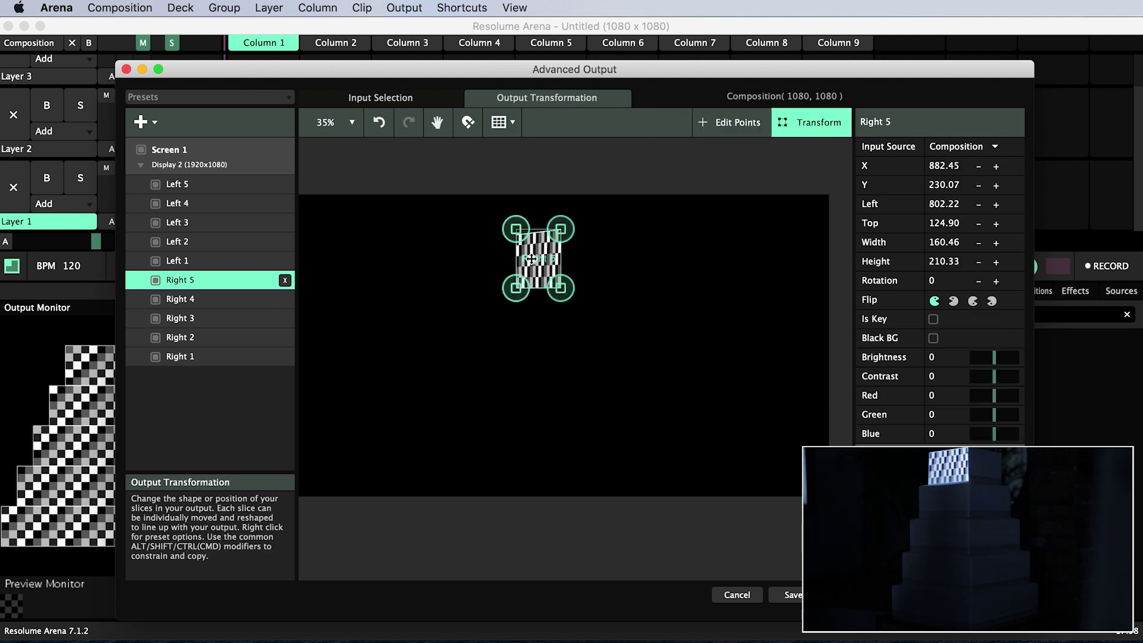
left_click_drag(542, 254, 567, 299)
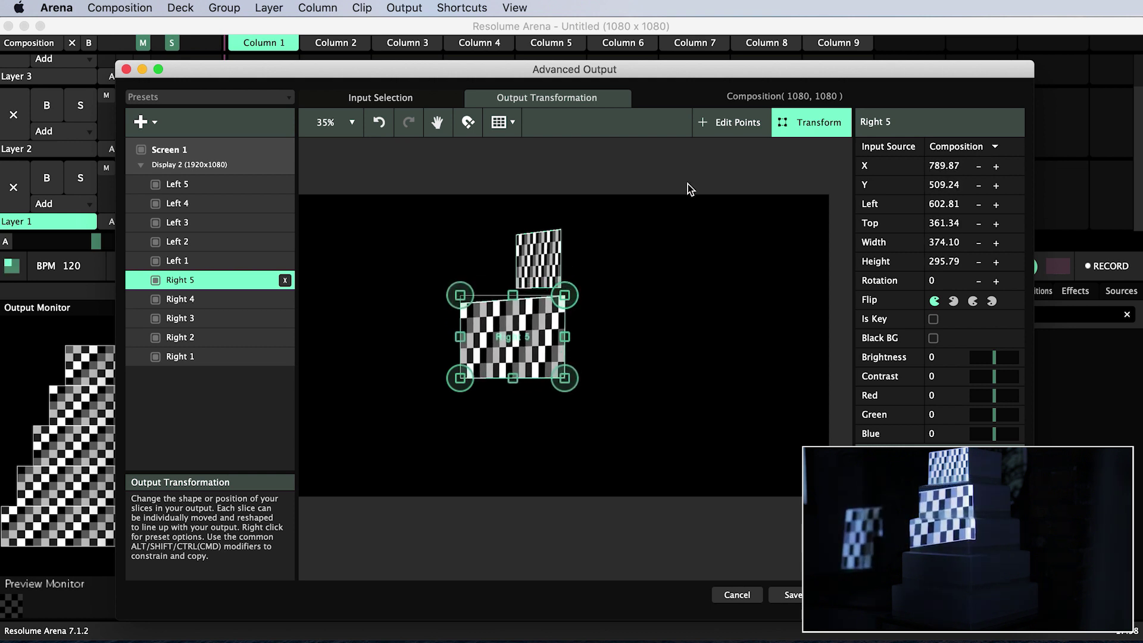
left_click(736, 126)
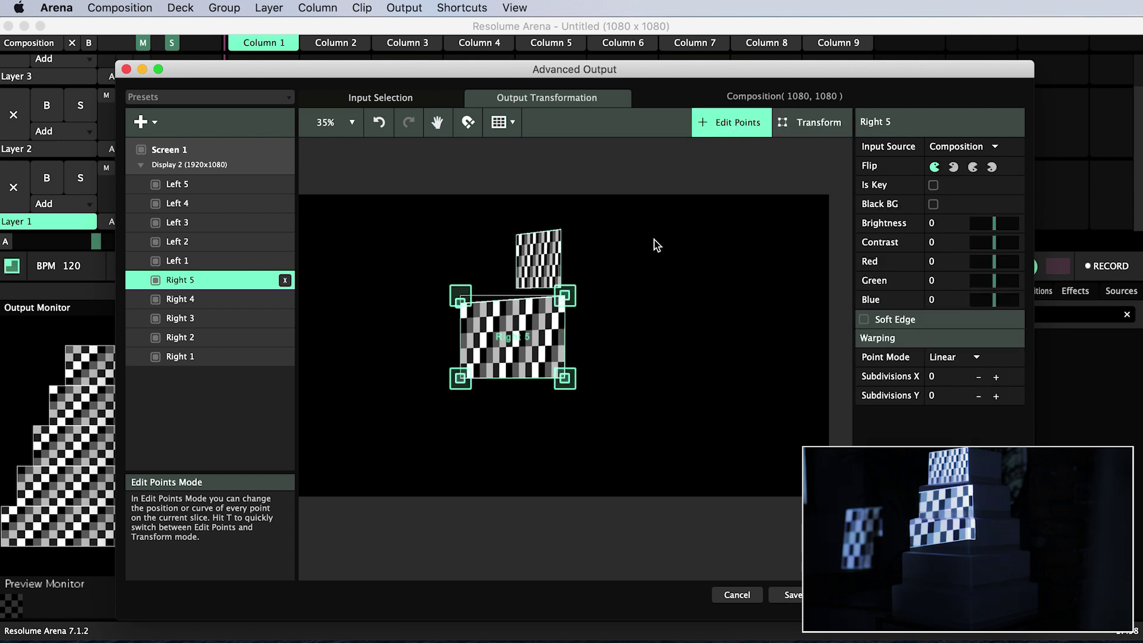
left_click_drag(569, 298, 566, 323)
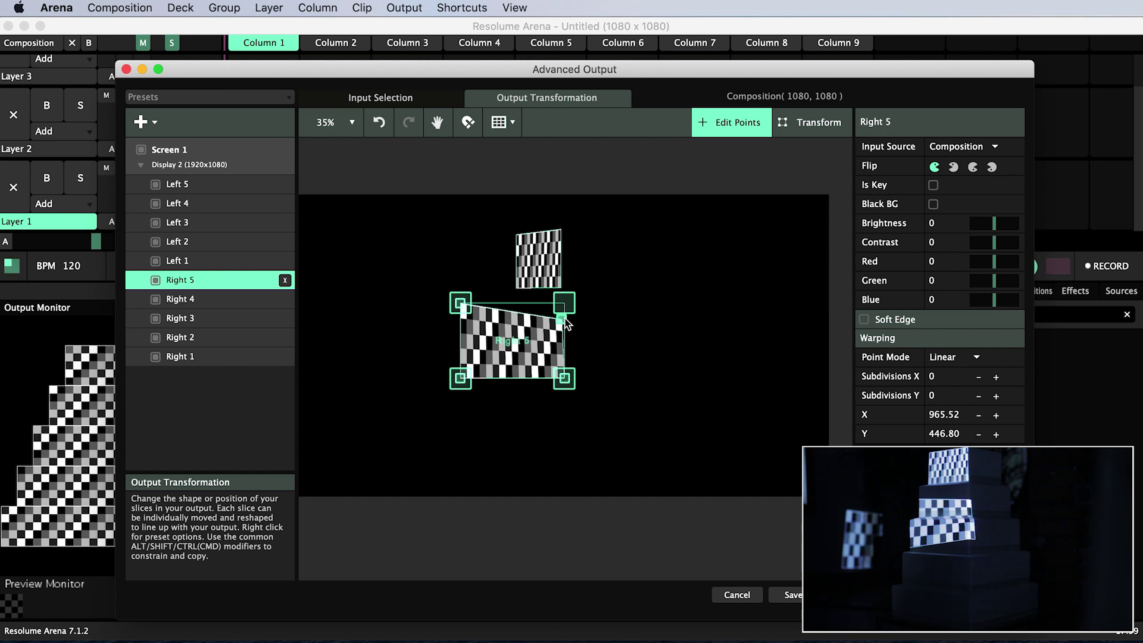
key("Tab")
key("Tab")
key("Tab")
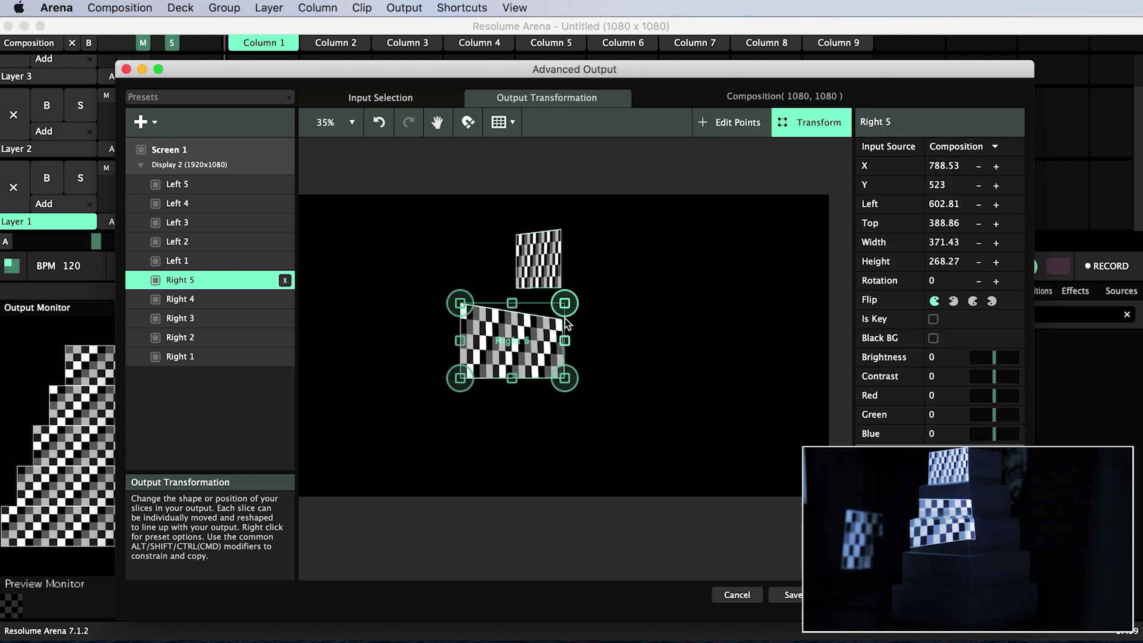
key("Tab")
key("Tab")
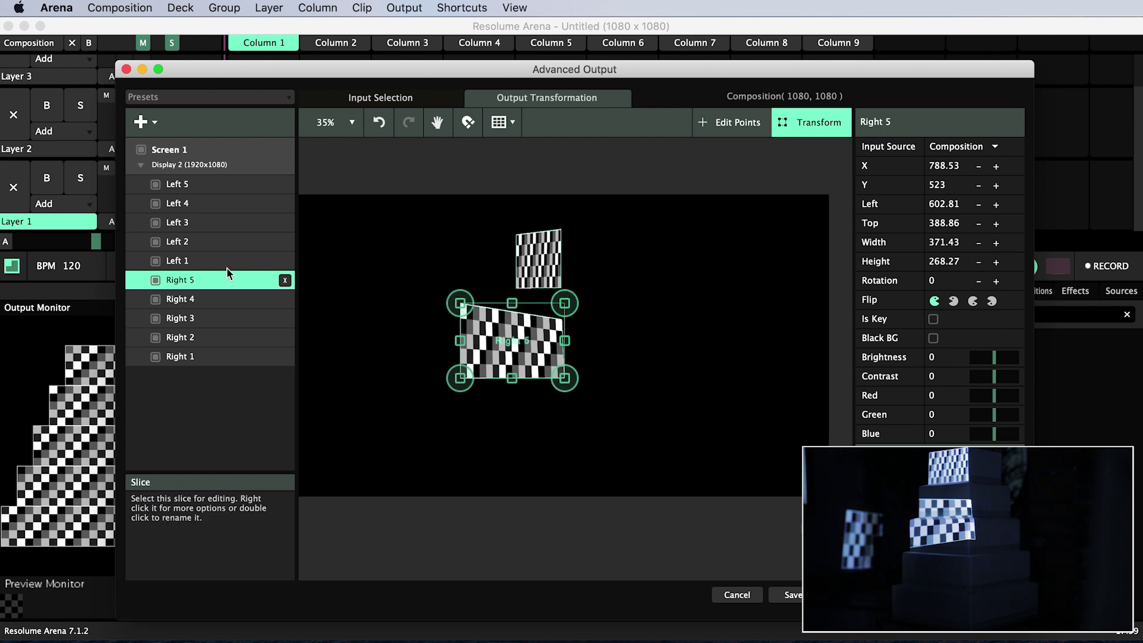
left_click(177, 244)
Step: Move the Left 2 output slice down below the top slice
scroll(582, 257, "up", 2)
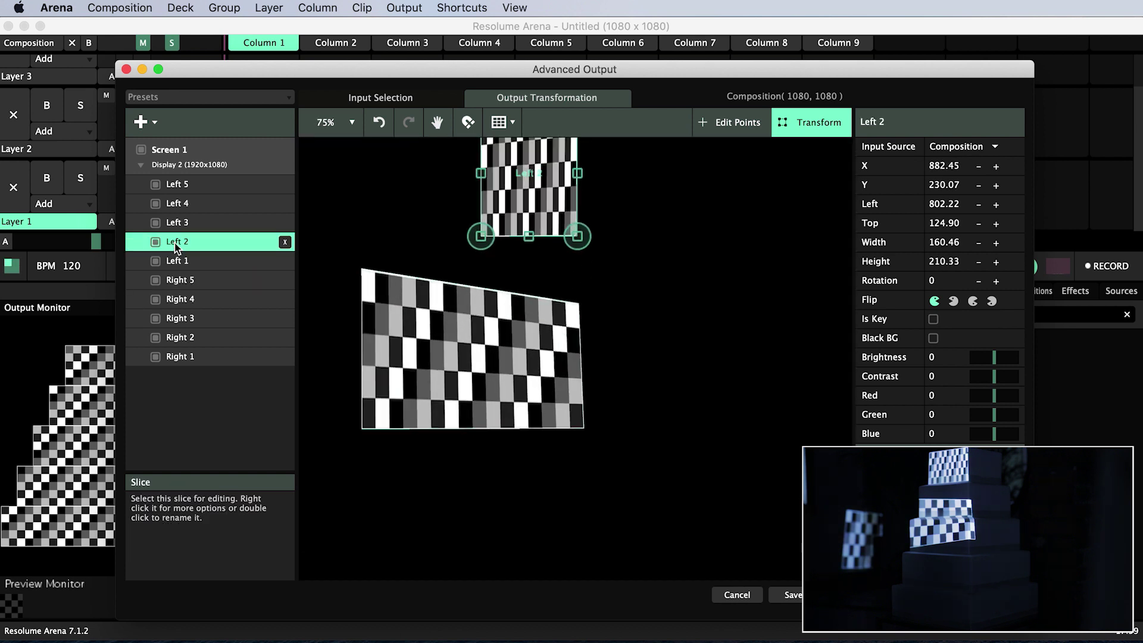
scroll(536, 322, "up", 2)
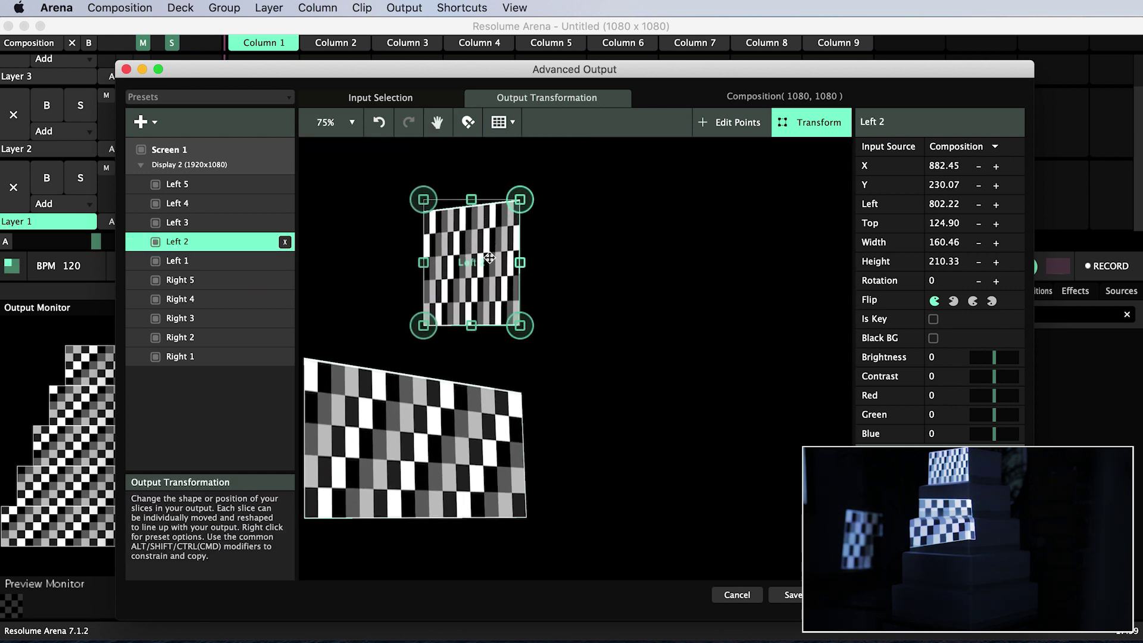
left_click_drag(487, 256, 480, 386)
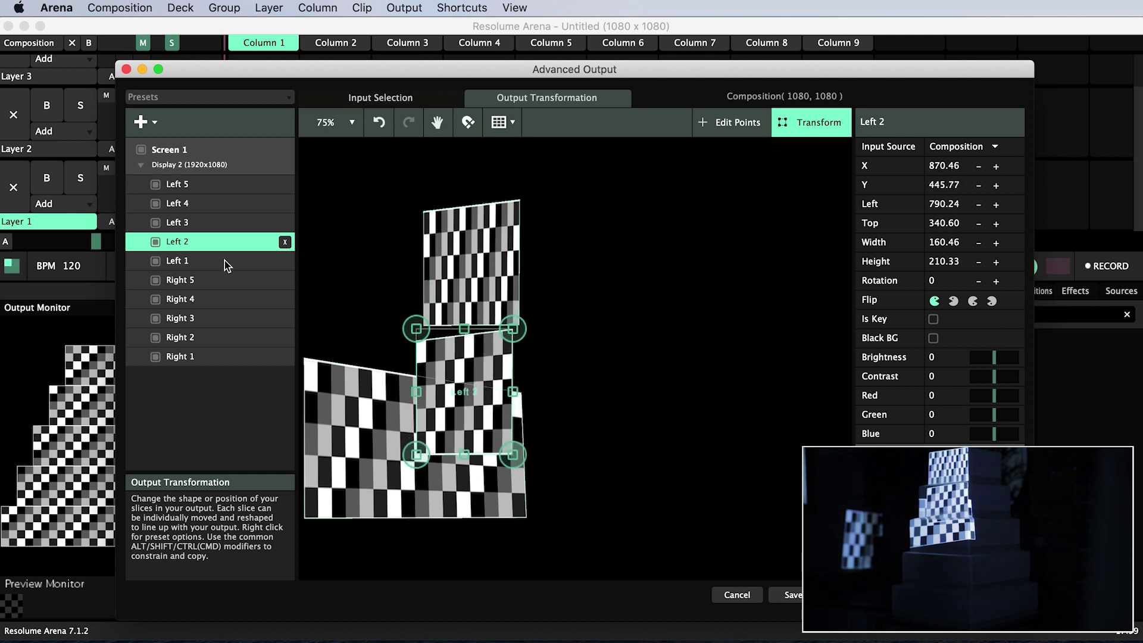
Step: Disable the slices from Left 5 through Right 1, then re-enable Left 1 and Left 2
left_click(178, 185)
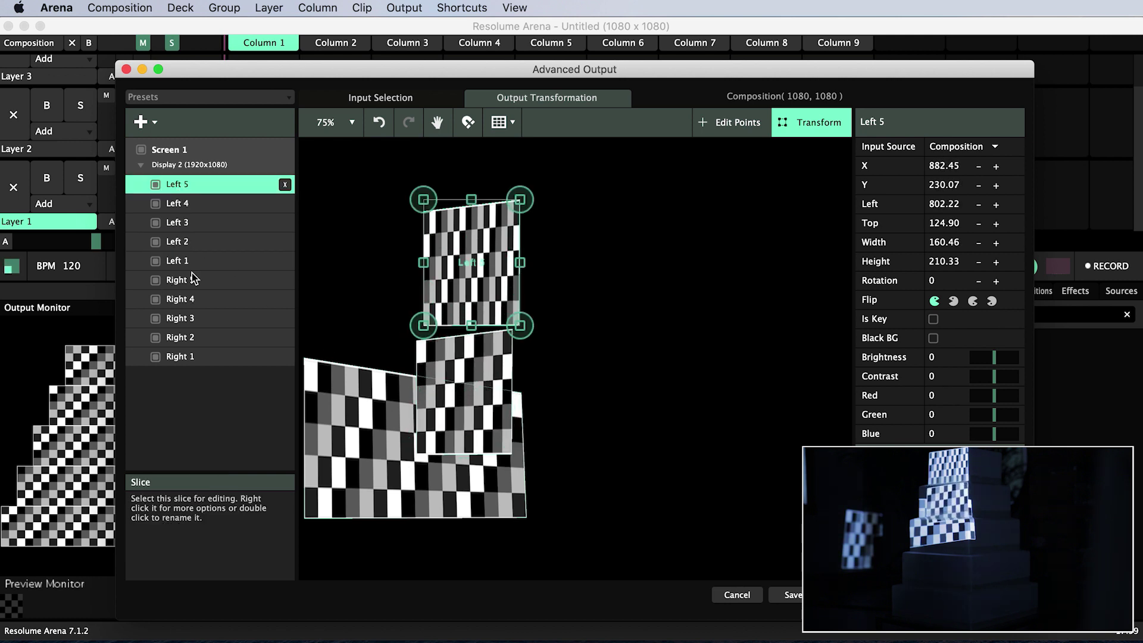
left_click(184, 357, "shift")
left_click(156, 357)
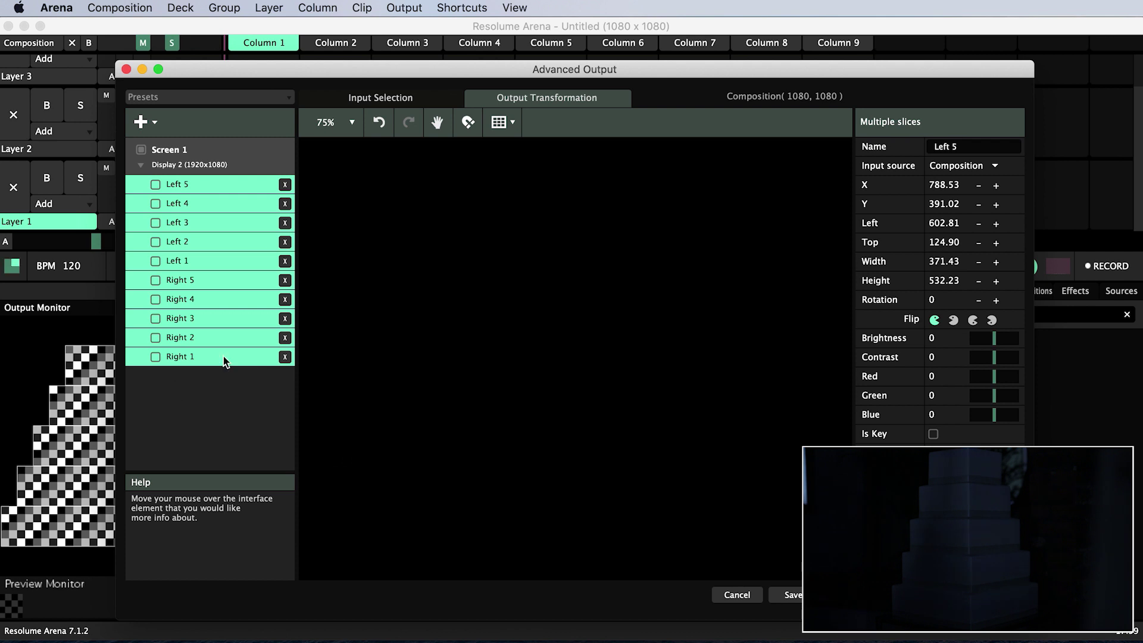
left_click(224, 157)
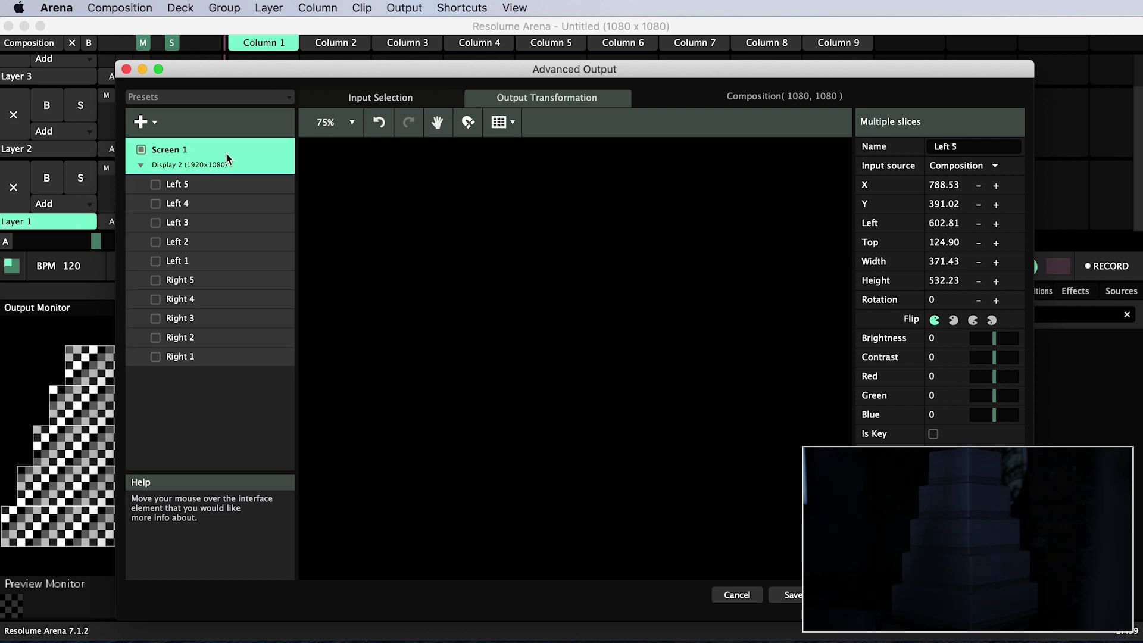
left_click(155, 261)
left_click(156, 242)
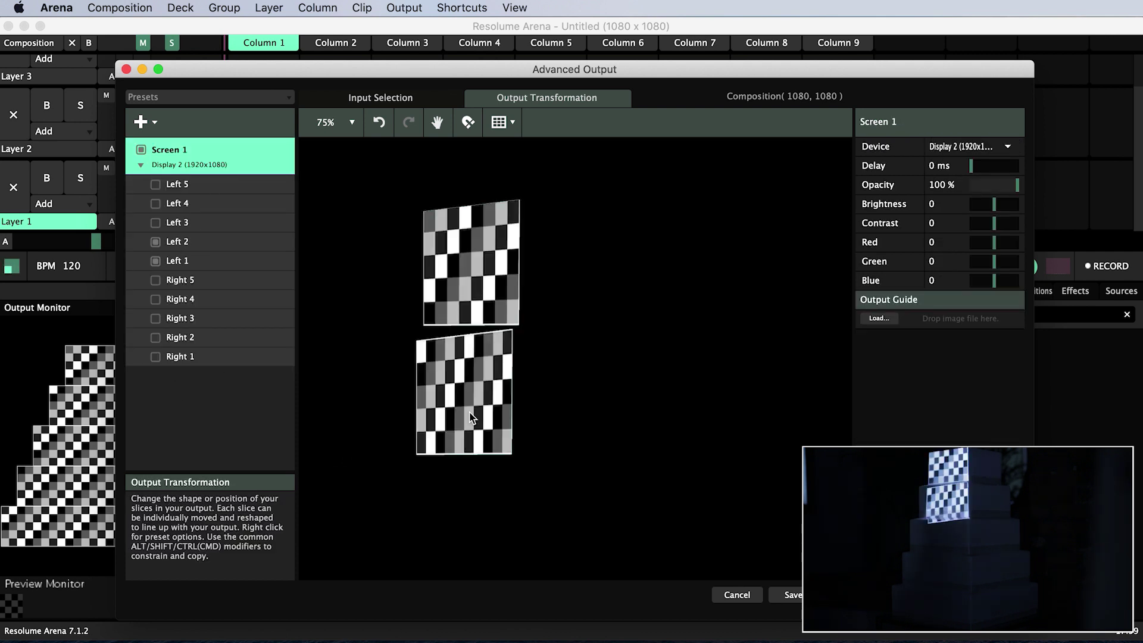
Step: Warp Left 2's top and bottom-left corners to fit the second tier
left_click(476, 384)
key("Tab")
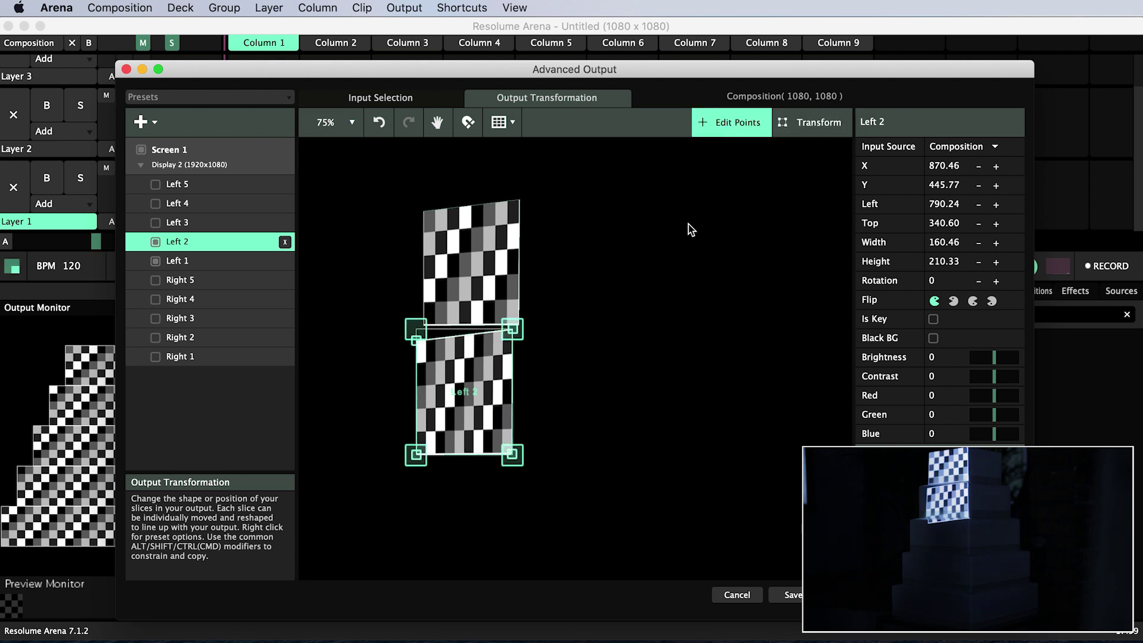
left_click_drag(512, 332, 512, 340)
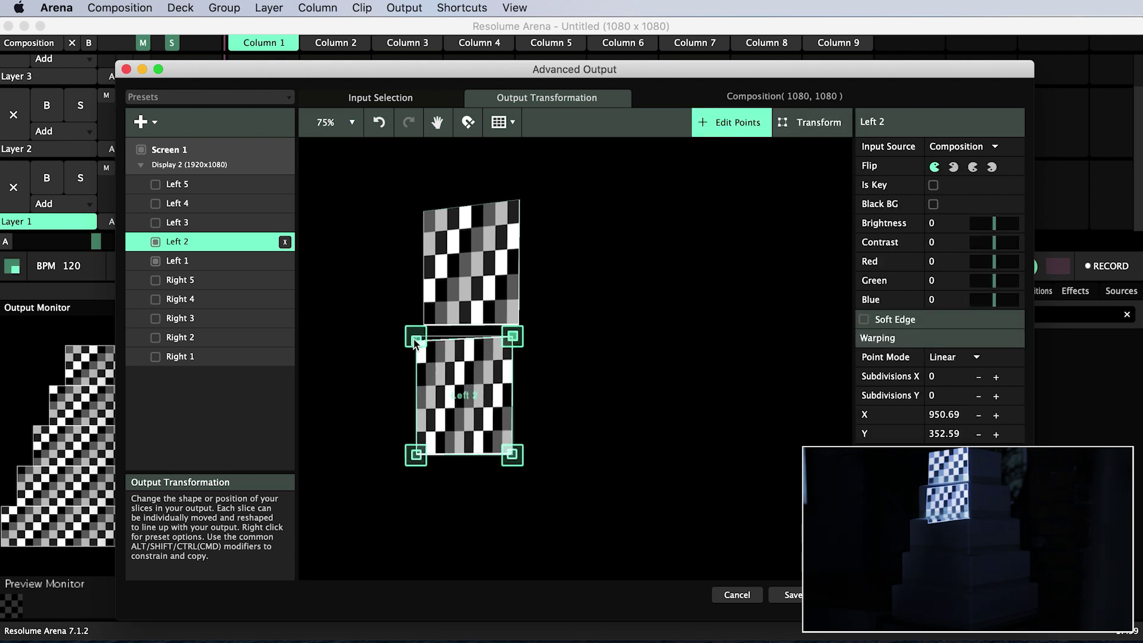
left_click_drag(416, 338, 398, 332)
mouse_move(416, 454)
left_mouse_down()
mouse_move(405, 433)
mouse_move(398, 450)
left_mouse_up()
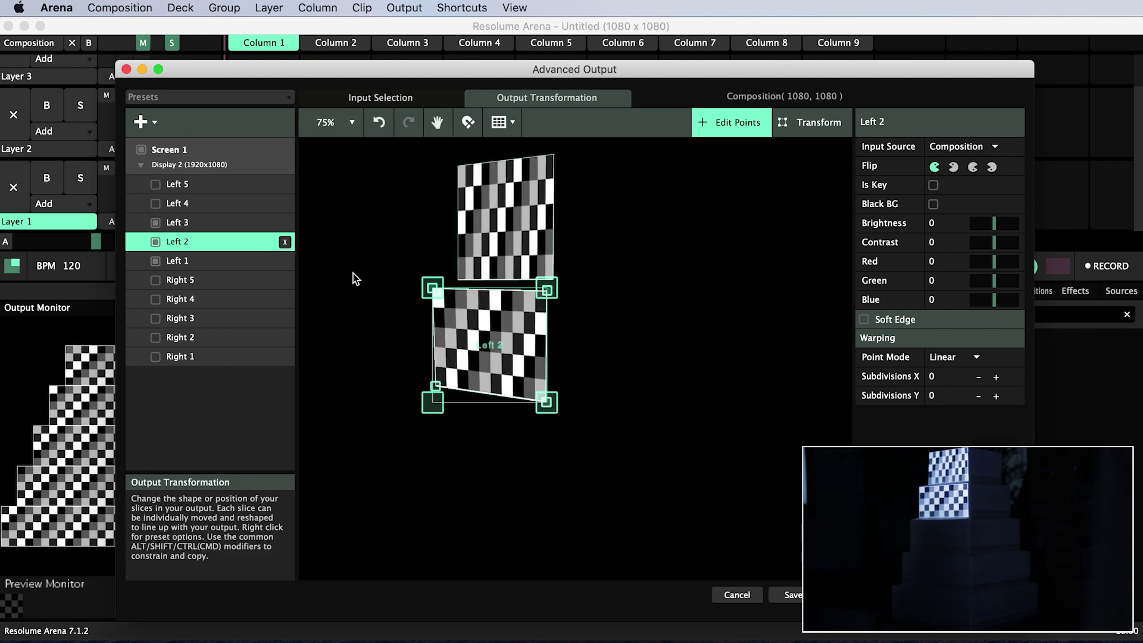
Step: Move Left 3 below Left 2 and warp its corners to its tier
left_click(524, 212)
left_click_drag(524, 212, 505, 468)
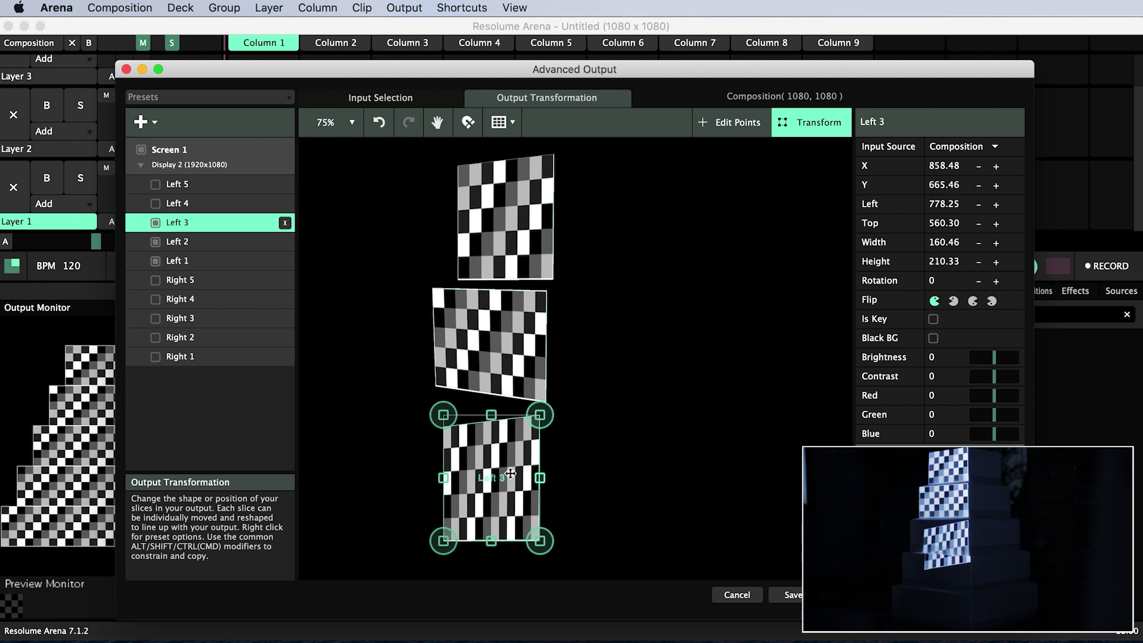
key("Tab")
left_click_drag(434, 541, 415, 480)
left_click_drag(536, 546, 592, 392)
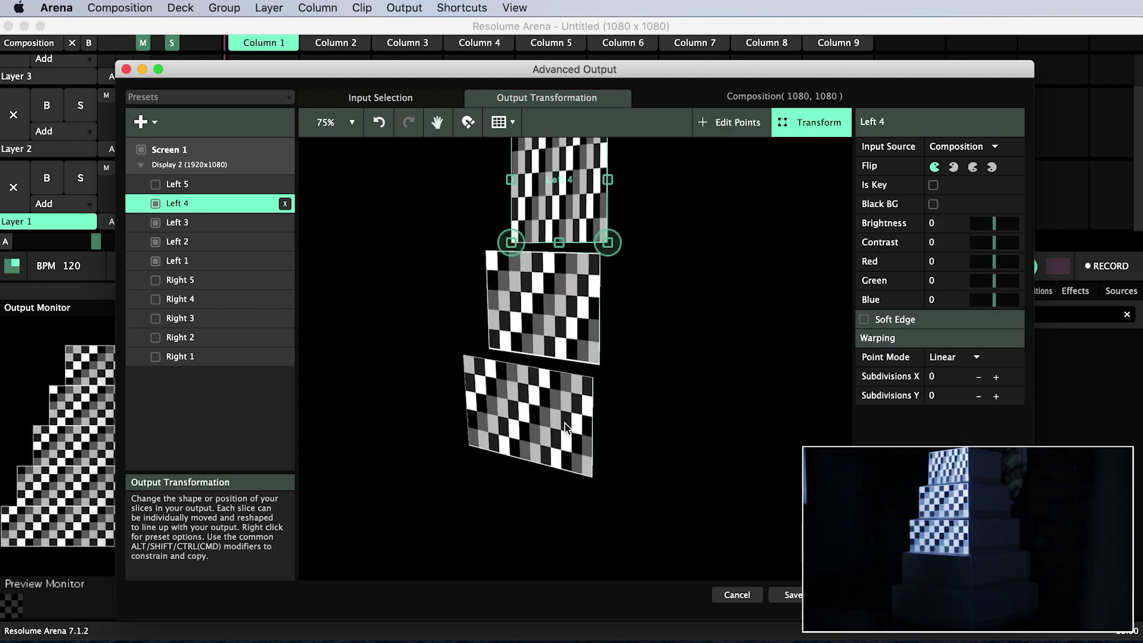
Step: Place Left 4 and Left 5 on the lowest tiers, warping their corners to fit
left_click_drag(545, 191, 542, 524)
key("Tab")
left_click_drag(493, 485, 459, 453)
left_click_drag(593, 451, 595, 420)
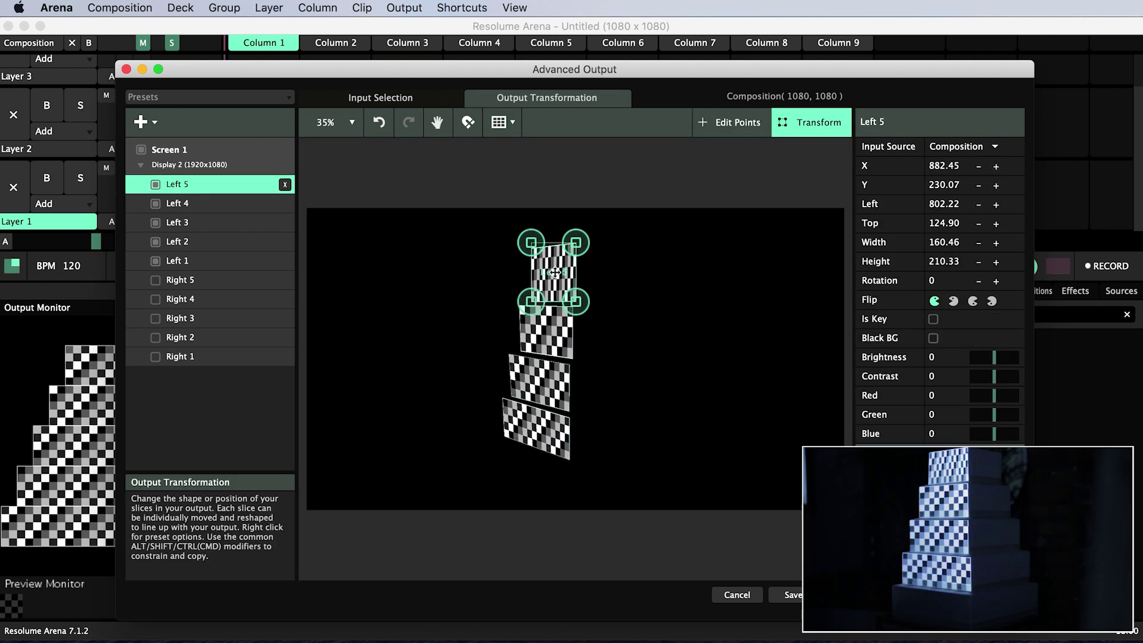
key("Tab")
left_click_drag(541, 256, 486, 348)
left_click_drag(484, 480, 484, 450)
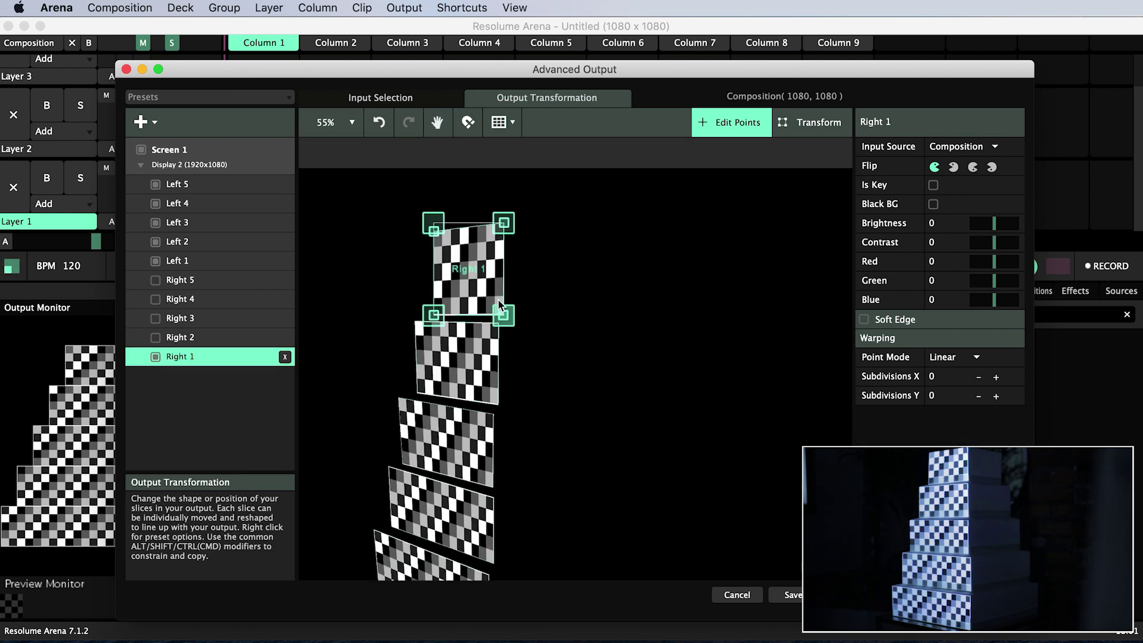
Step: Move Right 1 and Right 2 beside the top two slices and stretch their right corners outward
left_click_drag(461, 271, 543, 265)
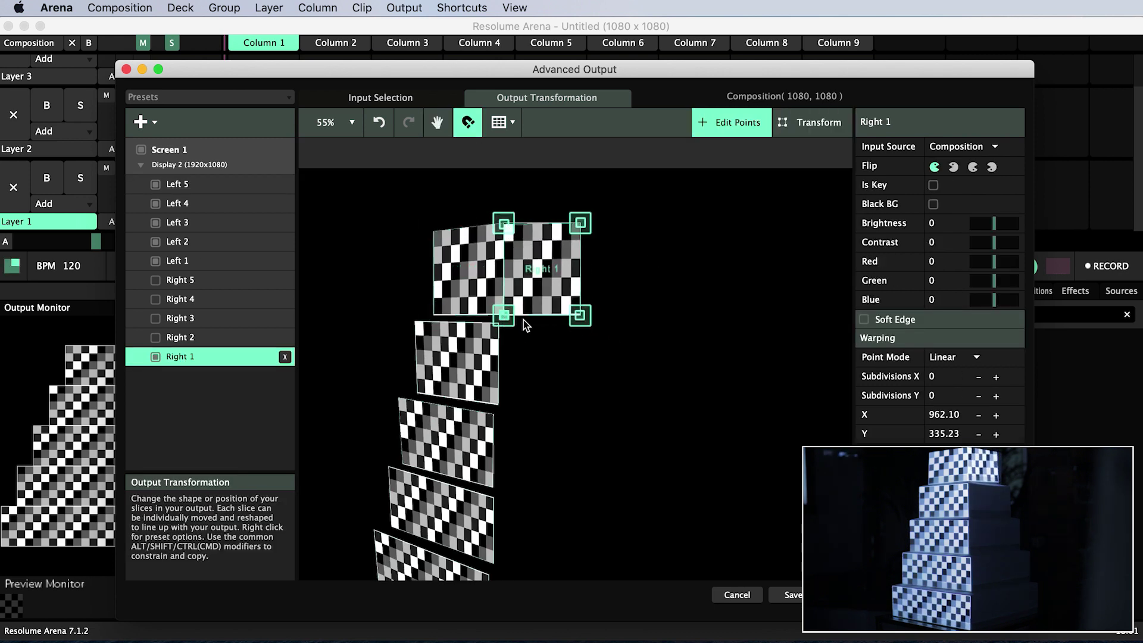
left_click_drag(580, 223, 593, 236)
left_click(180, 337)
left_click_drag(466, 353, 547, 353)
key("Tab")
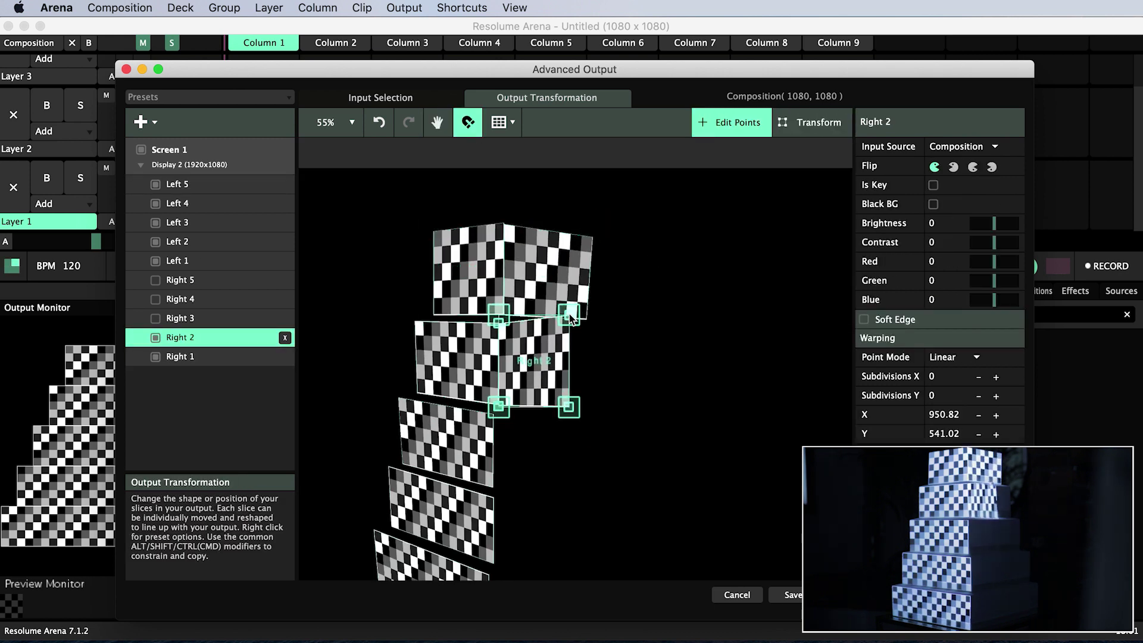
left_click_drag(570, 314, 604, 326)
left_click_drag(570, 407, 600, 399)
Step: Place Right 3 and Right 4 beside the third and fourth slices, pulling their right corners to the tier edges
left_click(179, 317)
key("Tab")
left_click_drag(447, 443, 529, 443)
key("Tab")
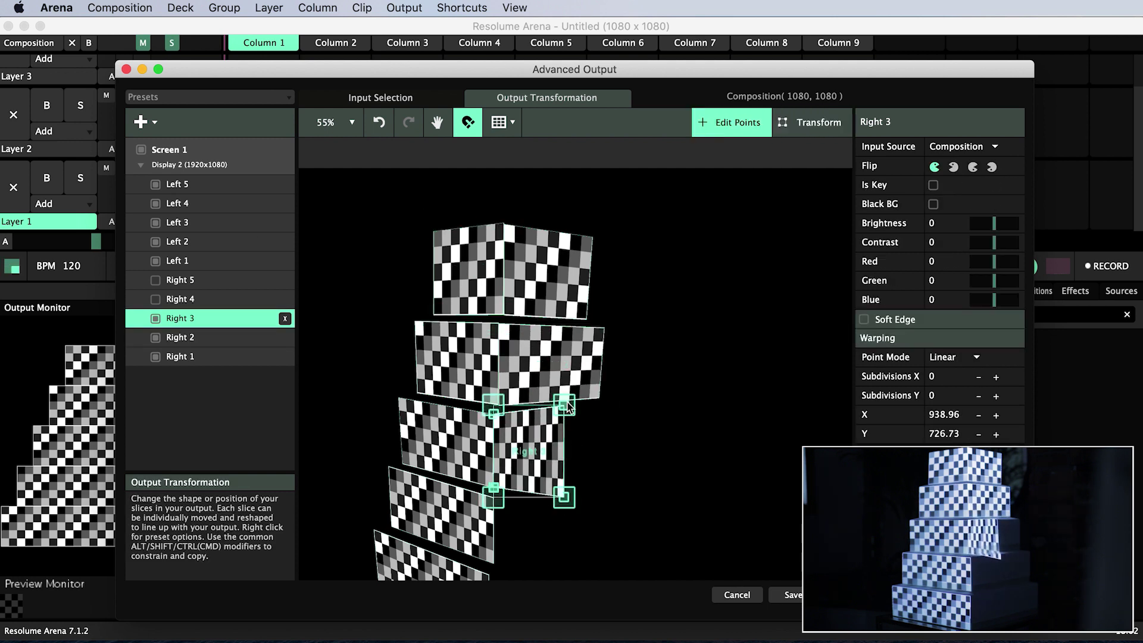
left_click_drag(564, 405, 615, 400)
left_click_drag(564, 497, 615, 480)
left_click(180, 299)
scroll(504, 417, "down", 3)
left_click_drag(422, 386, 504, 386)
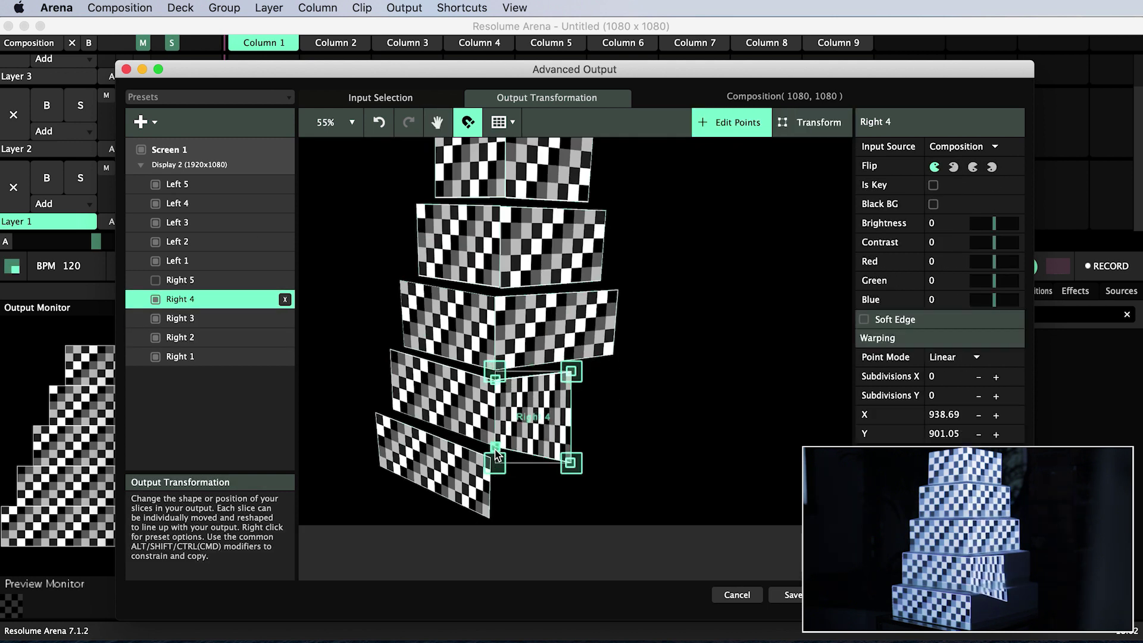
left_click_drag(570, 371, 630, 360)
left_click_drag(570, 463, 625, 424)
left_click(177, 203)
Step: Position Right 5 beside the bottom slice, stretch its right corners and nudge its bottom-left corner down
left_click(172, 279)
left_click_drag(435, 470, 516, 470)
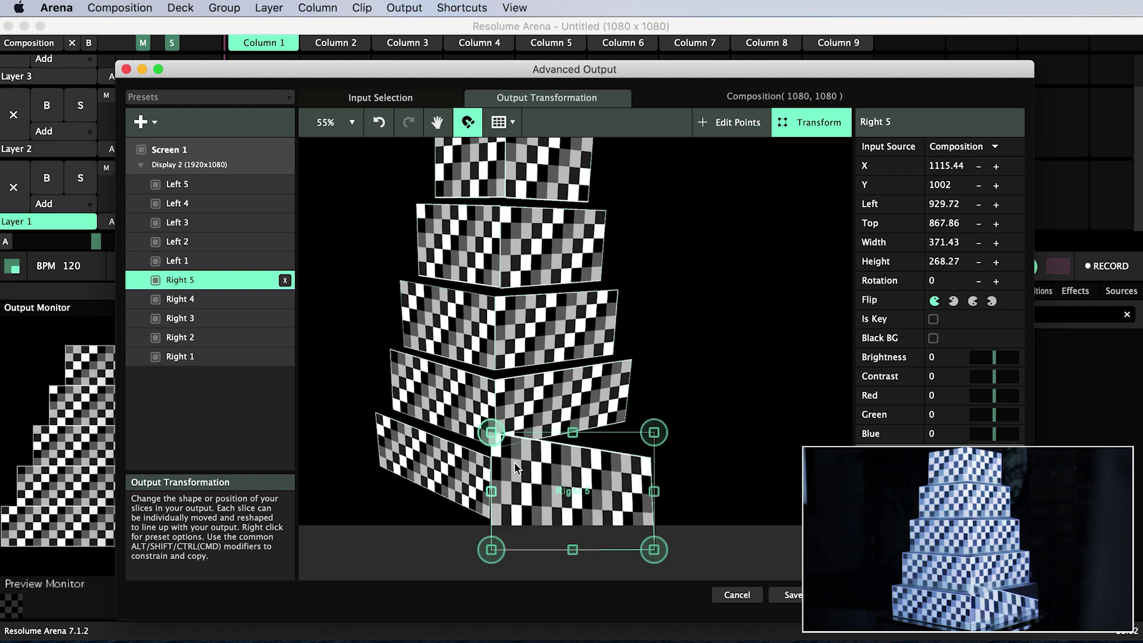
key("Tab")
left_click_drag(603, 444, 638, 424)
left_click_drag(603, 517, 634, 478)
left_click_drag(490, 519, 490, 521)
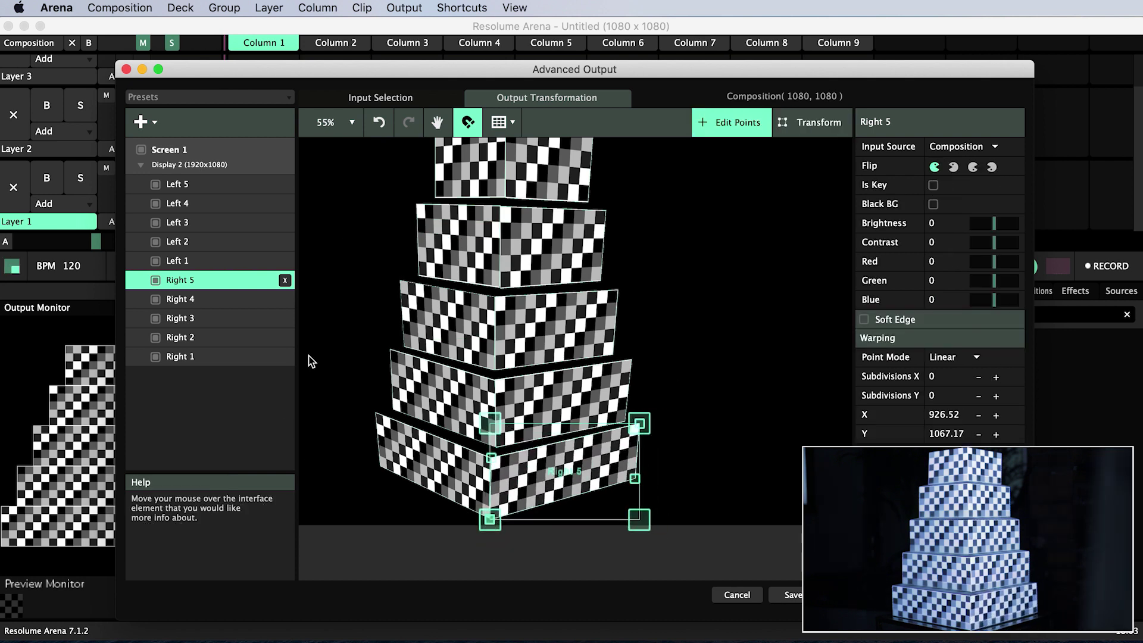
left_click(155, 123)
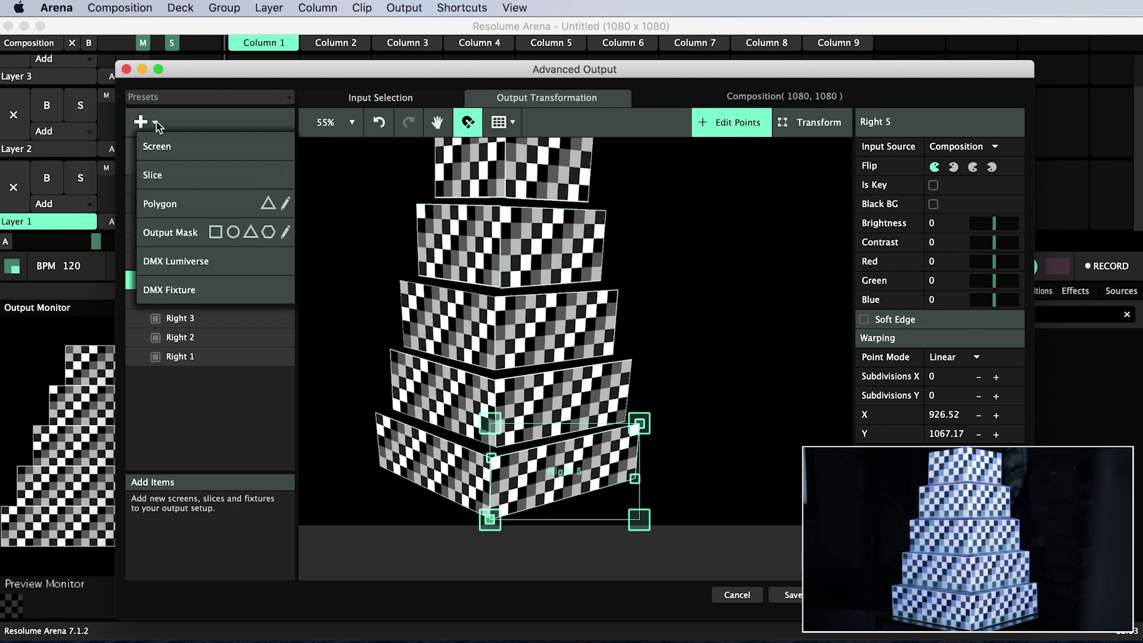
Step: Create a new output preset named 'Cake Equalizer', then Save & Close the advanced output
left_click(159, 96)
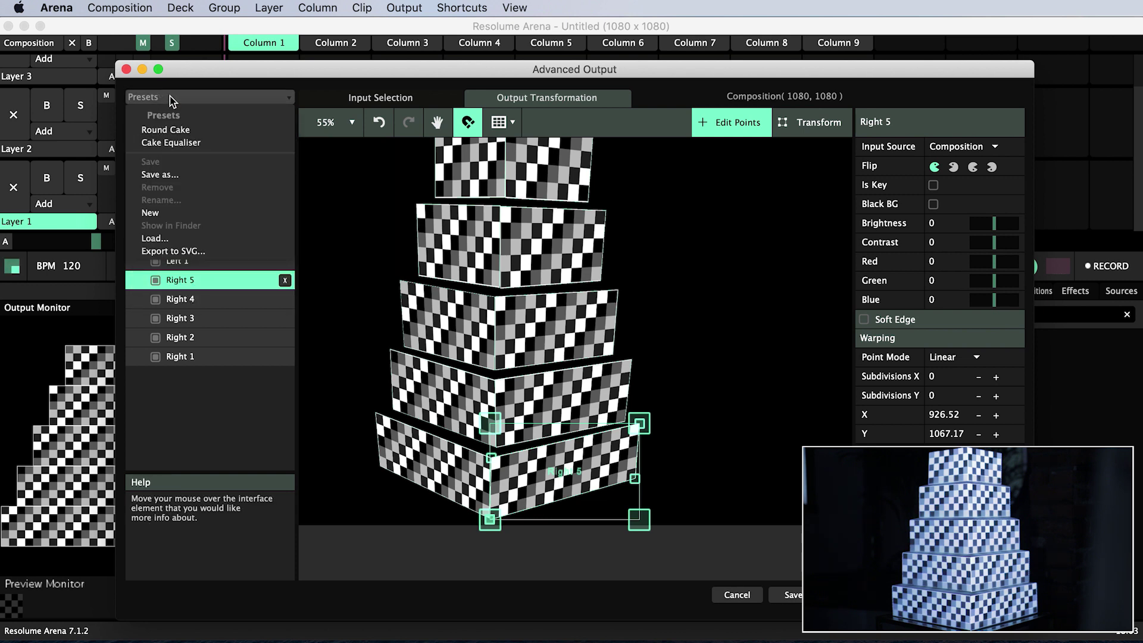
left_click(155, 176)
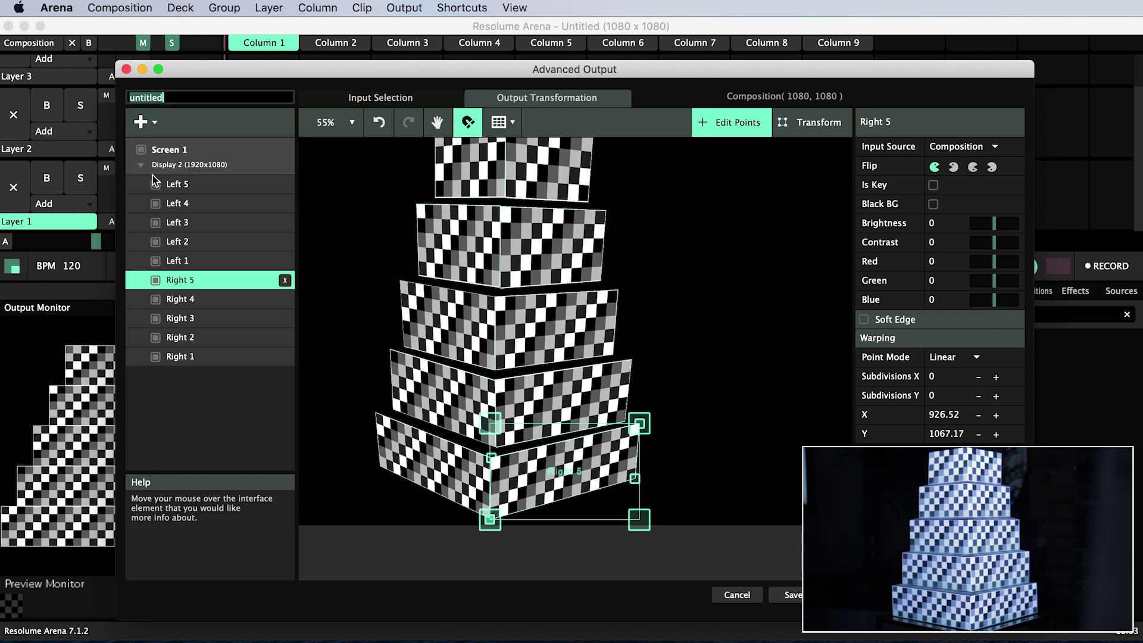
type("Cake Equalizer")
key("Return")
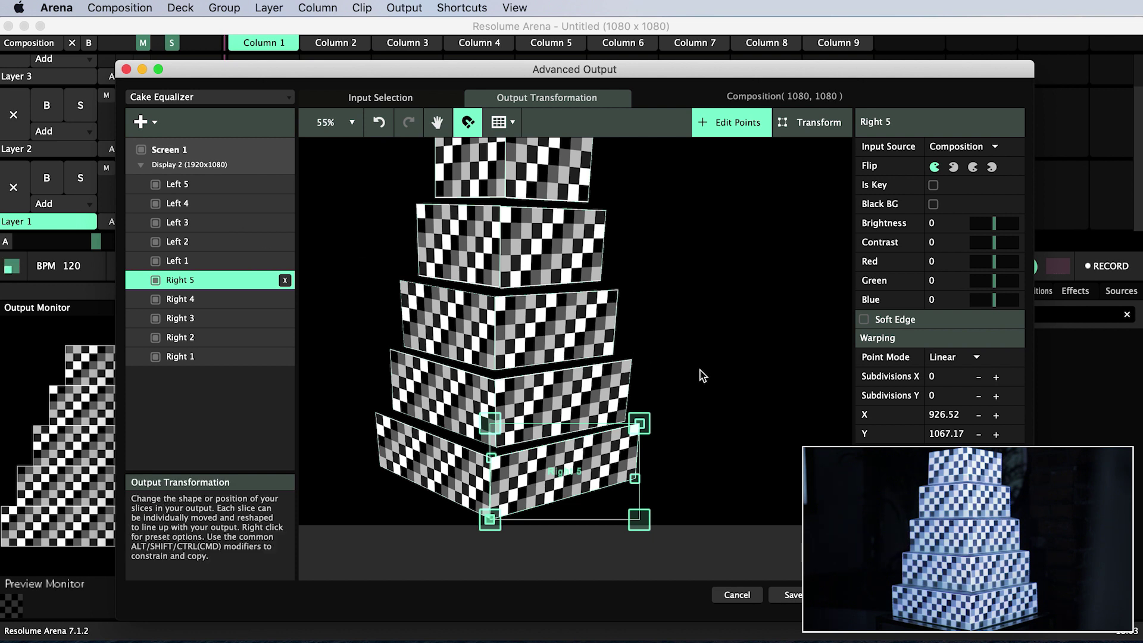
left_click(807, 595)
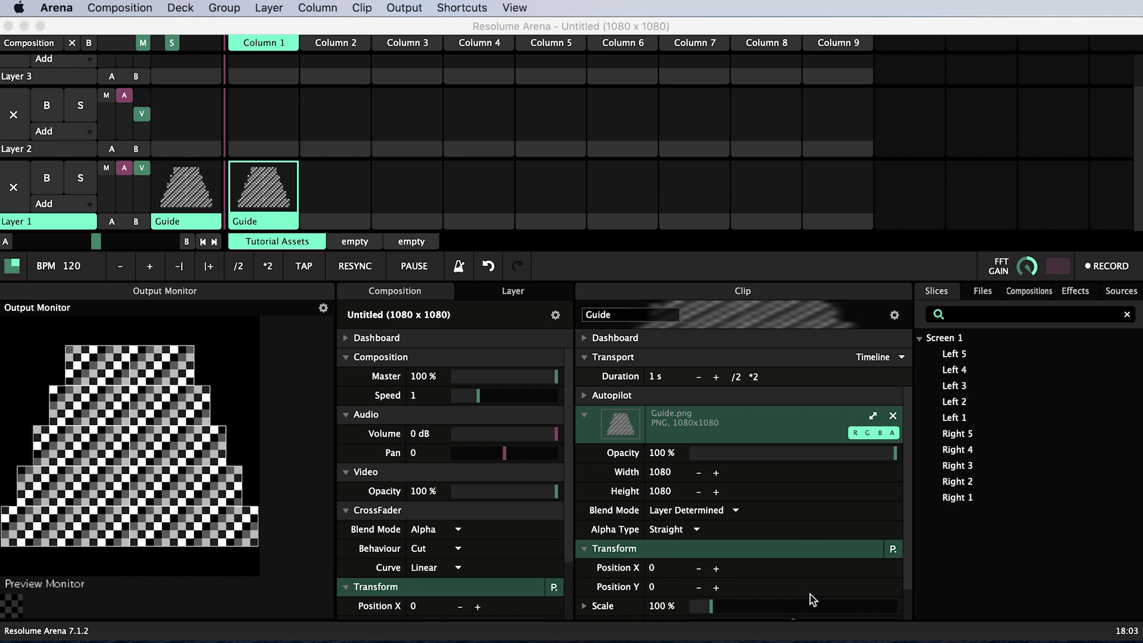
Step: Search the sources for 'grad' and drop the Gradient generator into Layer 2, Column 1
left_click(1114, 294)
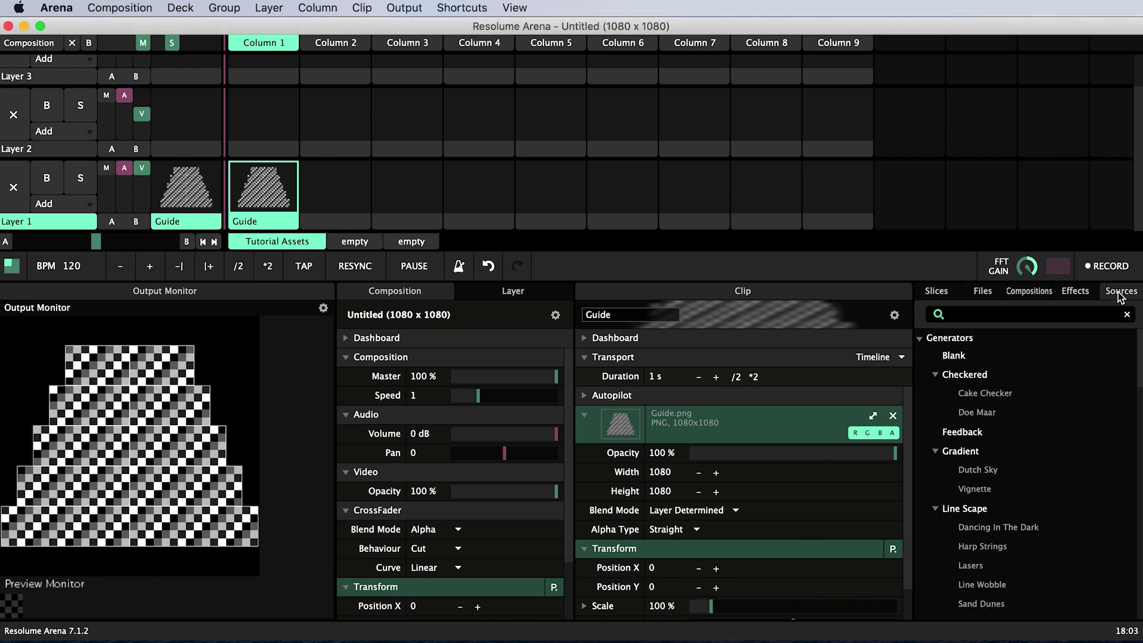
left_click(1011, 314)
type("grad")
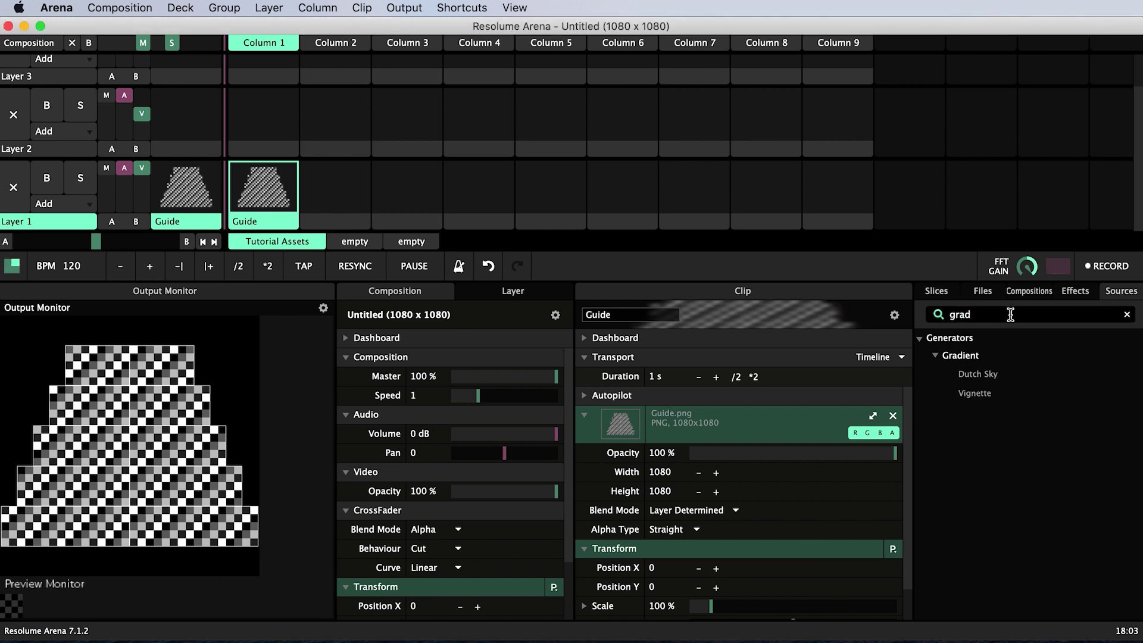
left_click_drag(960, 361, 265, 122)
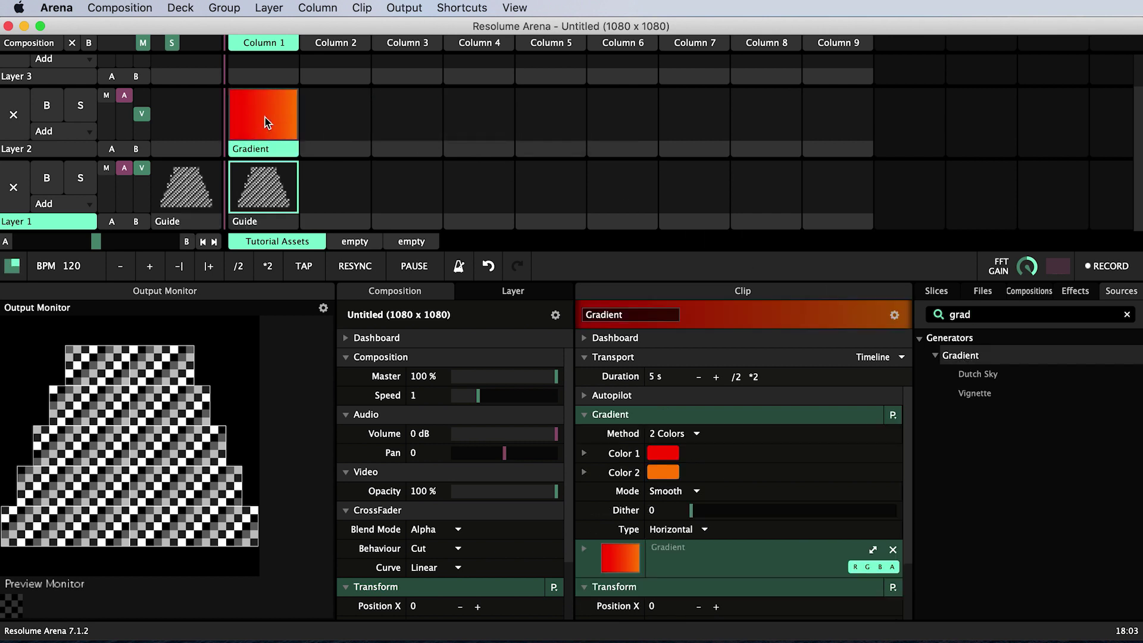
Step: Launch Column 1 so the Gradient plays, toggling Layer 2's video off and on
left_click(271, 48)
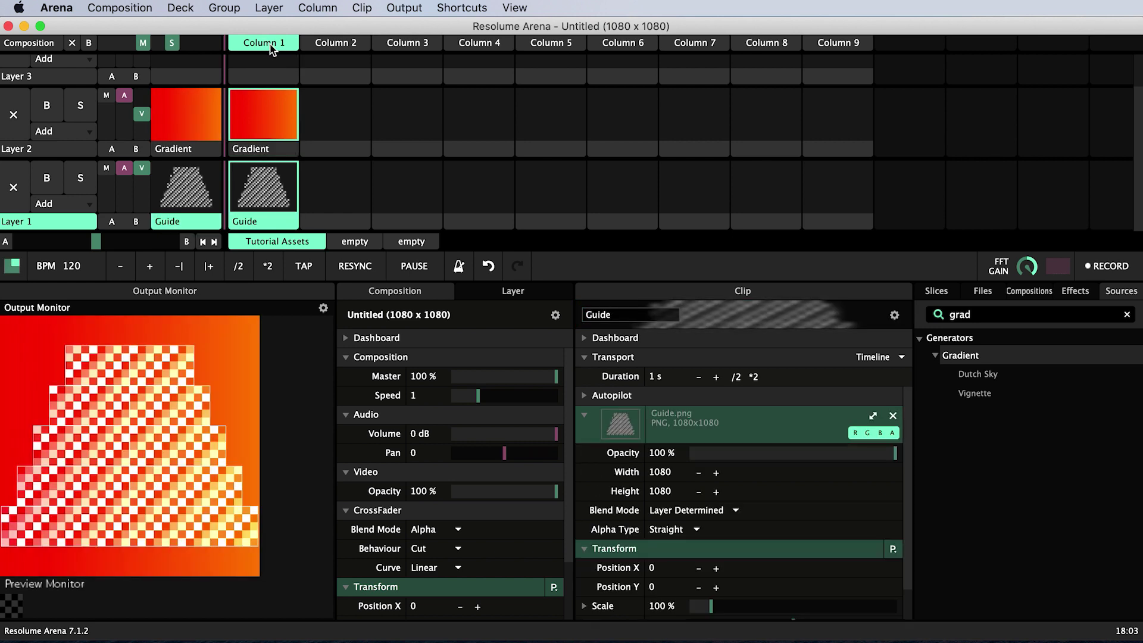
left_click(142, 114)
left_click(142, 114)
left_click(143, 114)
left_click(144, 114)
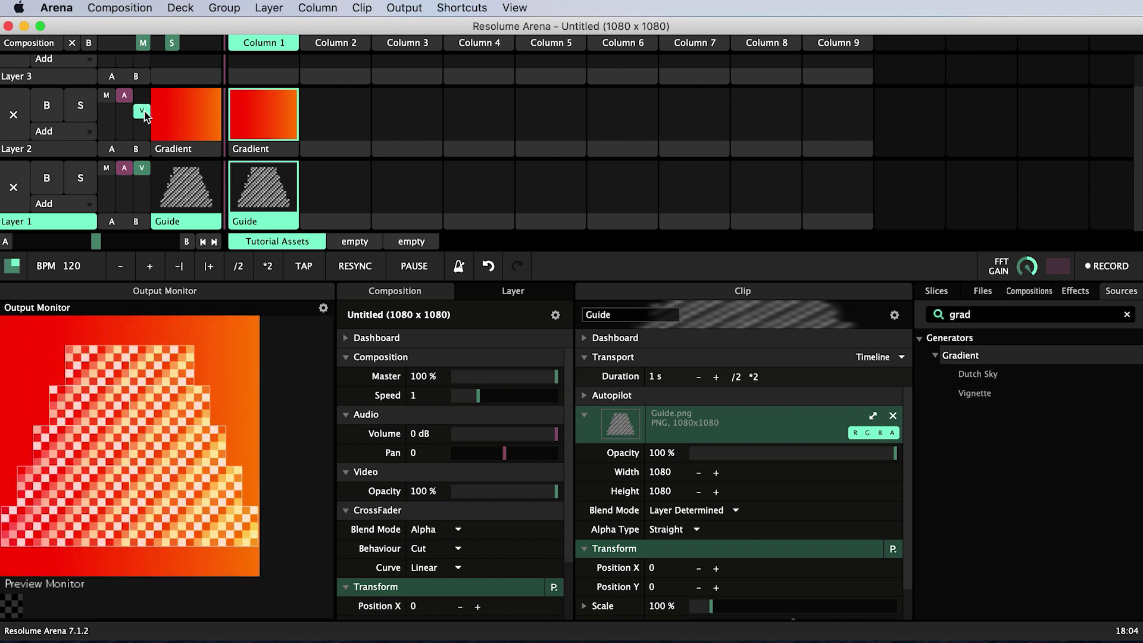
key("super+z")
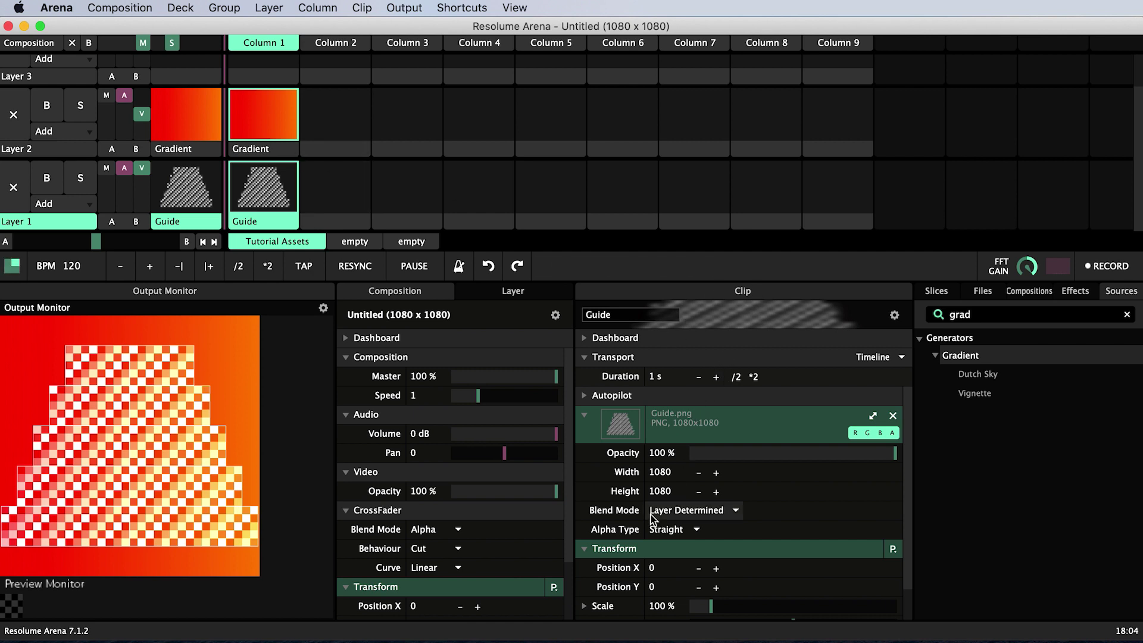
Step: Set the Gradient clip's Color 1 to green, Color 2 to red, and Type to Vertical
left_click(275, 152)
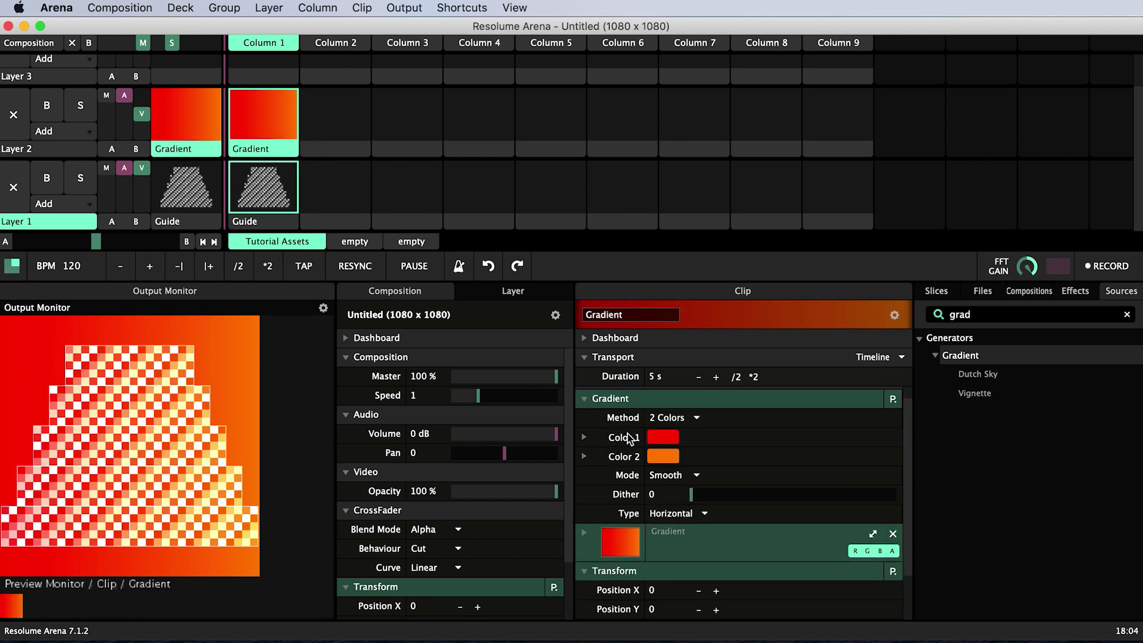
left_click(662, 438)
left_click_drag(686, 464, 731, 467)
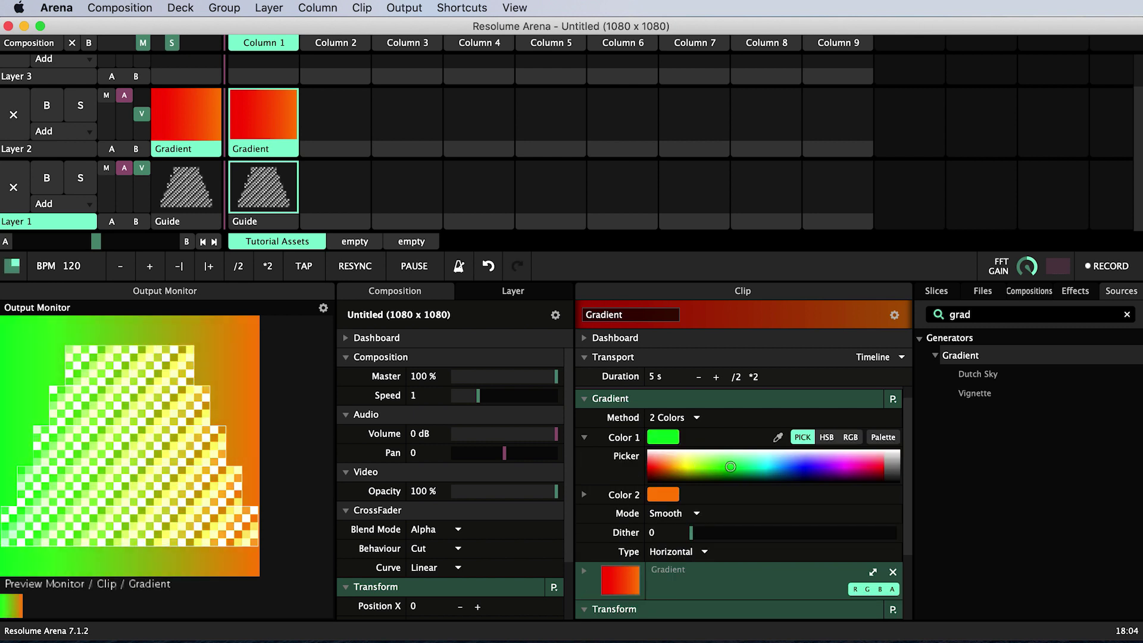
left_click(664, 494)
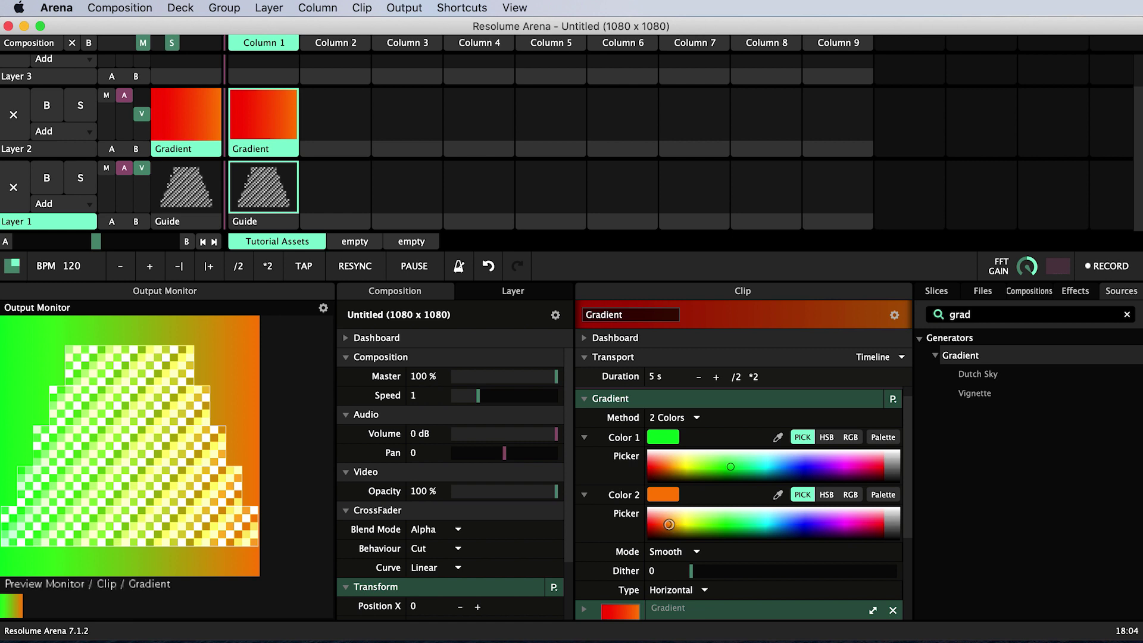
left_click_drag(669, 524, 650, 524)
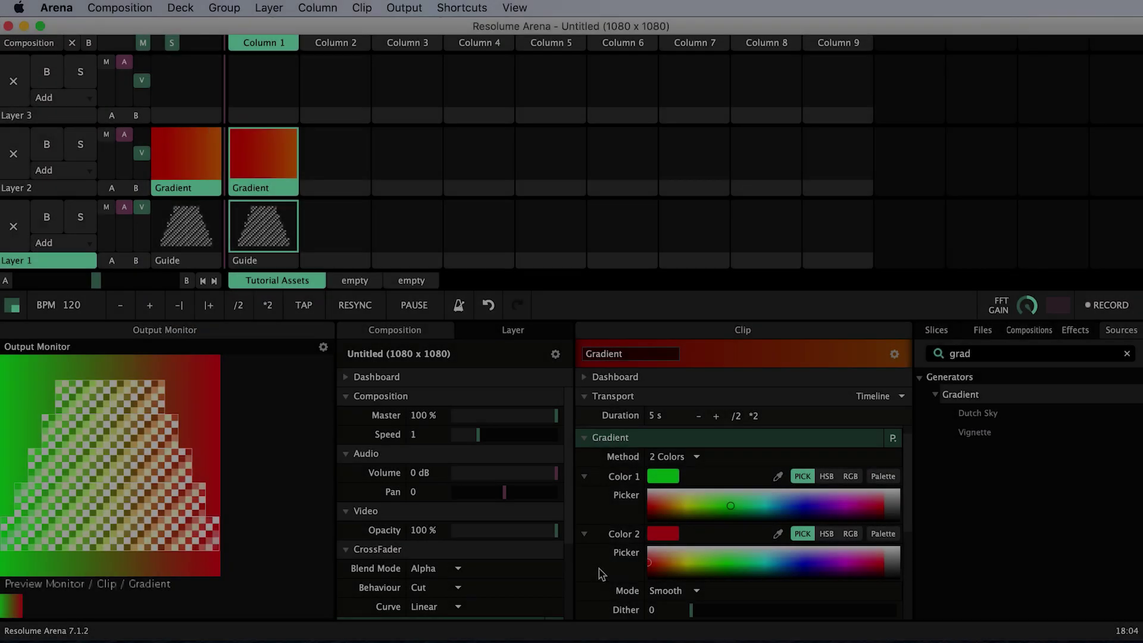
scroll(599, 569, "down", 3)
left_click(675, 560)
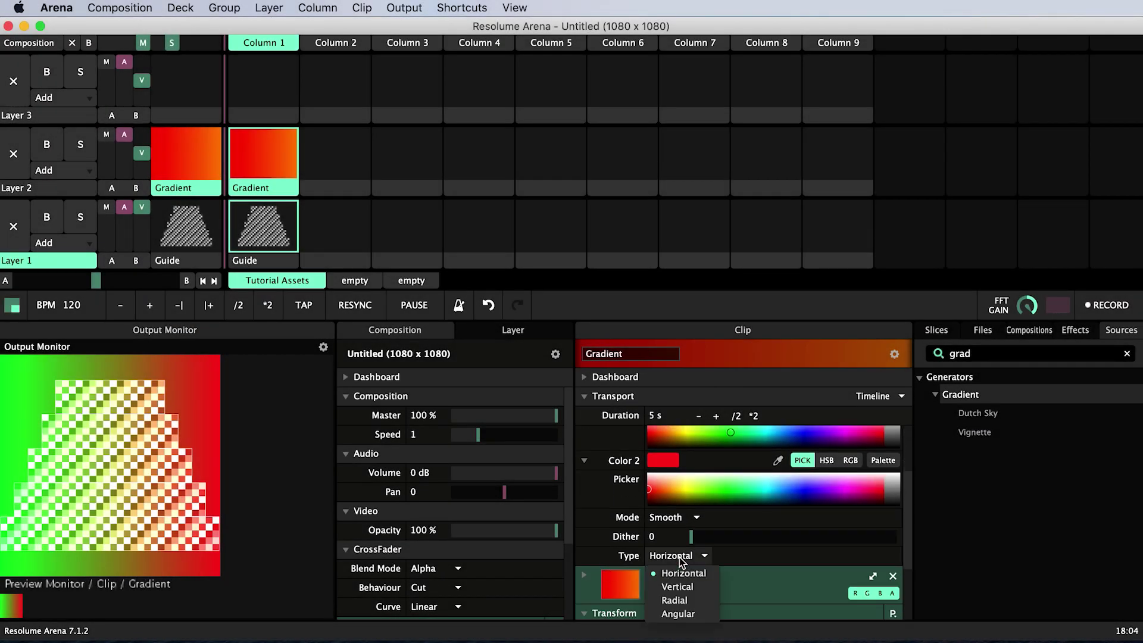
left_click(677, 588)
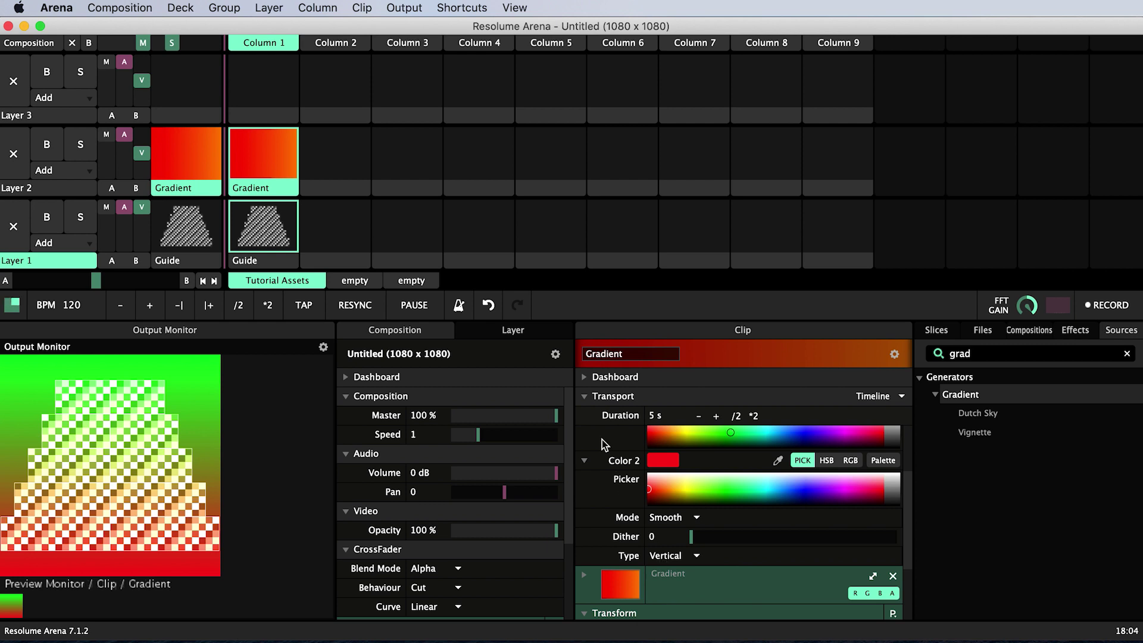
scroll(602, 440, "up", 2)
left_click(584, 454)
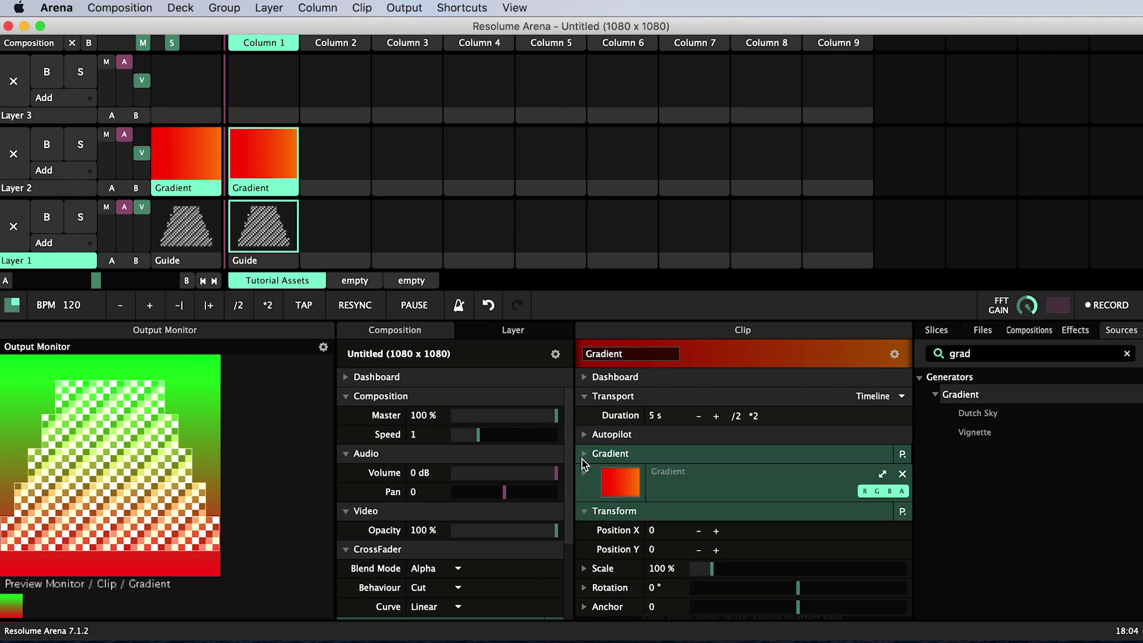
Step: Set the Gradient source width to 130 and shift Position X left to -33
left_click(585, 475)
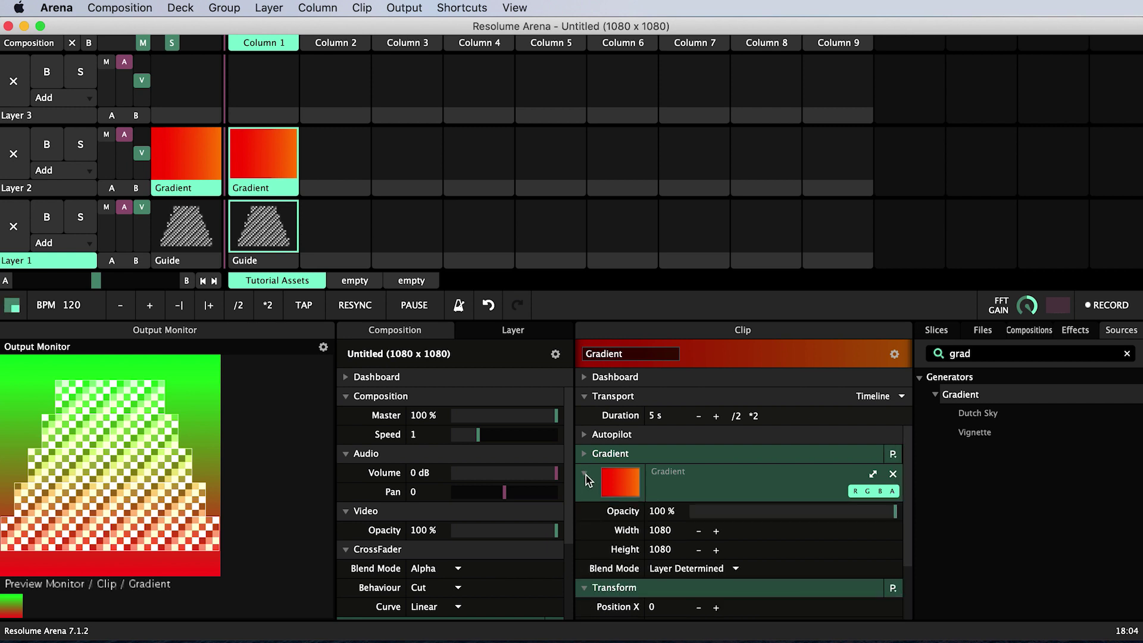
double_click(659, 531)
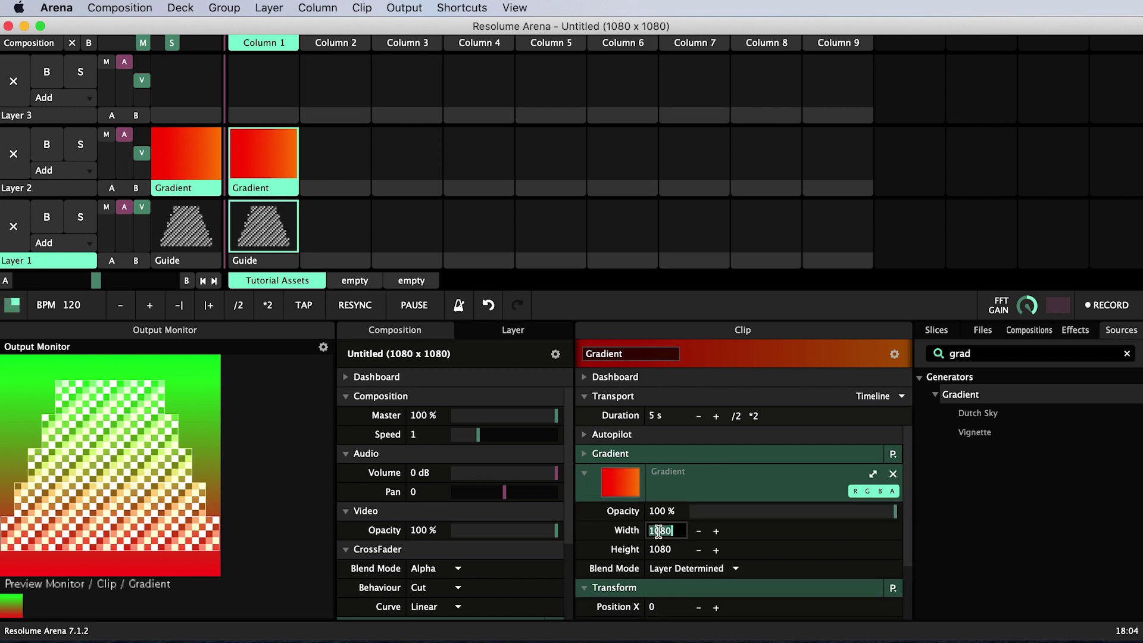
type("130")
key("Return")
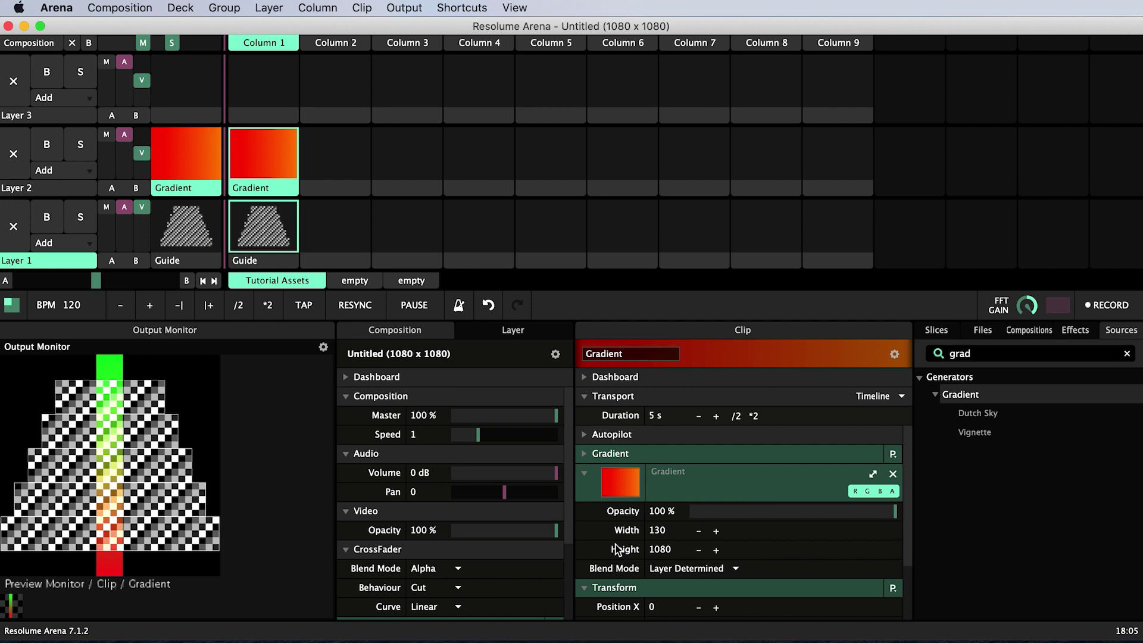
scroll(618, 549, "down", 3)
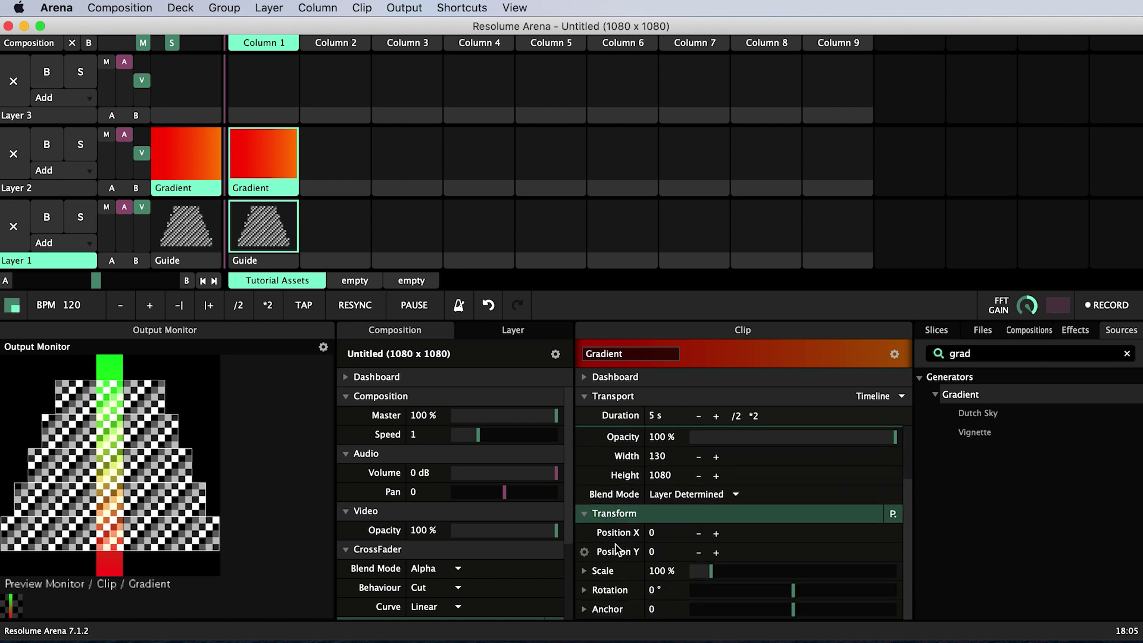
left_click(700, 535)
left_click_drag(690, 538, 643, 554)
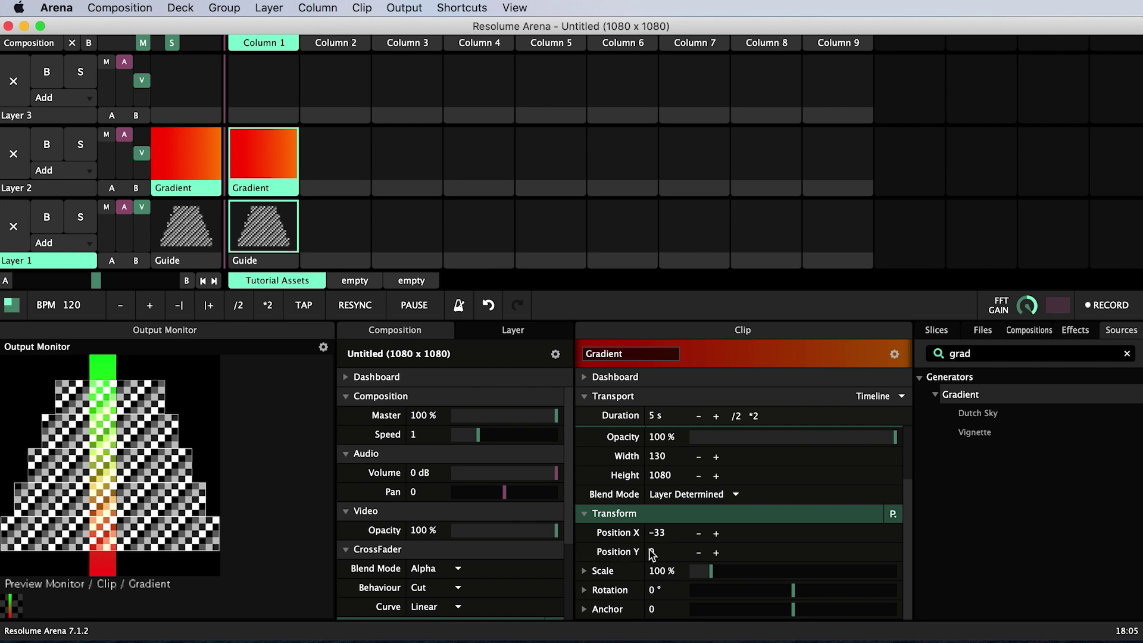
left_click(625, 355)
Step: Rename the Gradient clip to 'Bar' and set its Position Y animation to audio FFT
left_click_drag(638, 354, 566, 352)
type("Ba")
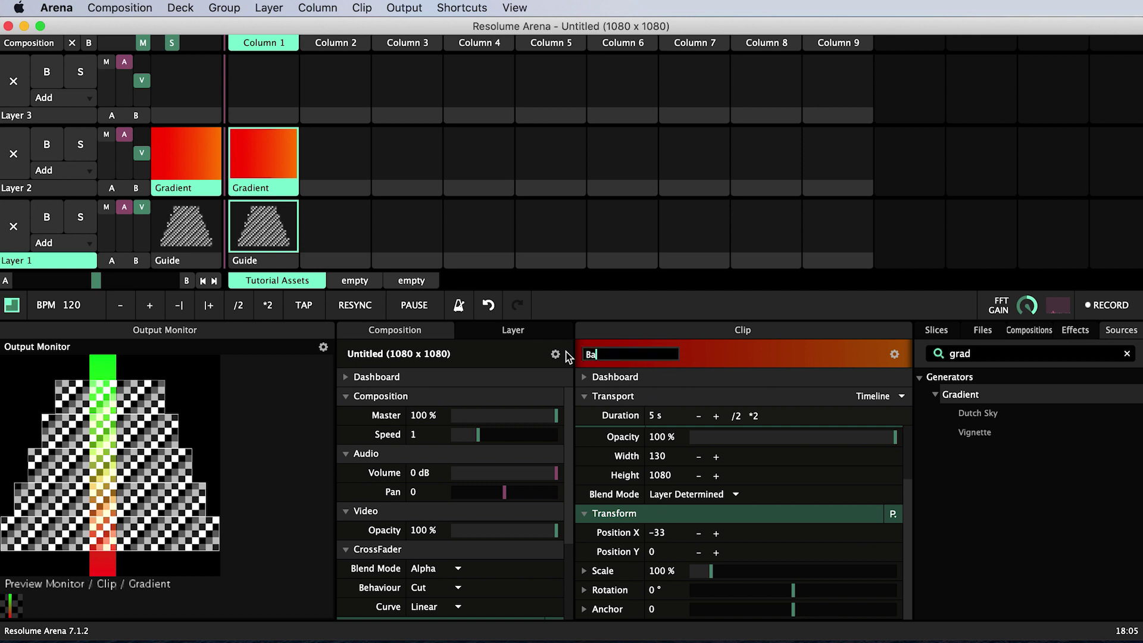
type("r")
key("Return")
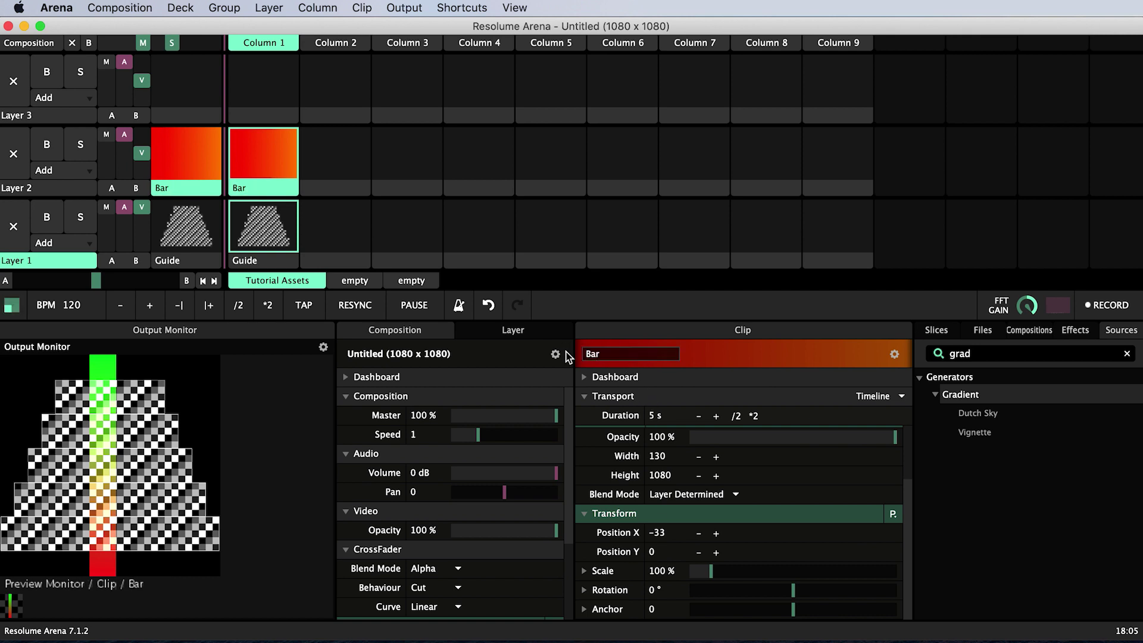
left_click(586, 555)
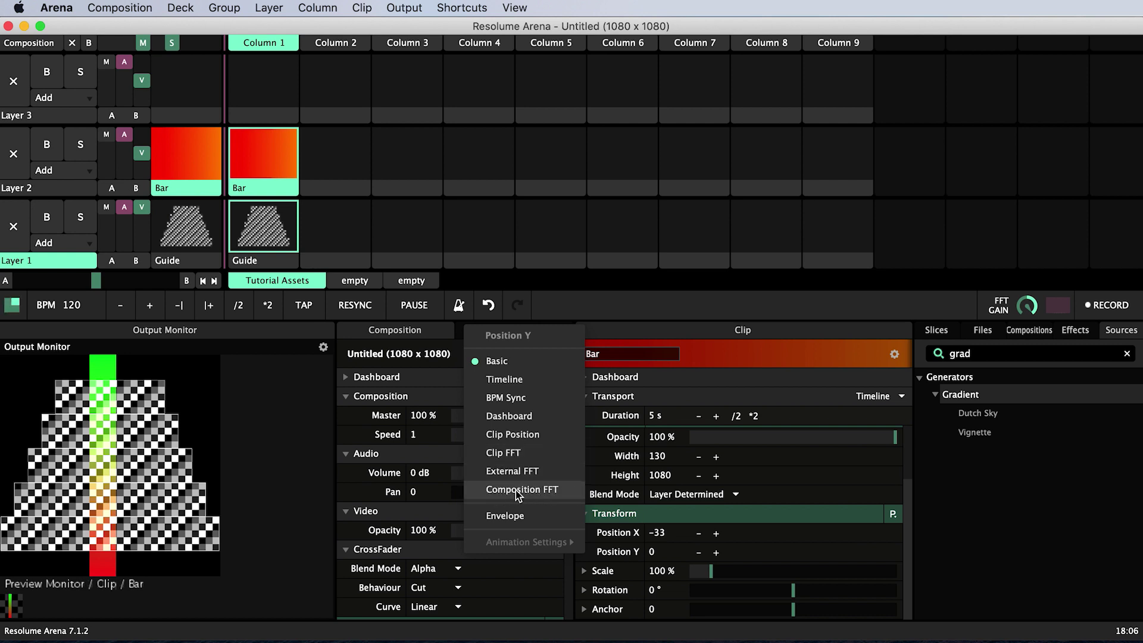
left_click(519, 472)
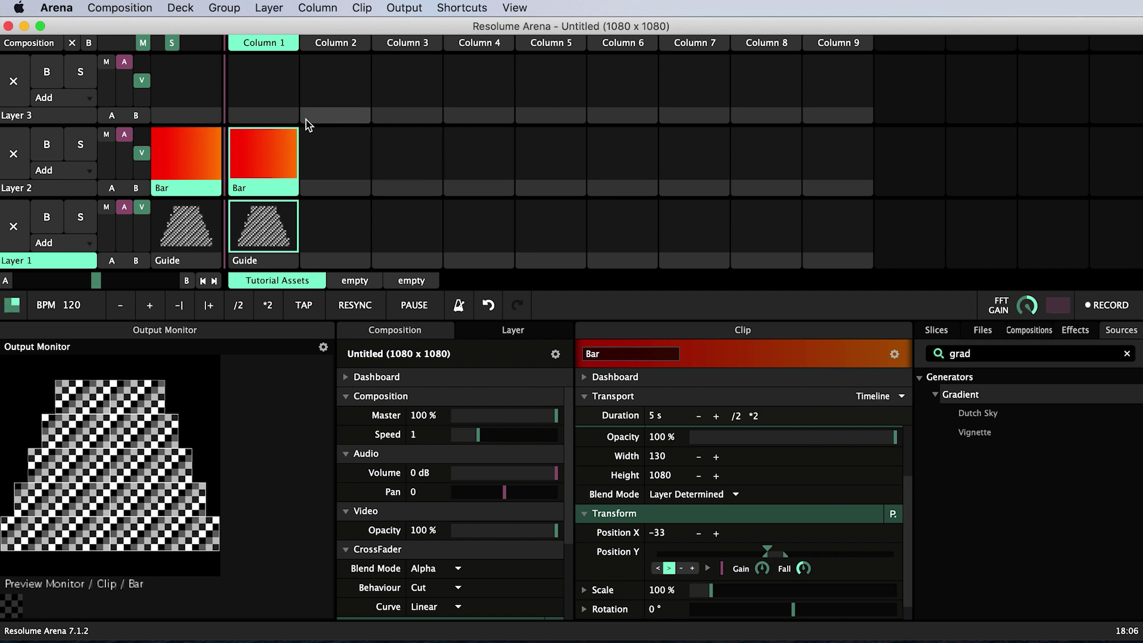
left_click(58, 9)
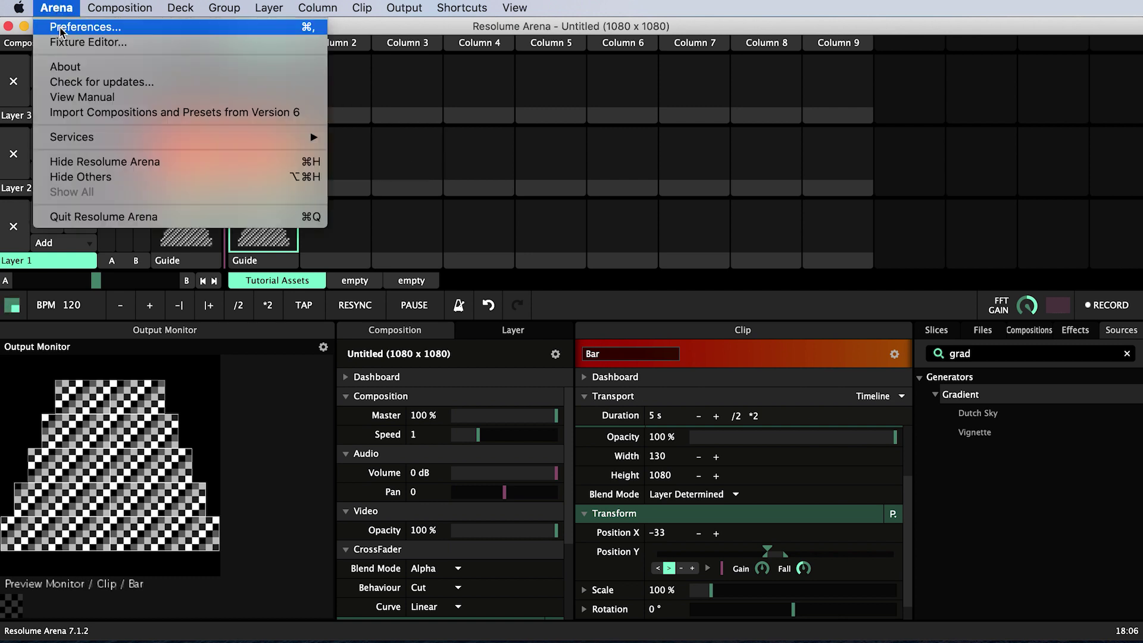
left_click(83, 27)
left_click(425, 128)
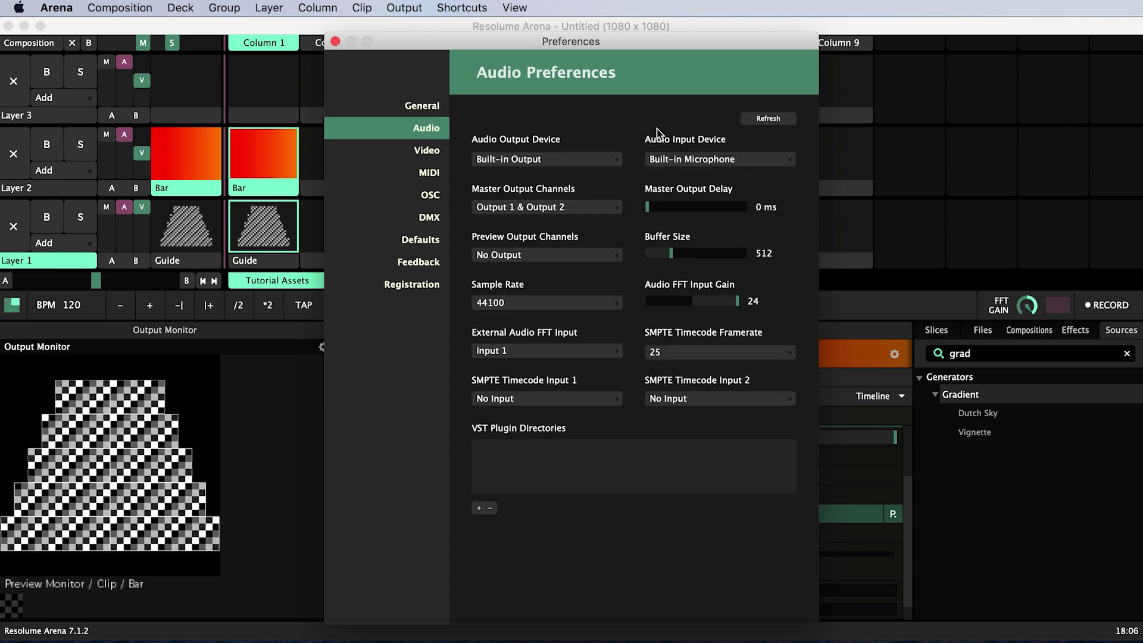
left_click(765, 160)
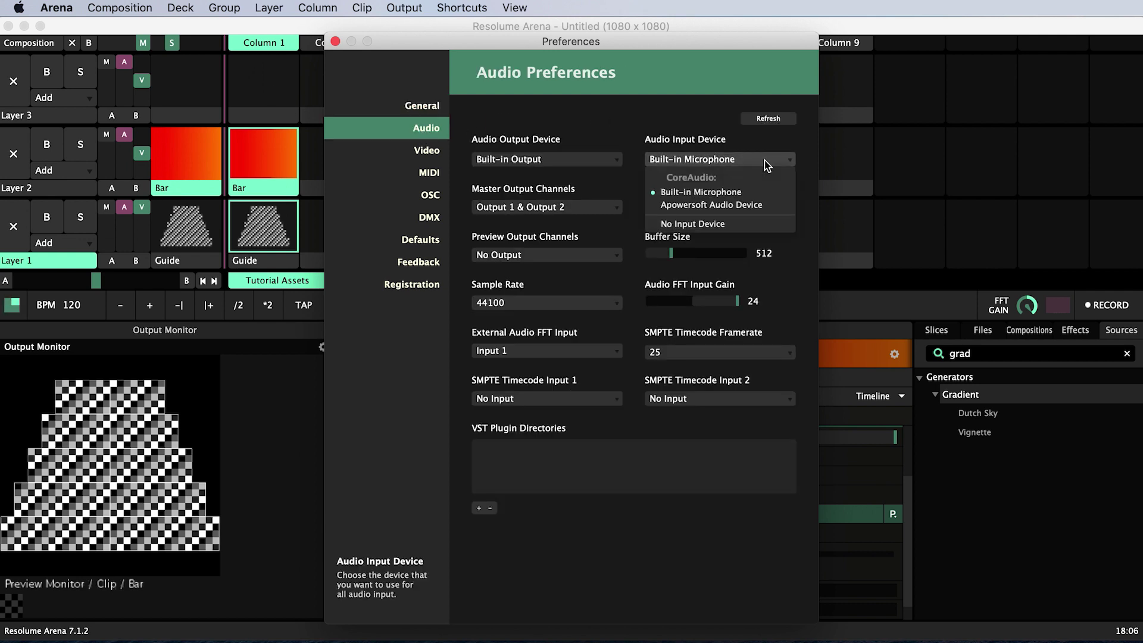
left_click(725, 193)
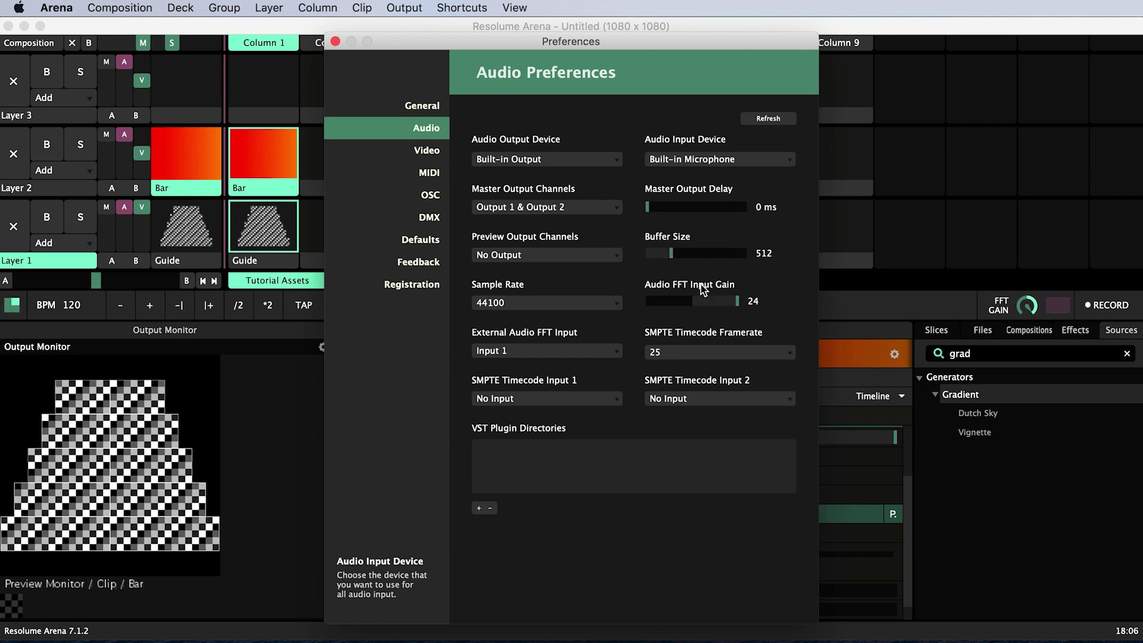
left_click_drag(738, 301, 768, 301)
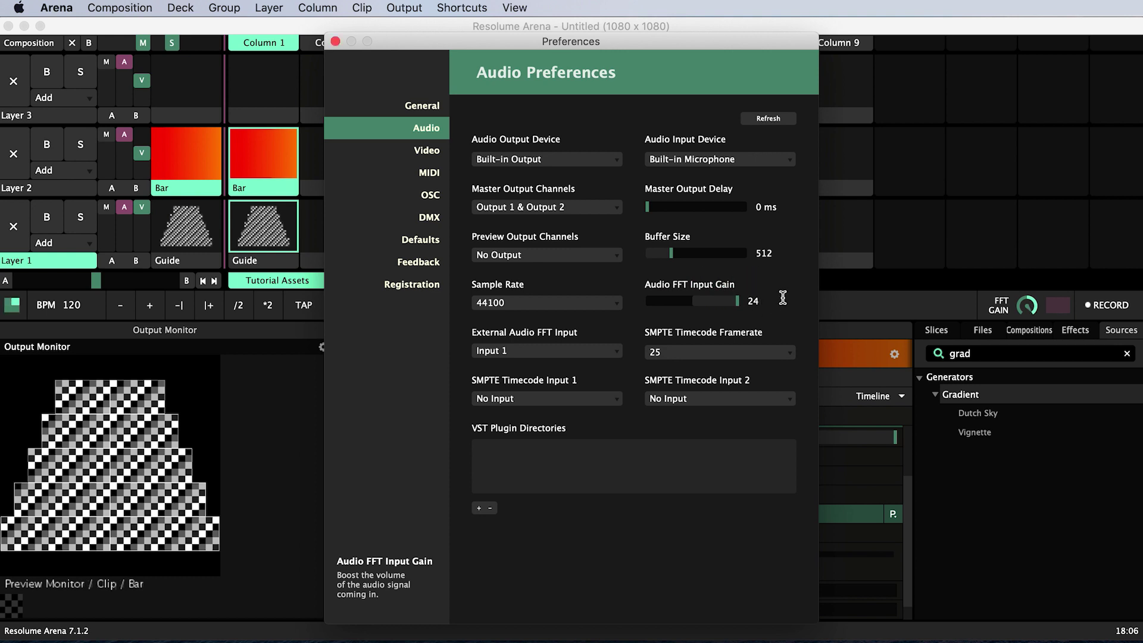
double_click(783, 300)
left_click(807, 310)
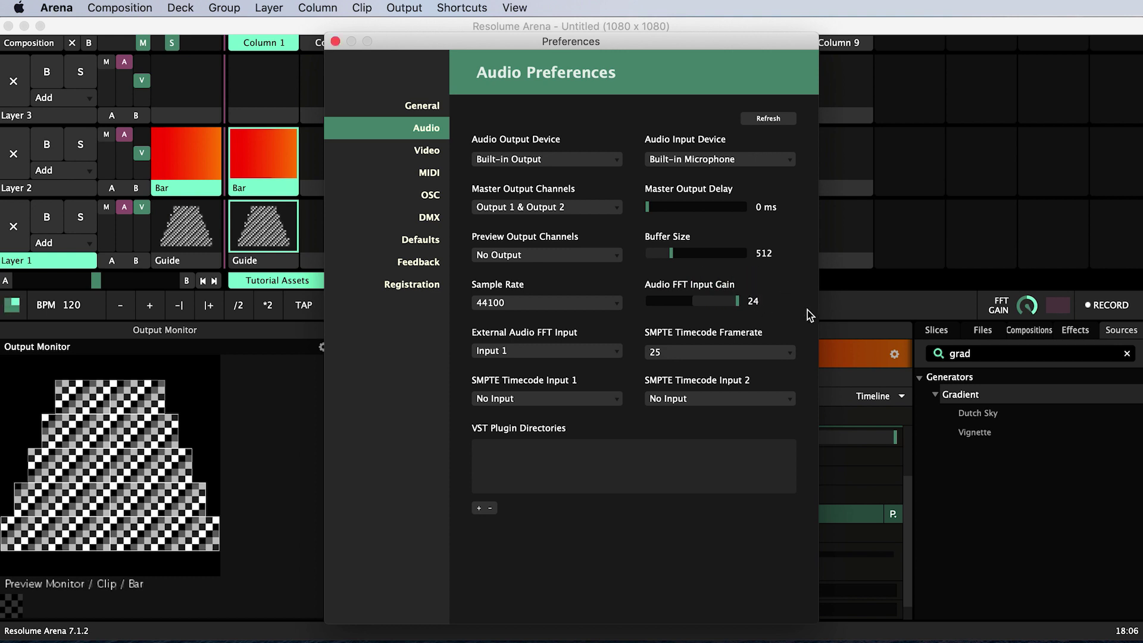
left_click(336, 42)
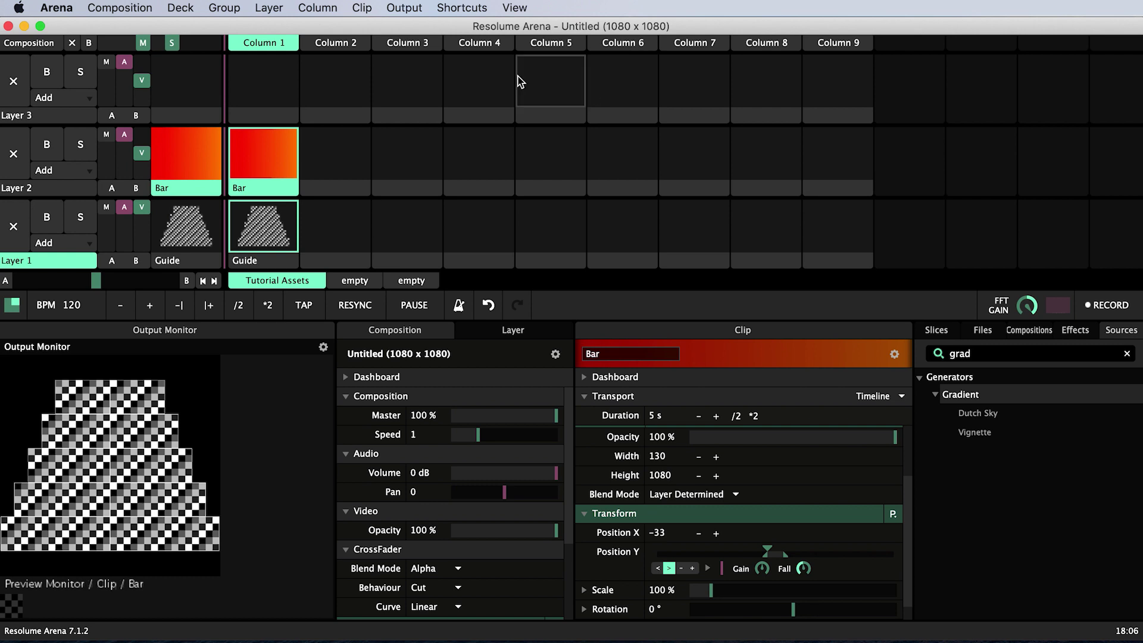
Step: Start Parisian Funk.mp3 playing in QuickTime Player
left_click(515, 8)
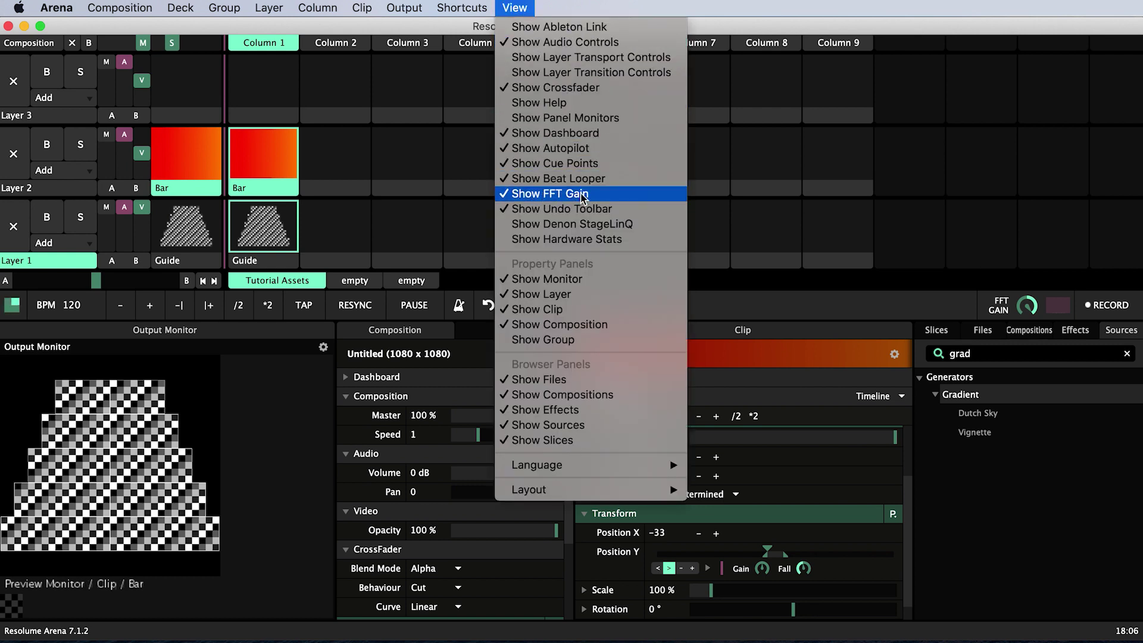
left_click(846, 270)
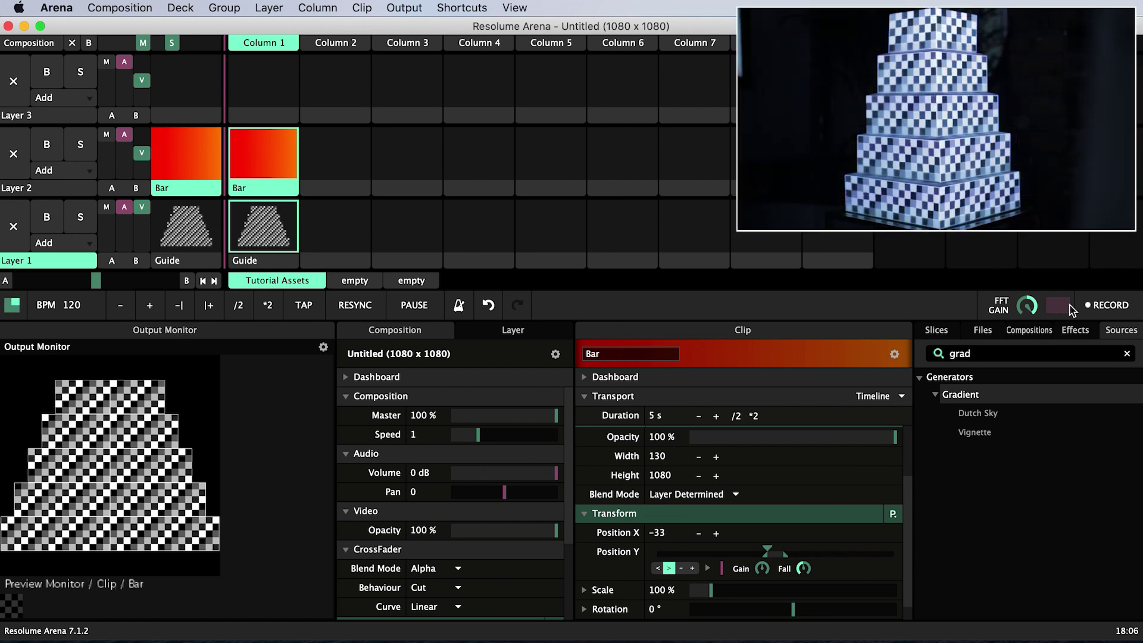
key("super+Tab")
key("super+Tab")
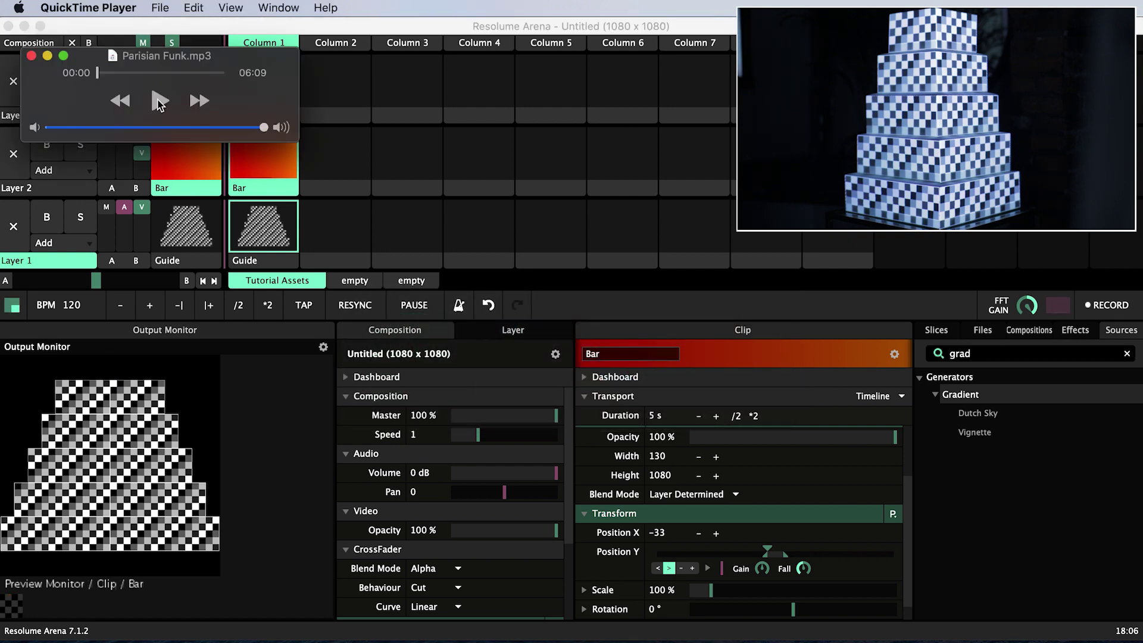
left_click(159, 101)
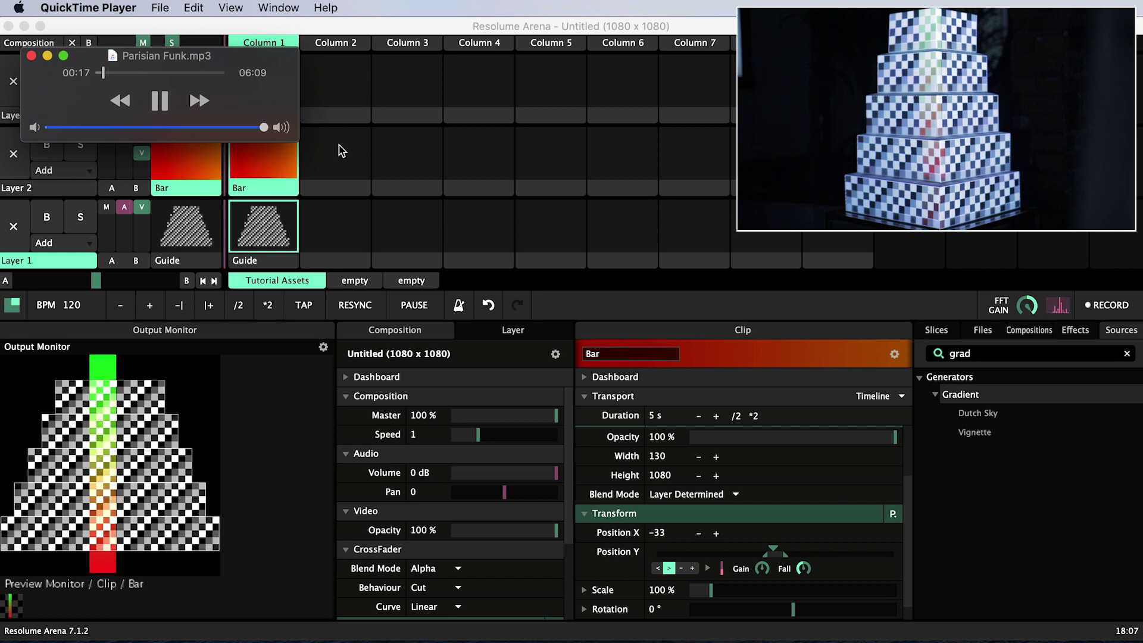
Step: Extend the Bar's Position Y travel range to 1080 and reverse its direction
left_click(766, 556)
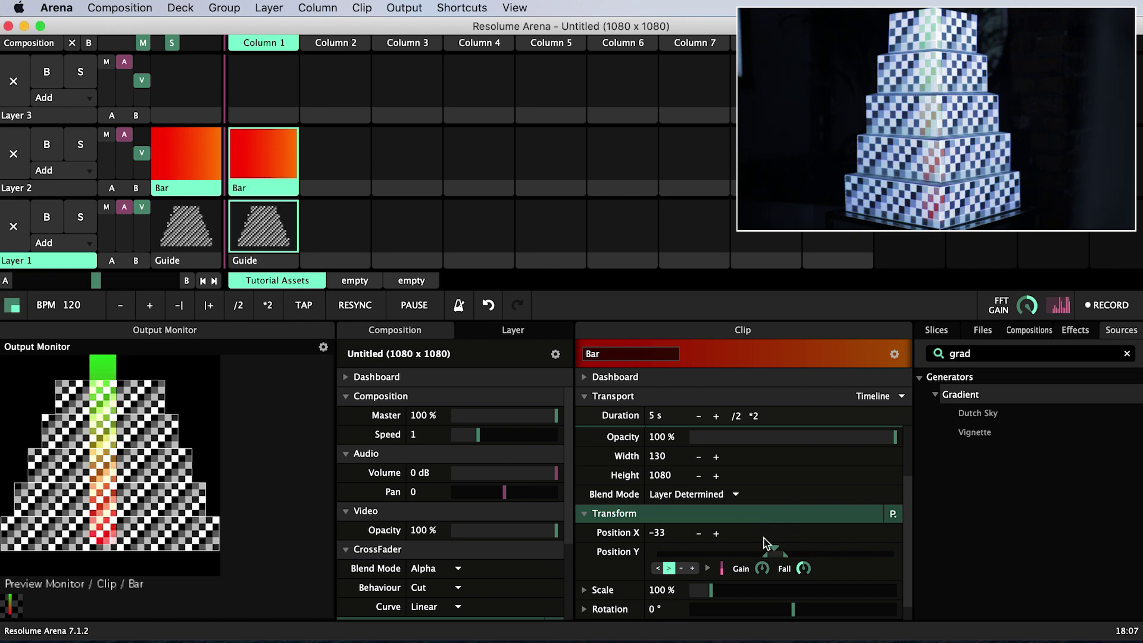
left_click_drag(766, 556, 784, 560)
left_click(658, 568)
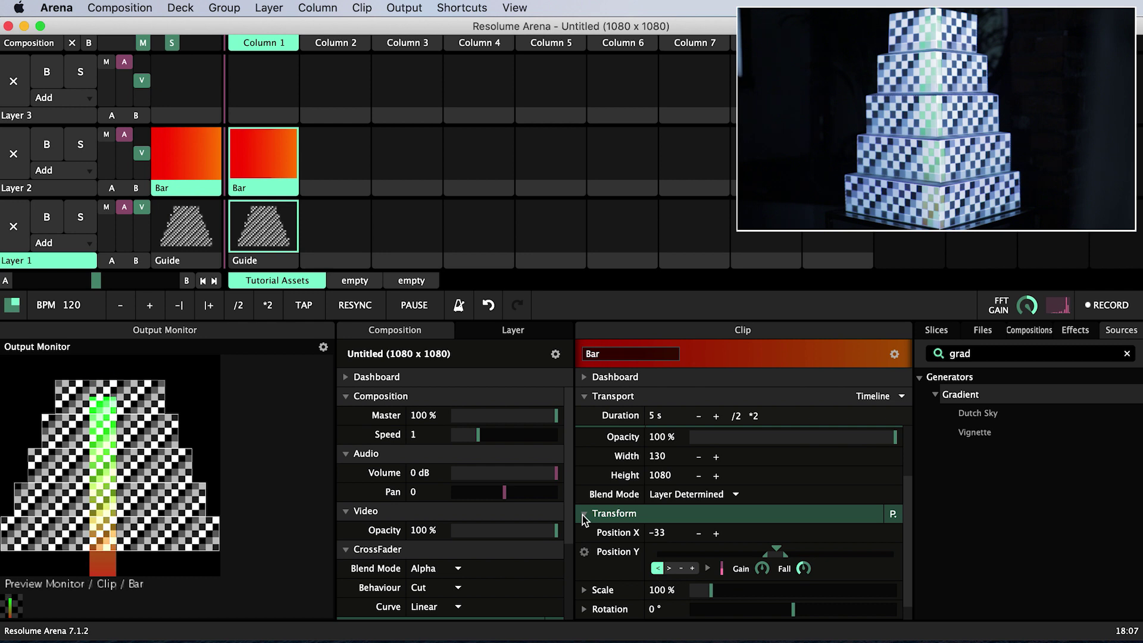
Step: Pause Parisian Funk.mp3 and switch back to Resolume Arena
key("super+Tab")
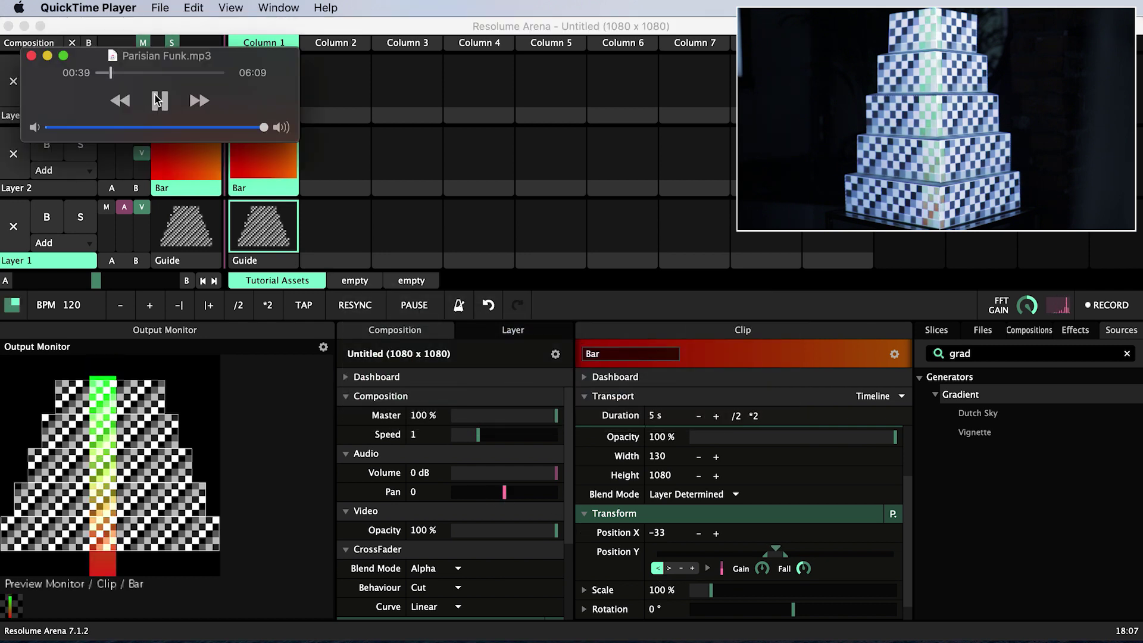
left_click(159, 100)
key("super+Tab")
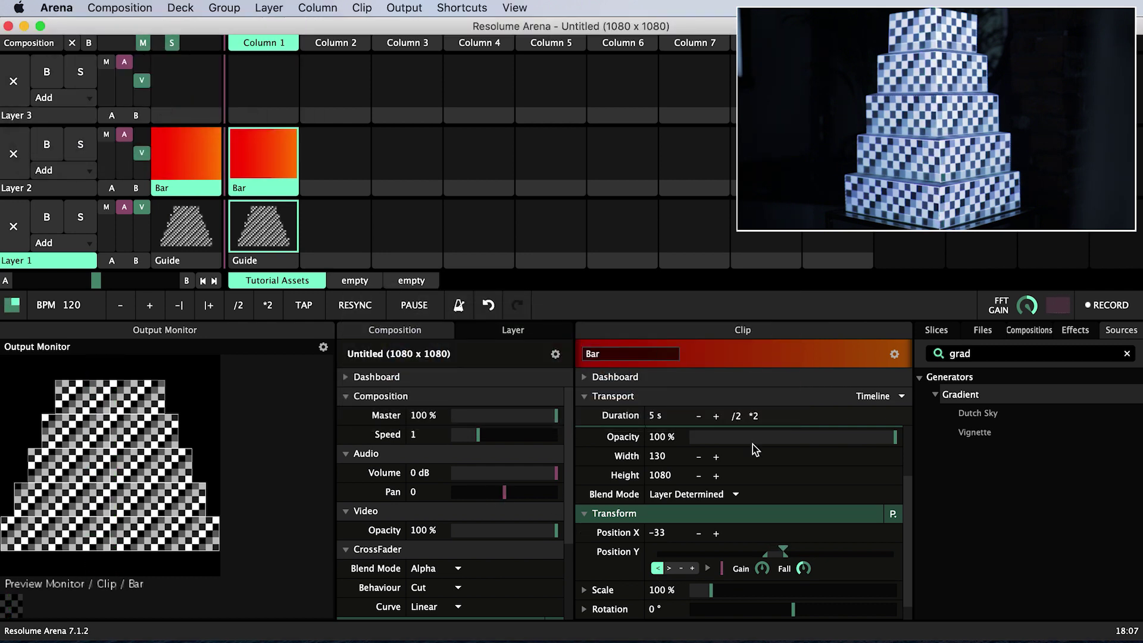
Step: Change the lower limit of the Bar's Position Y range from -1080 to 0
mouse_move(784, 546)
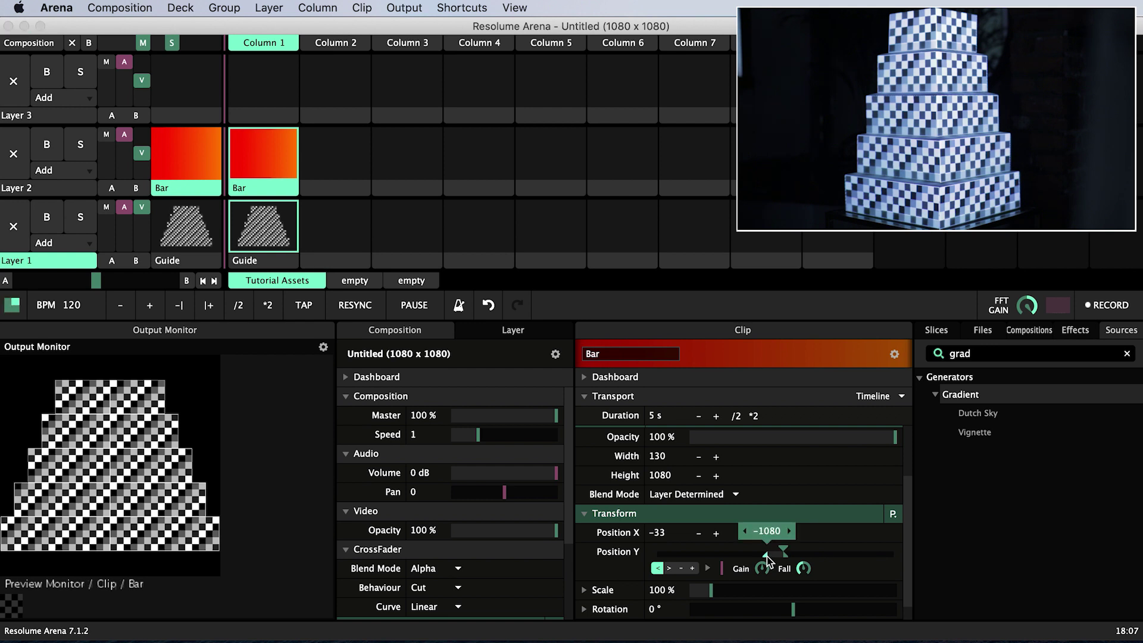
left_click(766, 531)
type("0")
key("Return")
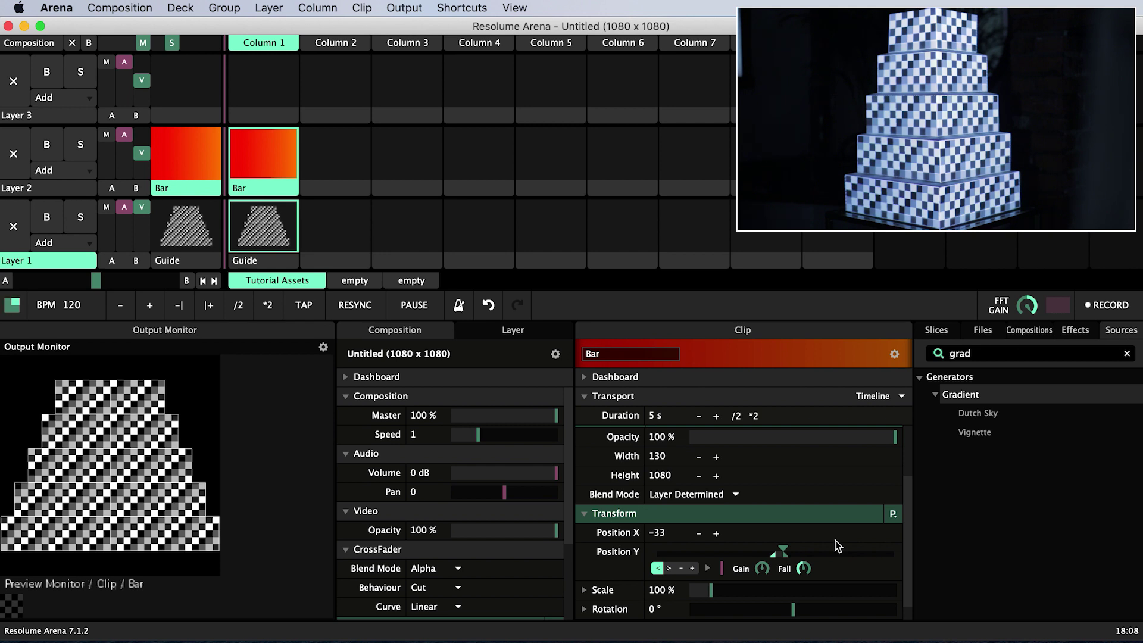
left_click(707, 568)
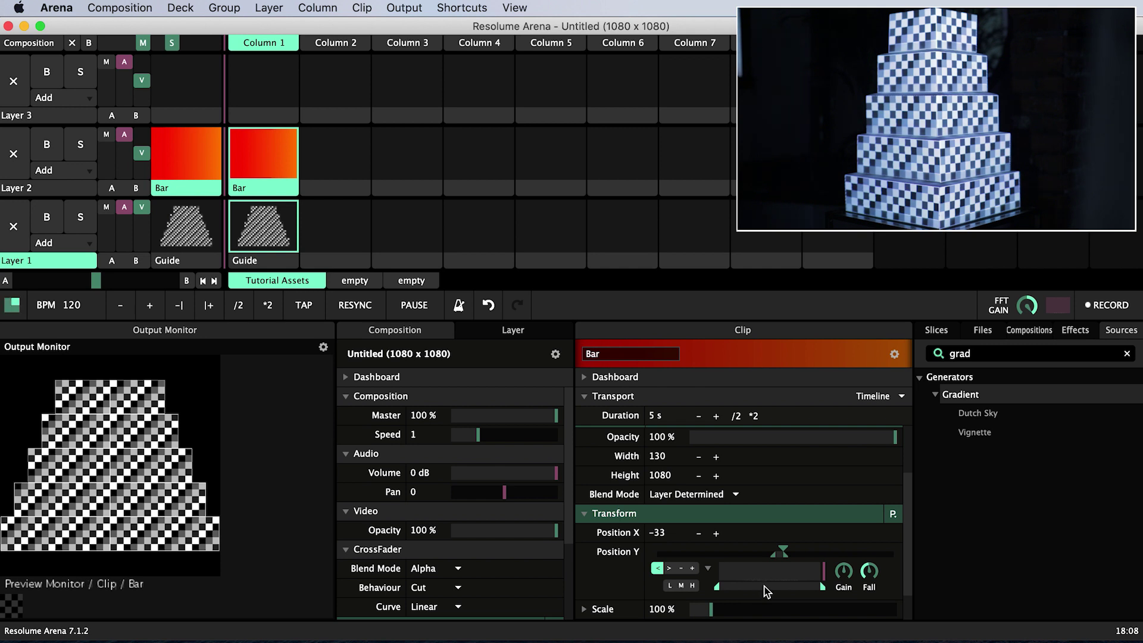
Step: Narrow Position Y's audio frequency band to 0.67–0.96 and resume Parisian Funk playback
mouse_move(719, 588)
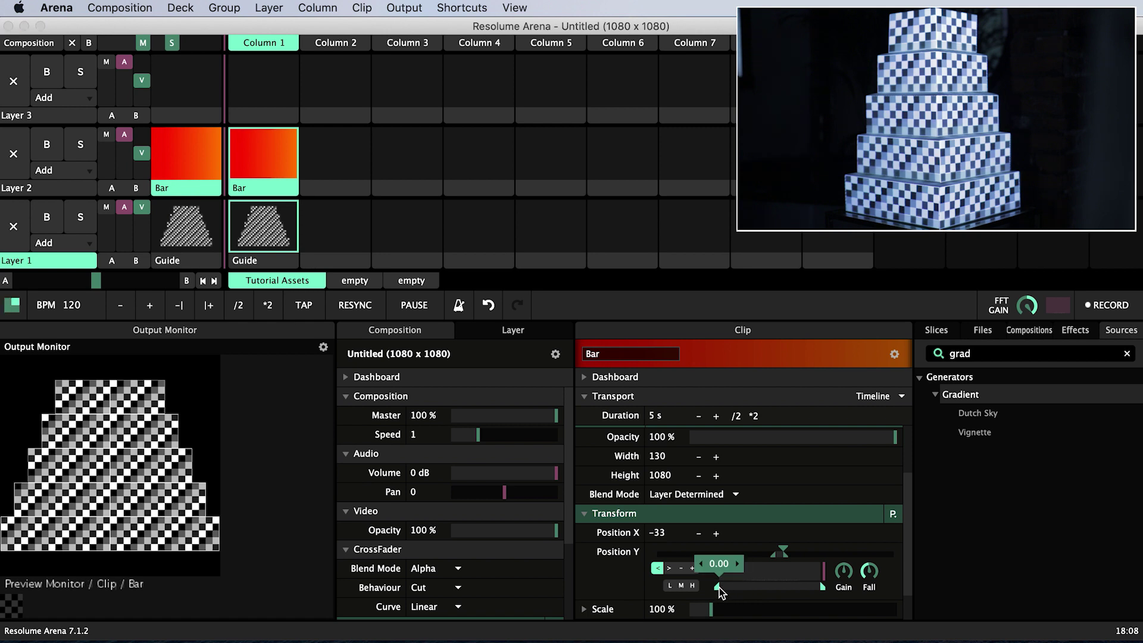
left_click_drag(719, 588, 787, 589)
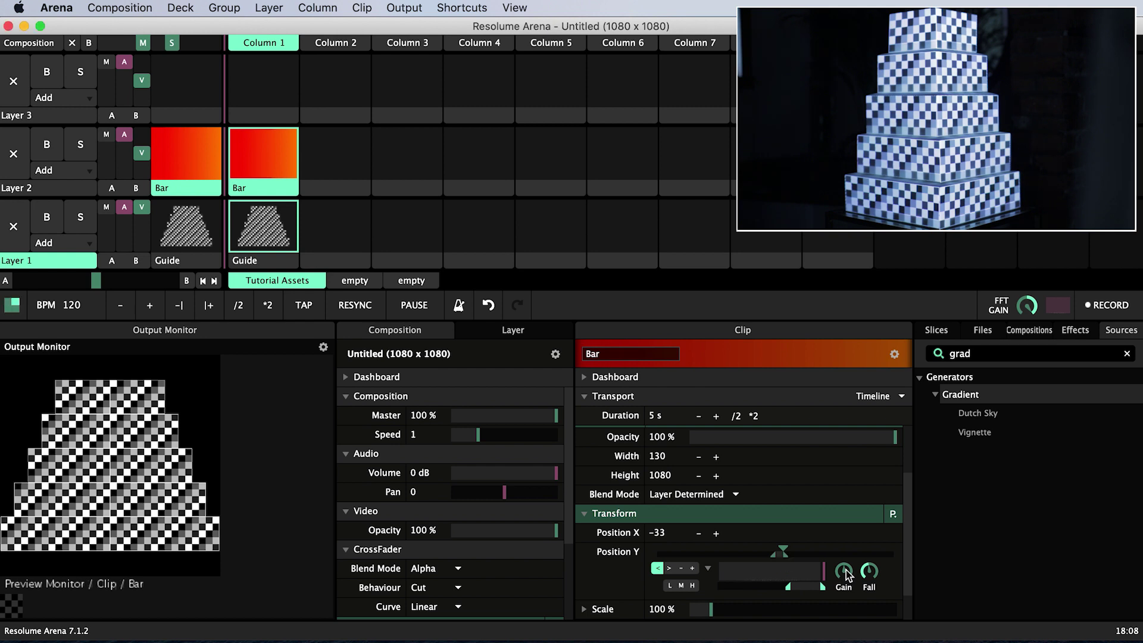
key("super+Tab")
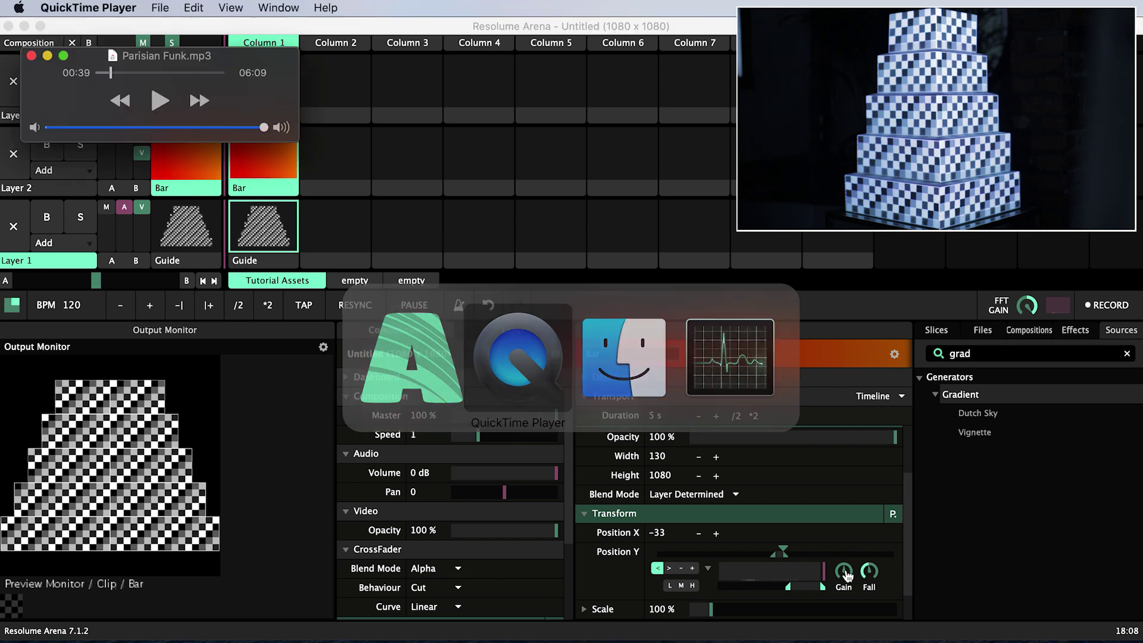
left_click(166, 101)
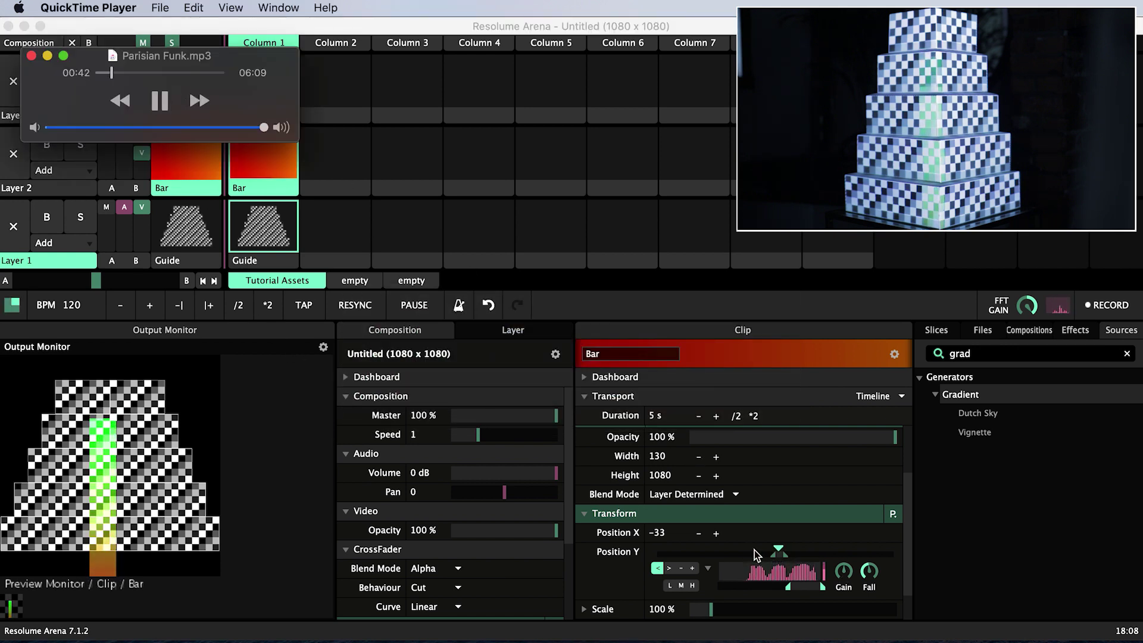
left_click_drag(823, 588, 818, 586)
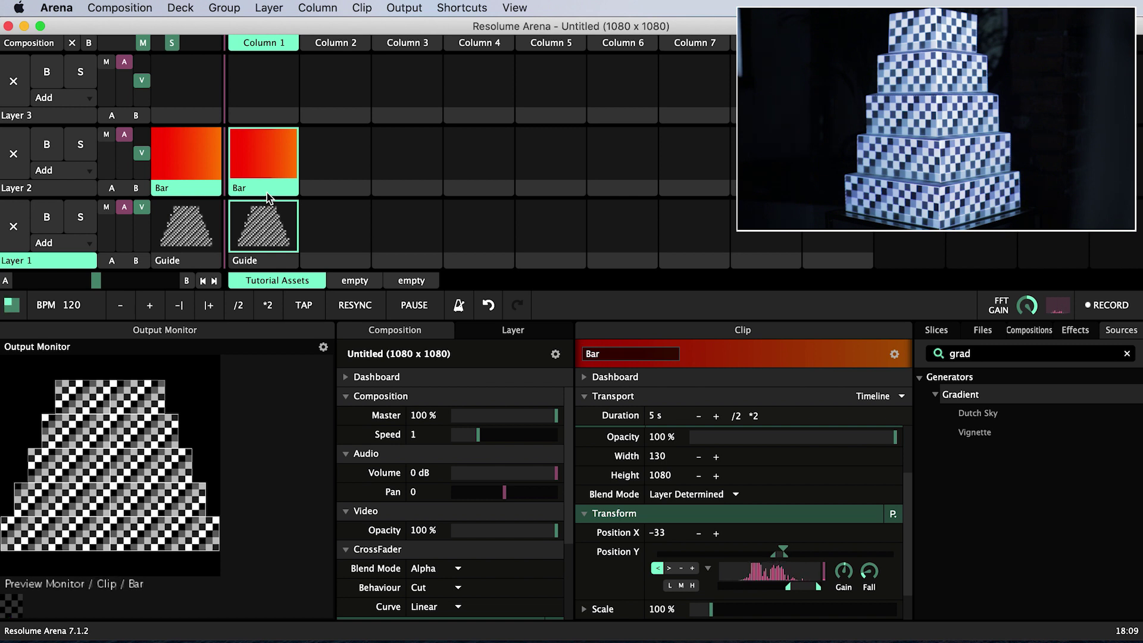
Step: Copy the Bar clip into Layer 3, Column 1 and launch Column 1
left_click_drag(267, 193, 263, 118)
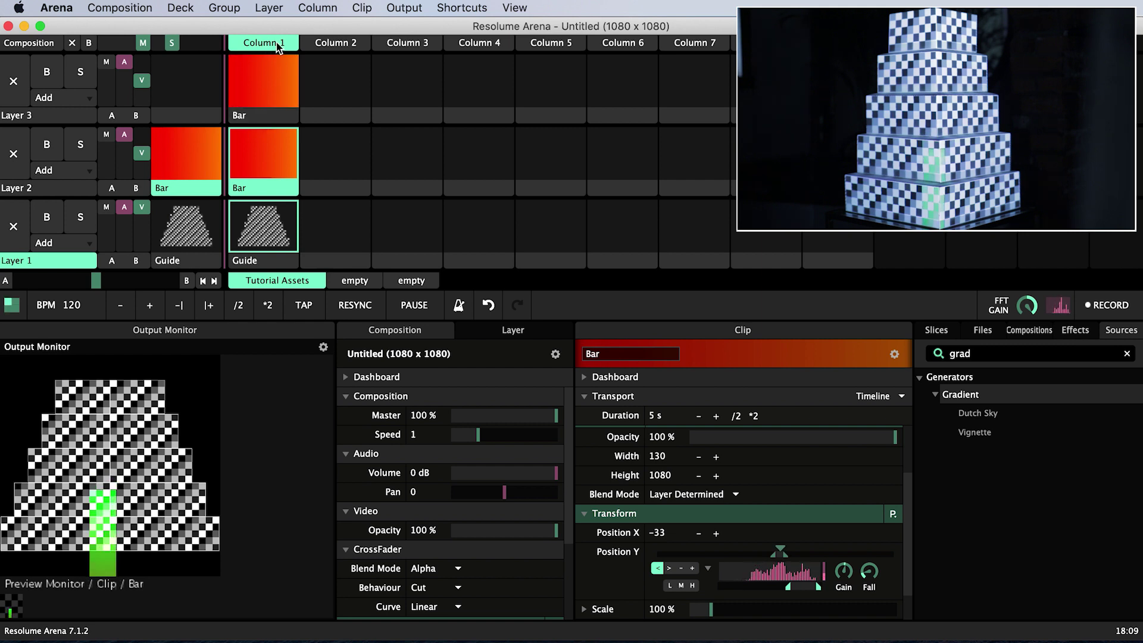
left_click(262, 43)
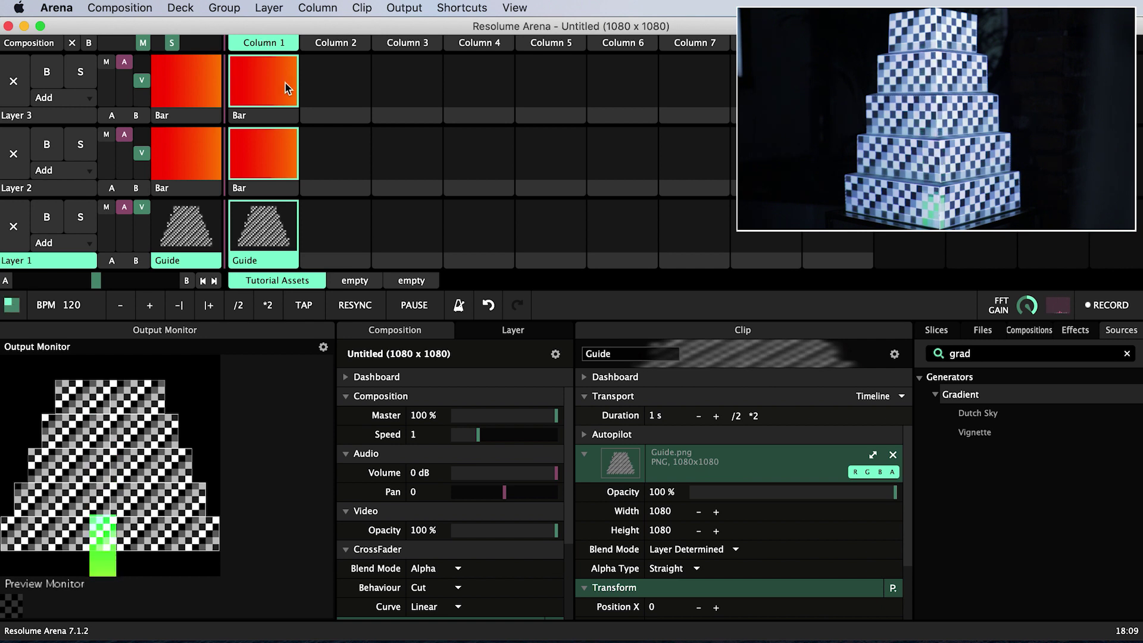
Step: Move Layer 3's Bar clip to Position X -164 and narrow its audio band to 0.60–0.87
left_click(273, 113)
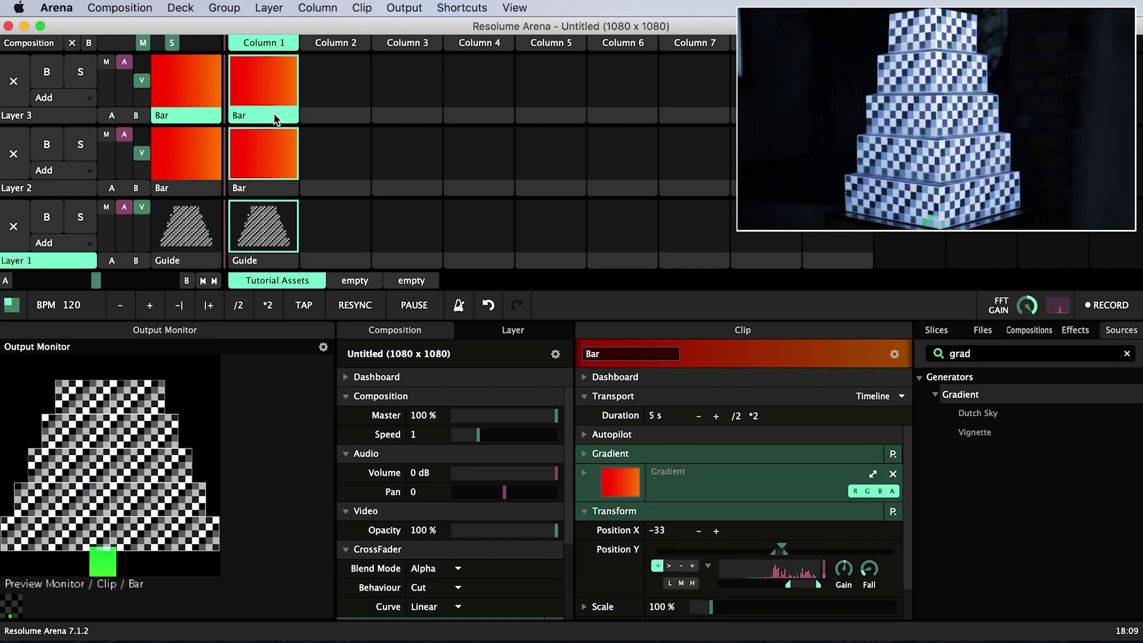
left_click(699, 531)
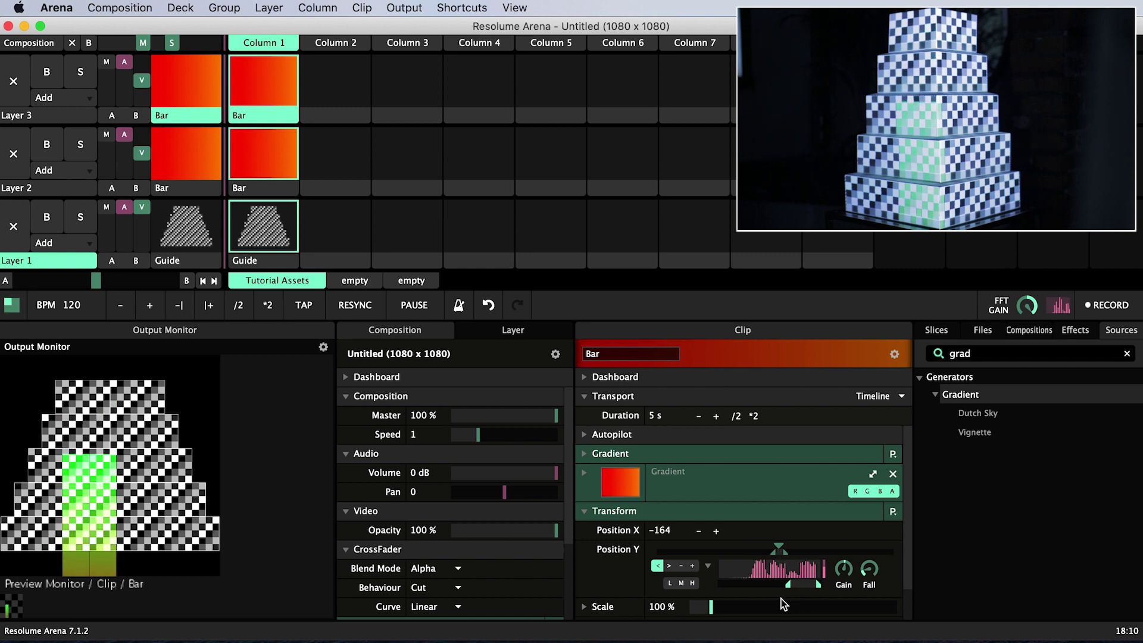
mouse_move(789, 585)
left_click_drag(790, 586, 782, 585)
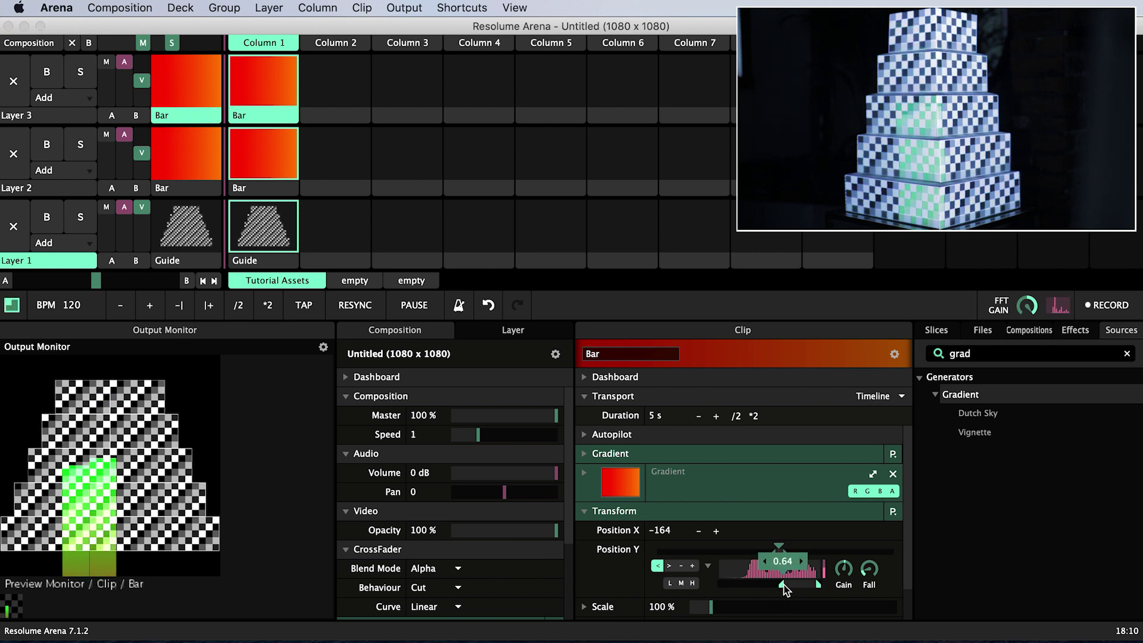
left_click_drag(816, 584, 808, 584)
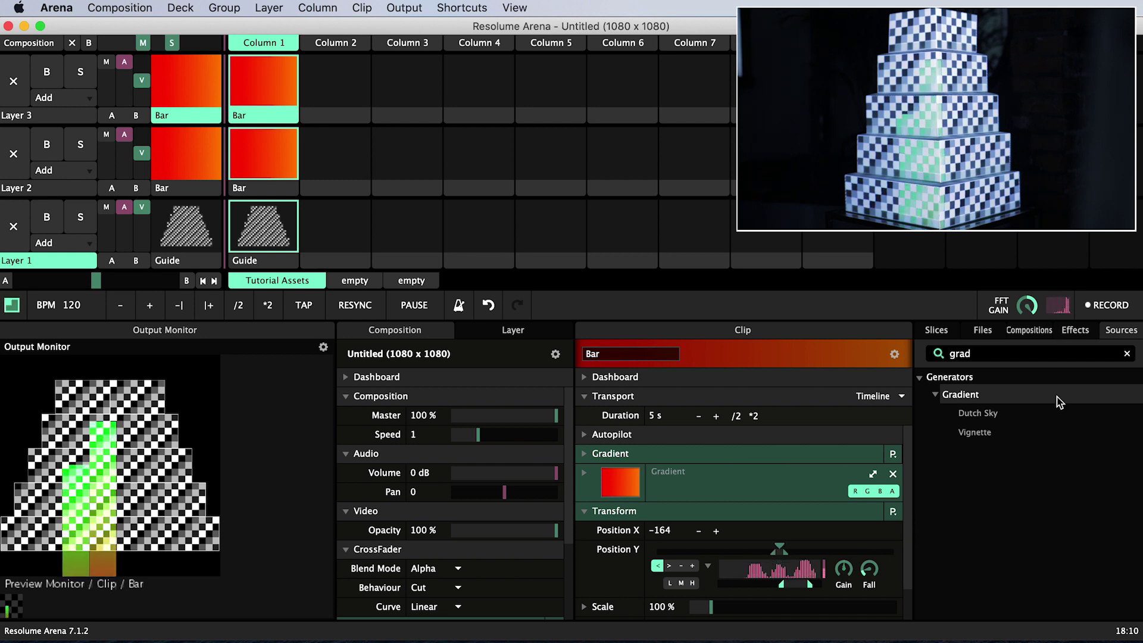
Step: Find Mirror with the 'mir' effect search and apply Mirror Basic to the whole composition
left_click(1066, 333)
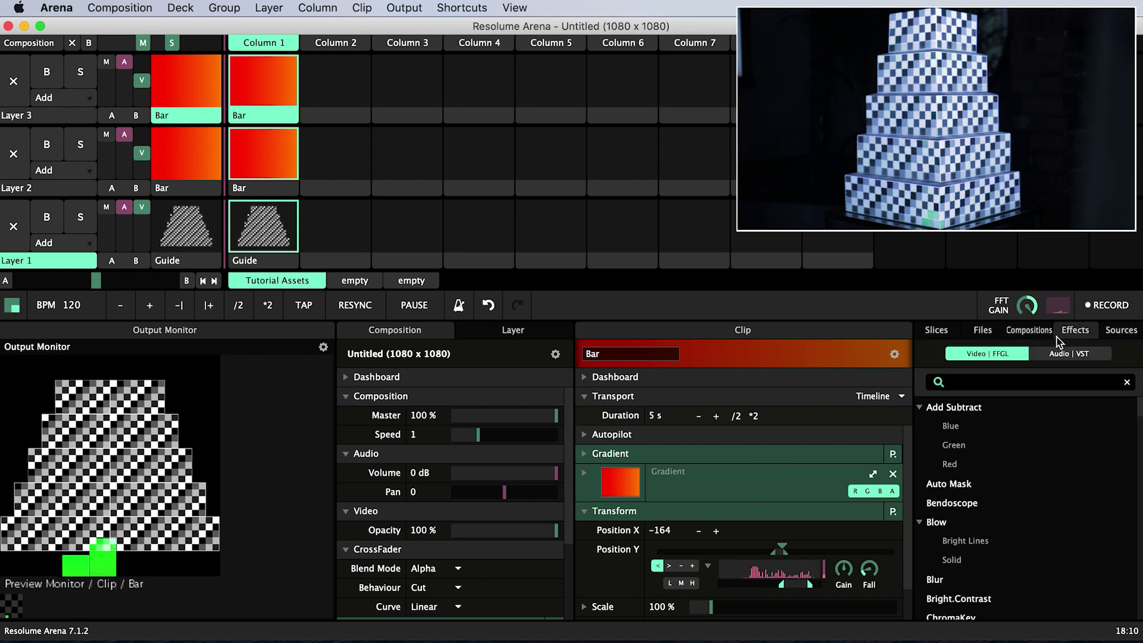
left_click(972, 381)
type("mirr")
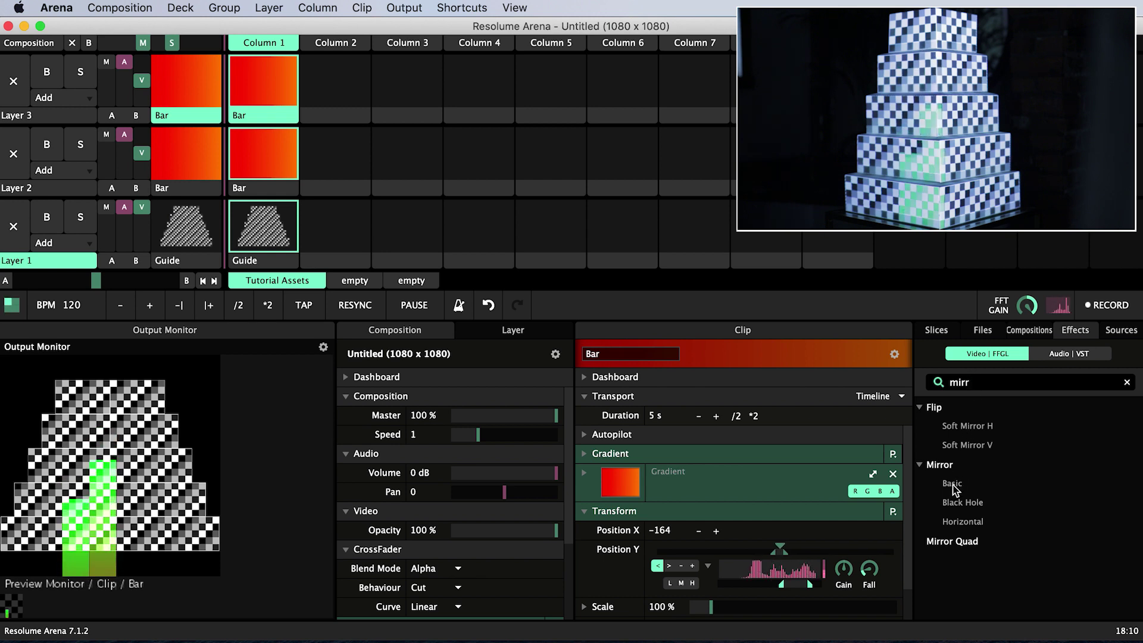
left_click_drag(955, 490, 396, 397)
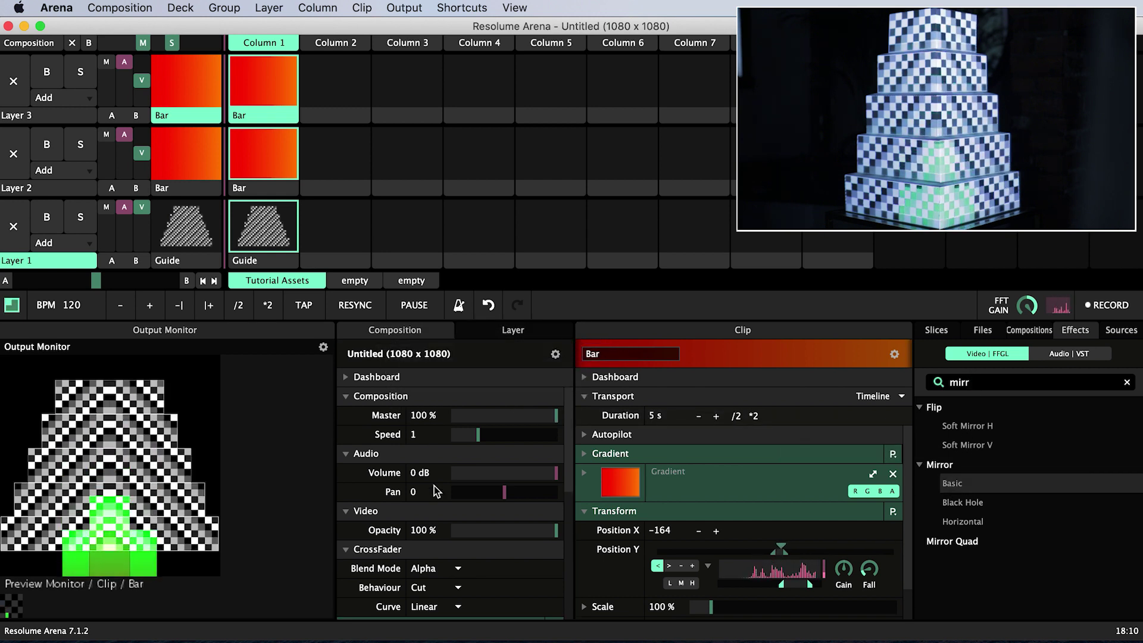
scroll(434, 485, "down", 8)
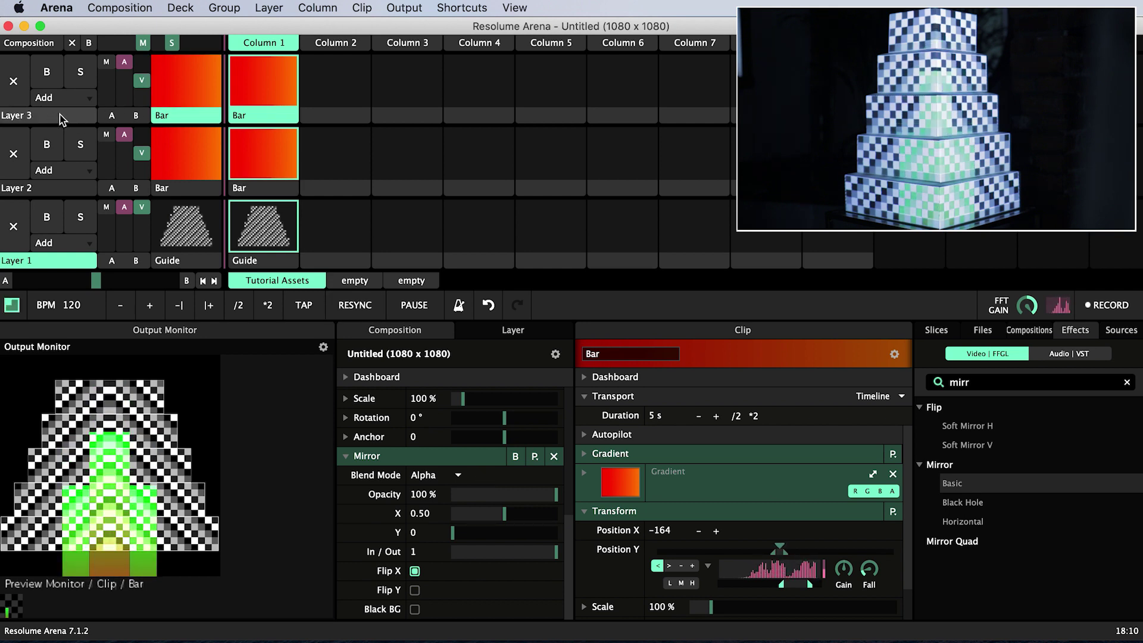
Step: Create a new Layer 4 and copy the Bar clip into it
right_click(40, 114)
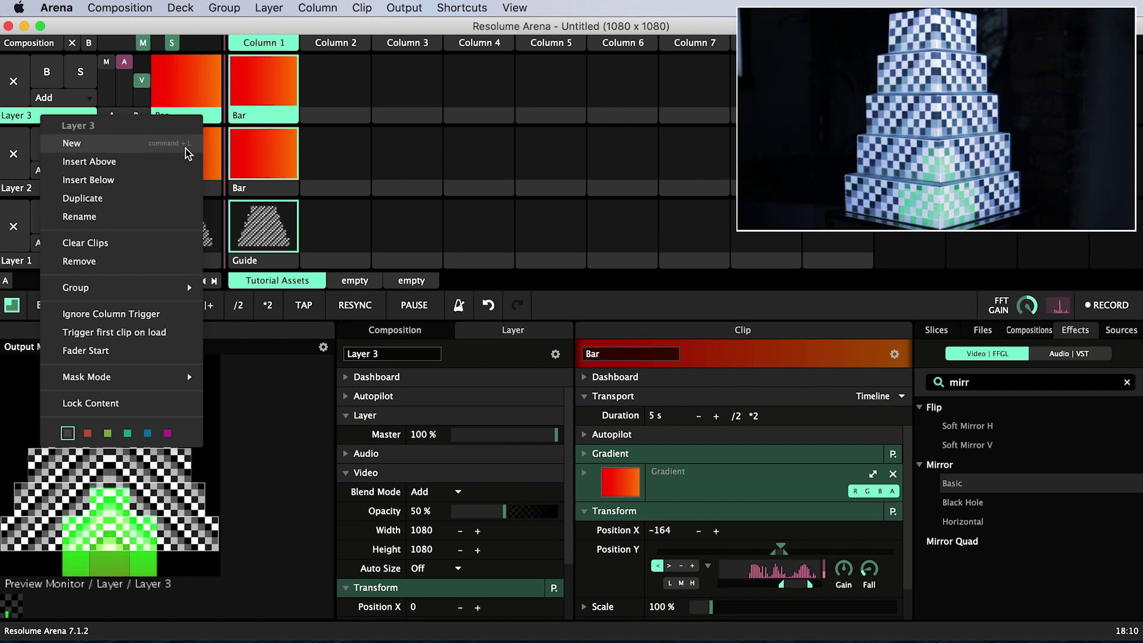
left_click(106, 149)
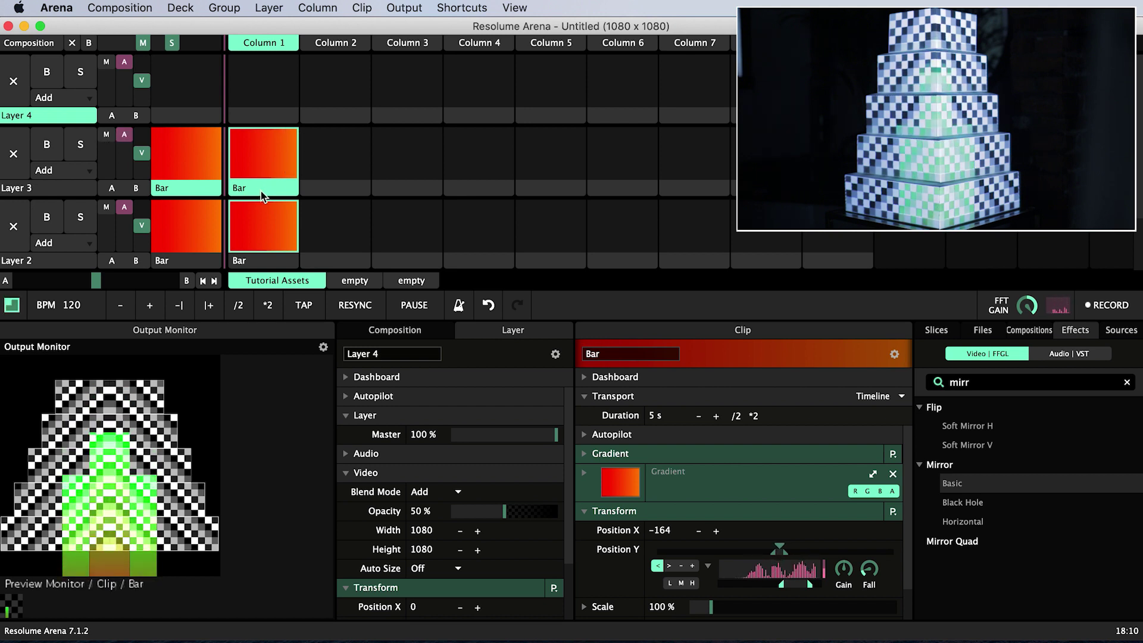
left_click_drag(261, 191, 259, 116)
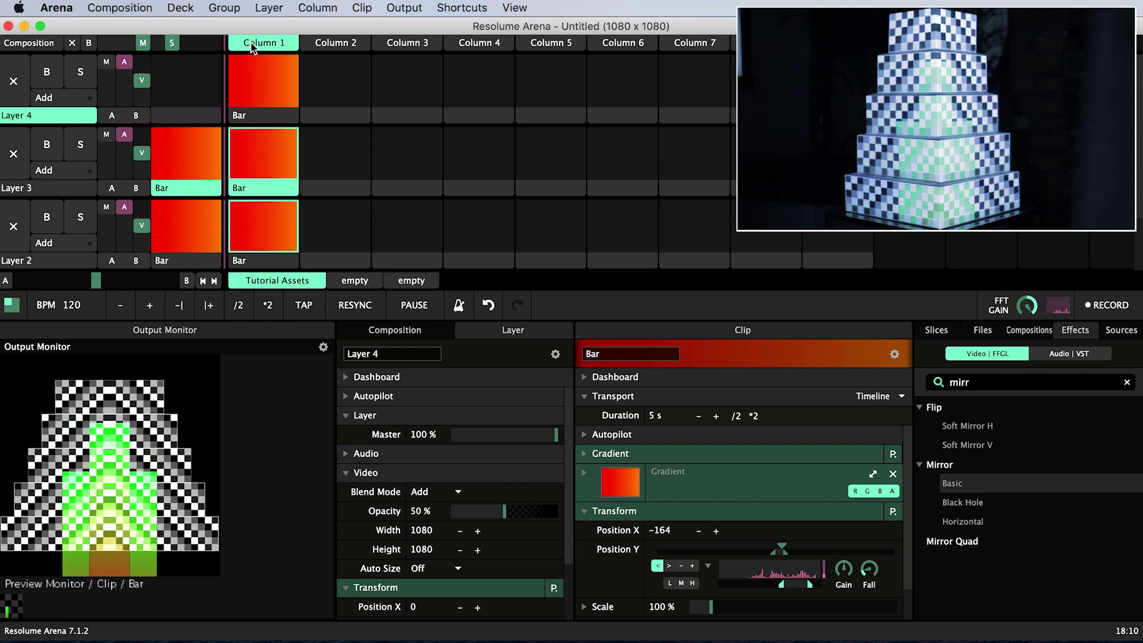
Step: Launch Column 1 and set the third Bar to Position X -295, reacting to mid frequencies
left_click(286, 48)
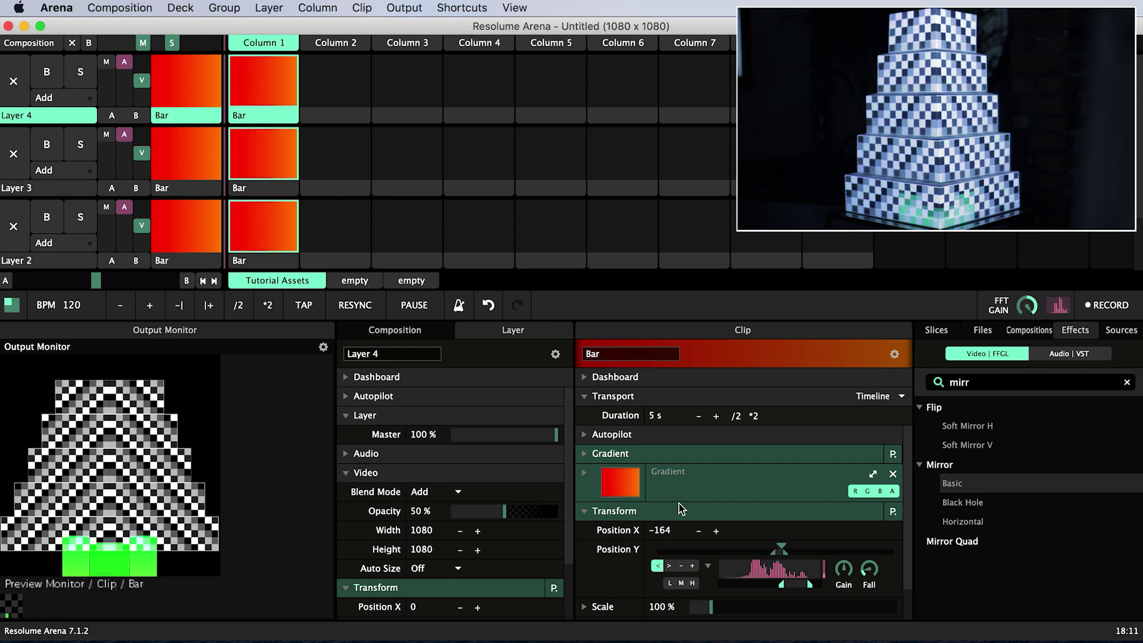
left_click_drag(698, 536, 484, 542)
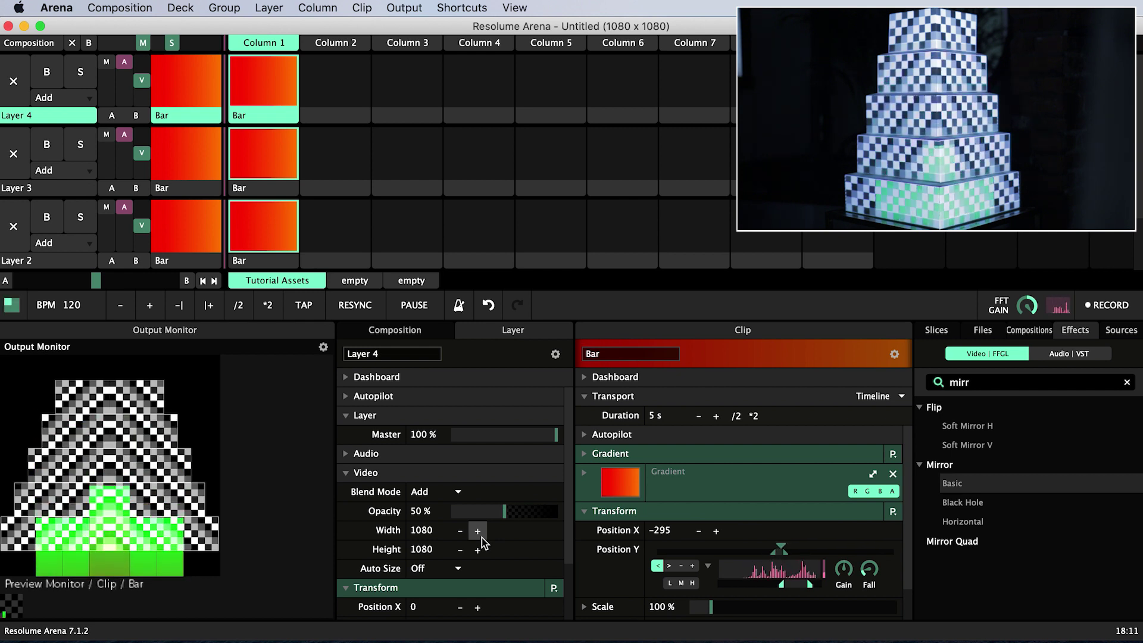
left_click(683, 583)
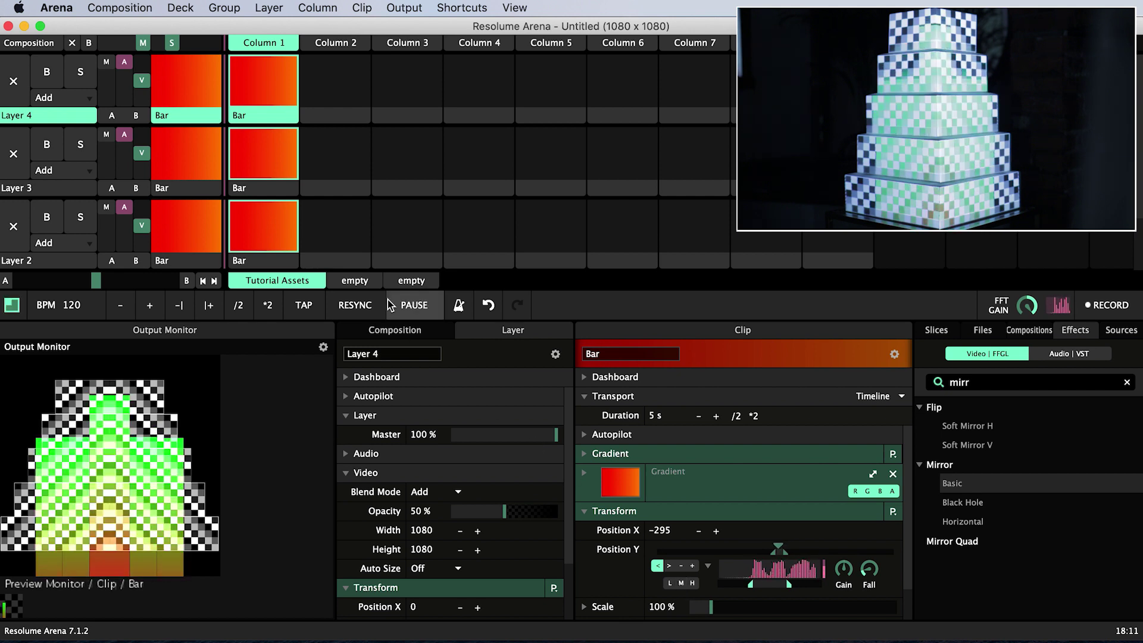
Step: Create a new Layer 5 and copy the Bar clip into it
right_click(65, 117)
left_click(115, 161)
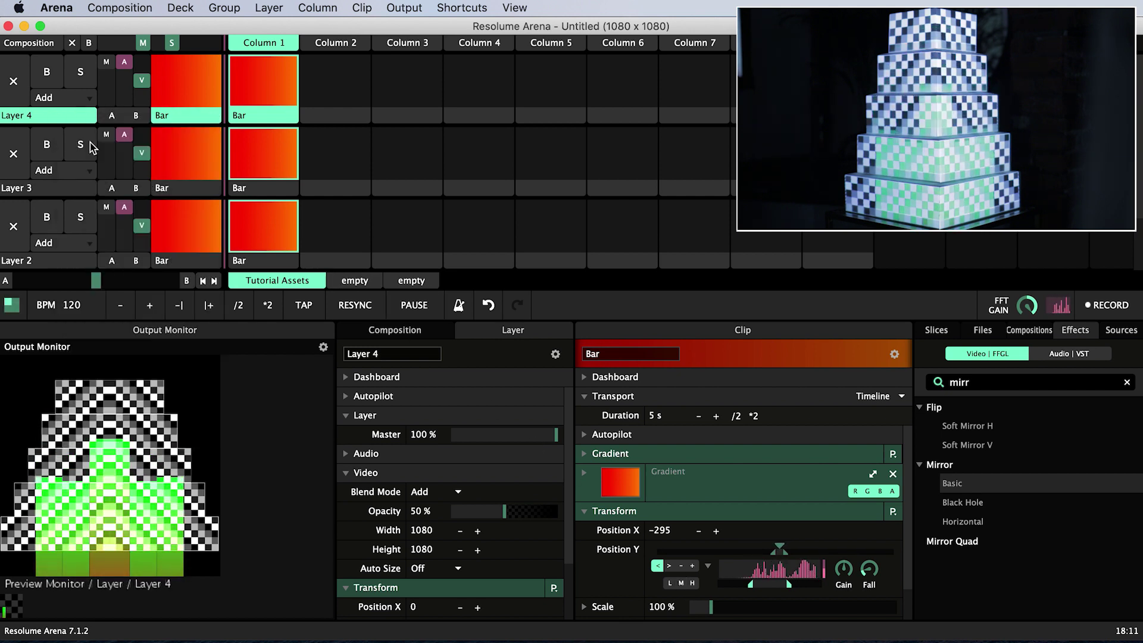
left_click_drag(251, 141, 269, 66)
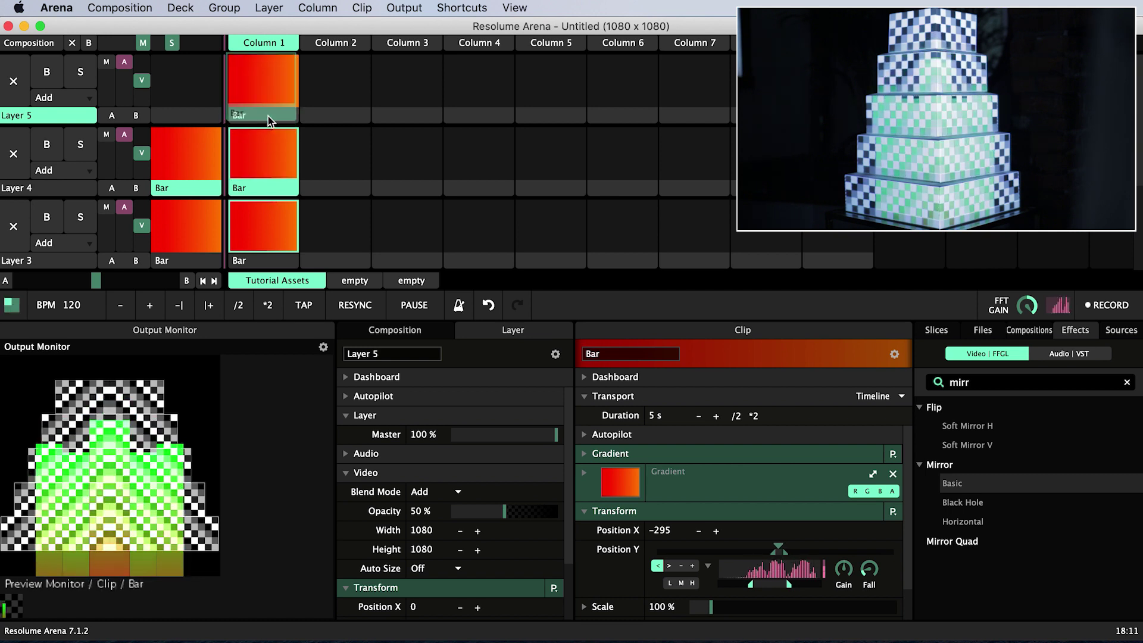
Step: Launch the fourth Bar at Position X -425, reacting to low frequencies, and widen its Position Y band
left_click(269, 63)
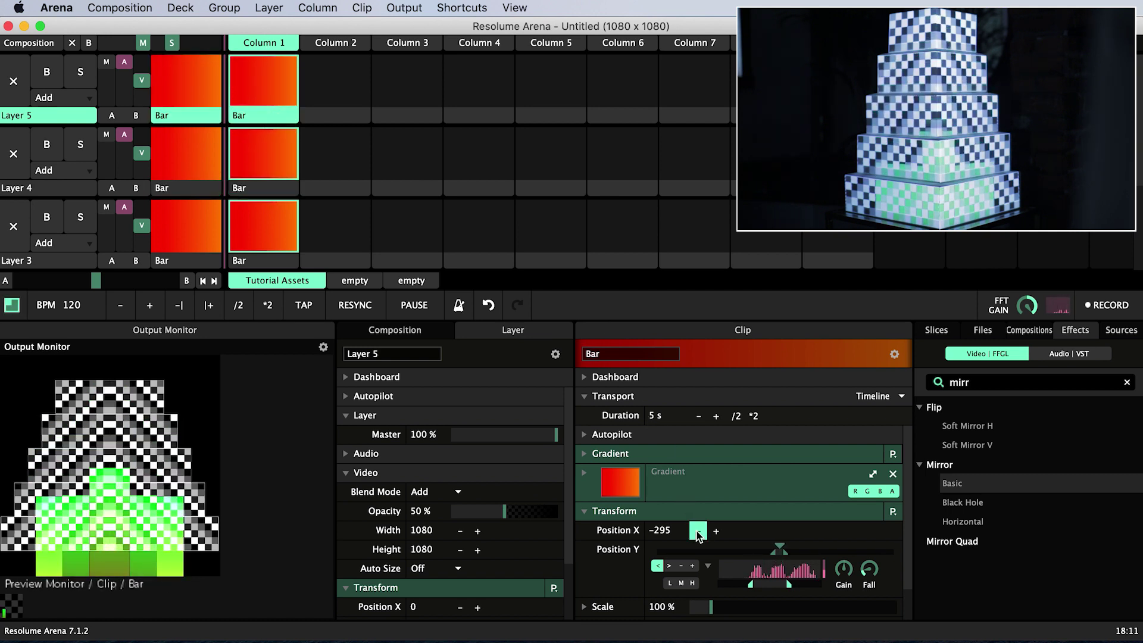
left_click_drag(659, 530, 476, 549)
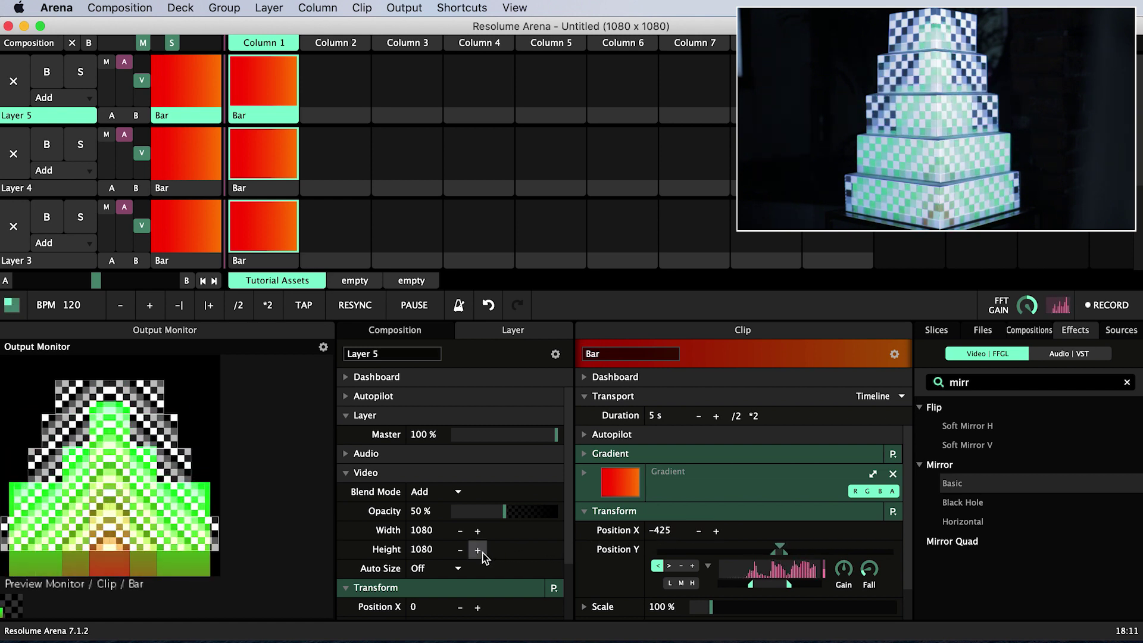
left_click(670, 584)
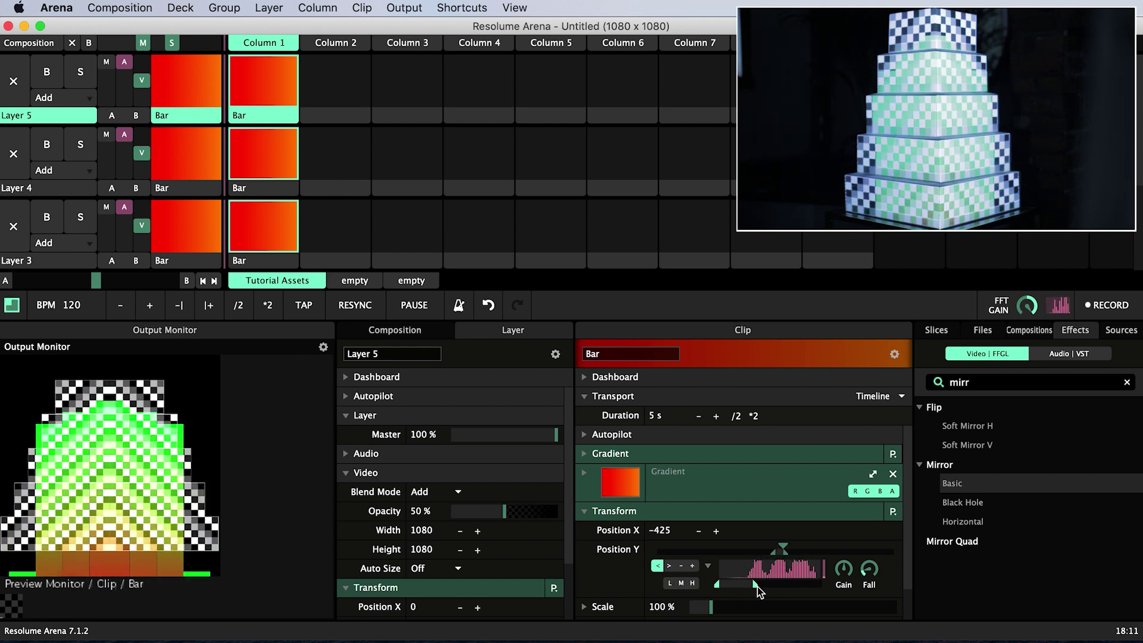
mouse_move(757, 587)
left_mouse_down()
mouse_move(773, 590)
mouse_move(750, 589)
left_mouse_up()
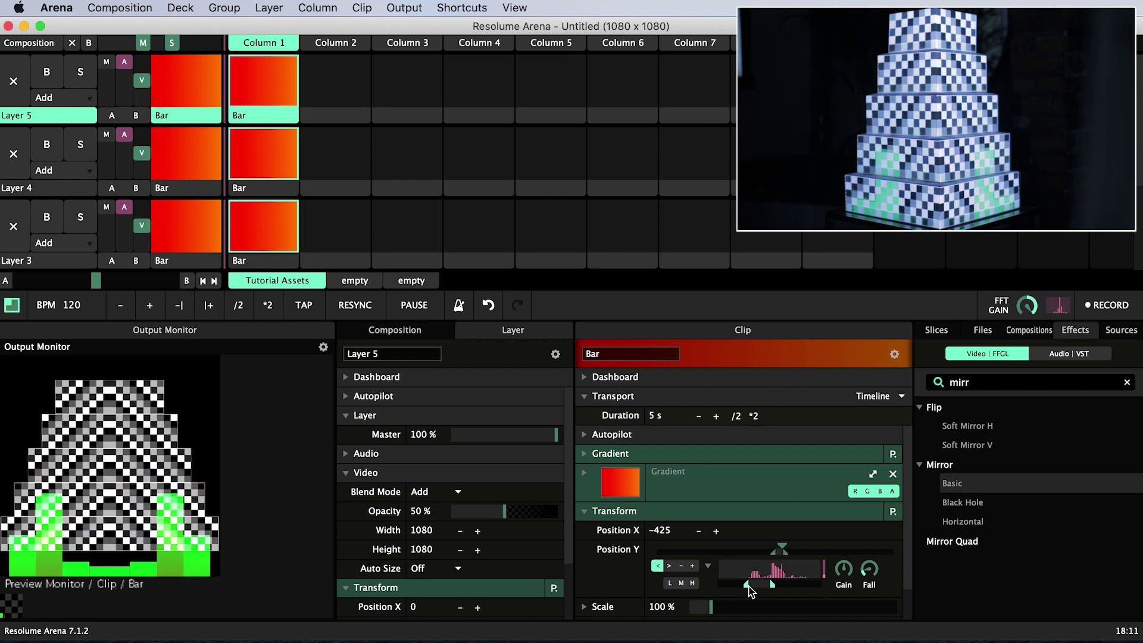
Step: Raise the V opacity of Layers 5, 4 and 3 to full
left_click(124, 135)
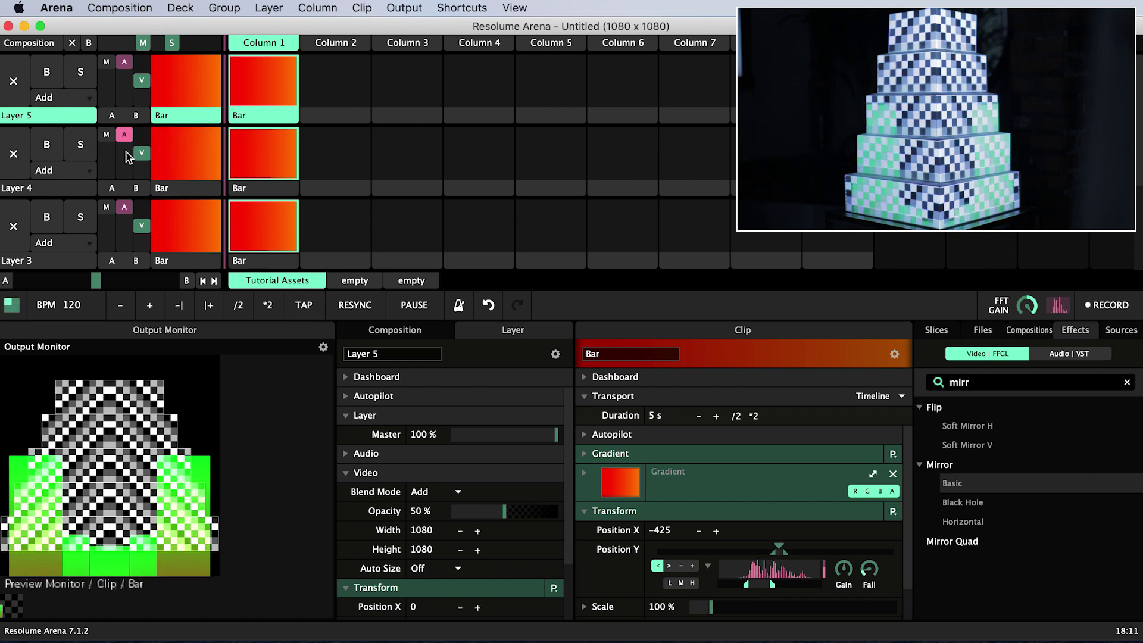
left_click(124, 135)
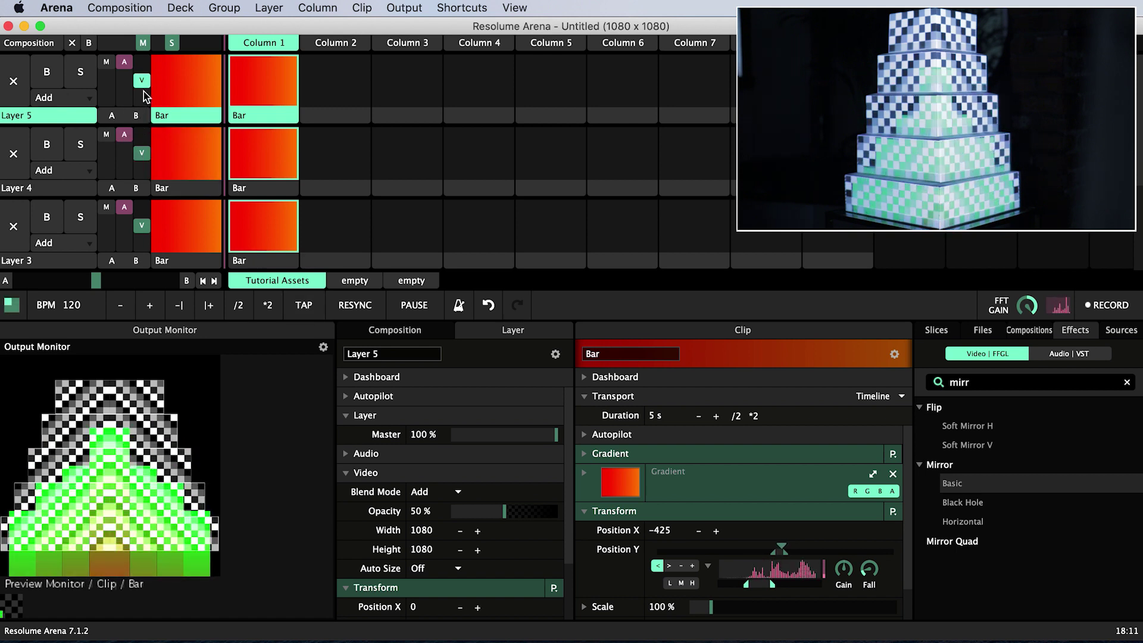
left_click_drag(141, 80, 141, 61)
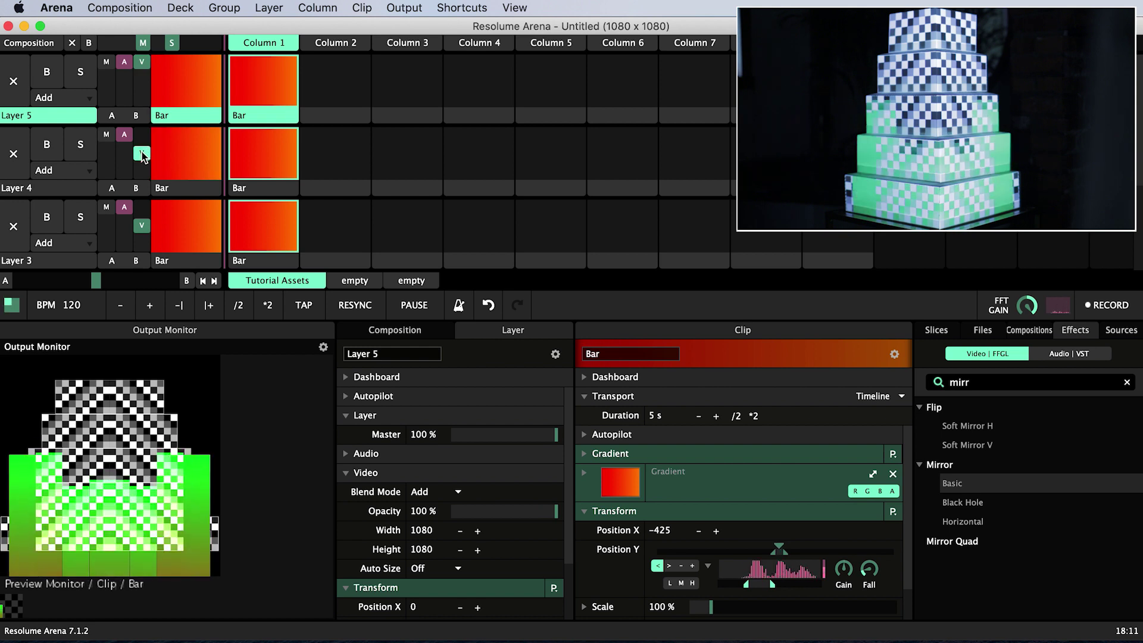
left_click_drag(143, 156, 141, 119)
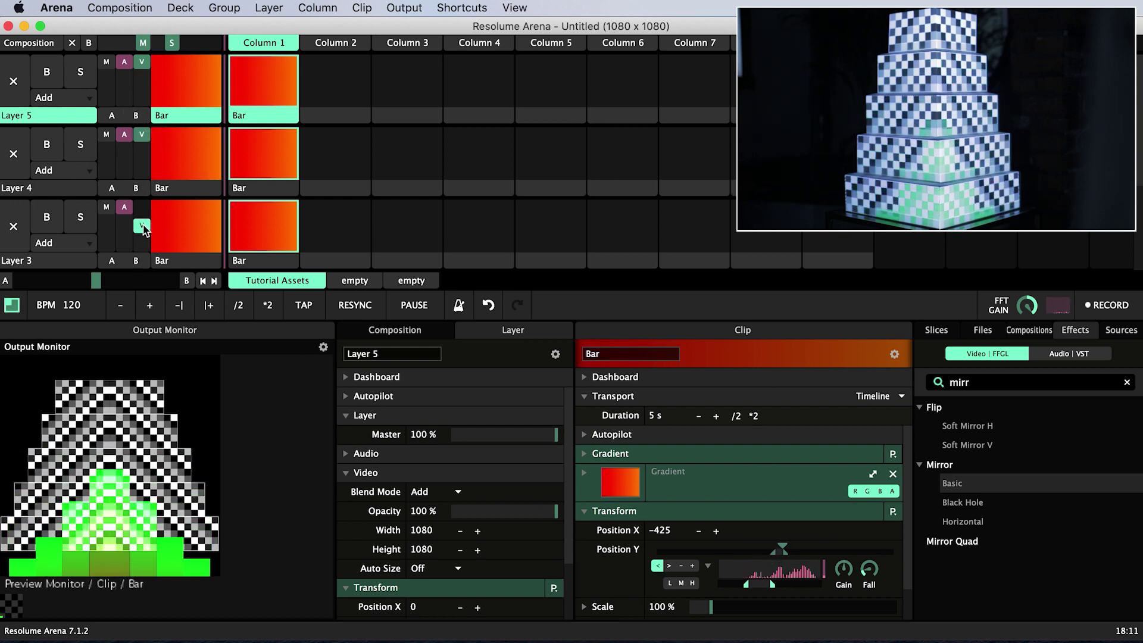
left_click_drag(143, 229, 142, 184)
Step: Raise Layer 2 to full opacity and fade Layer 1's Guide checkerboard out of the output
scroll(167, 223, "down", 1)
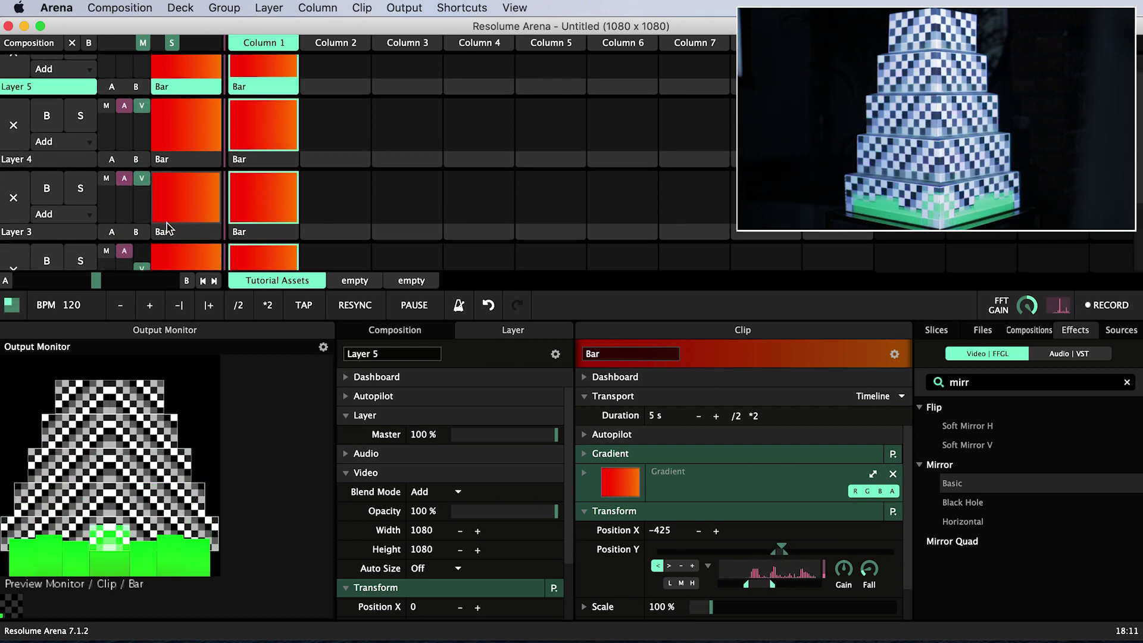
scroll(167, 223, "down", 2)
left_click_drag(143, 152, 143, 134)
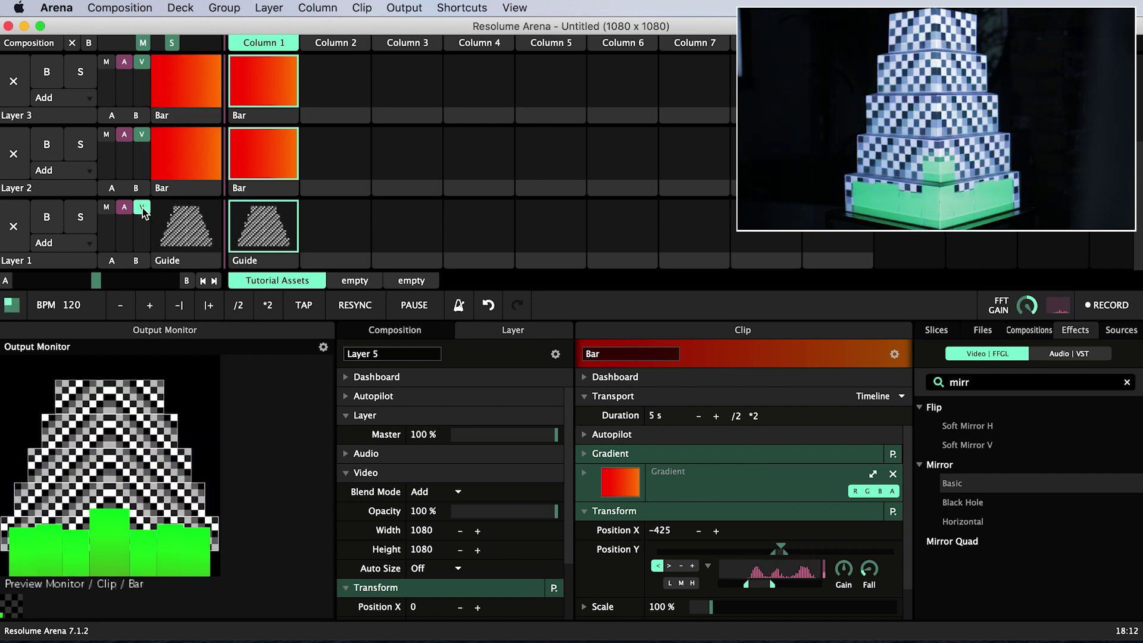
left_click_drag(144, 215, 144, 255)
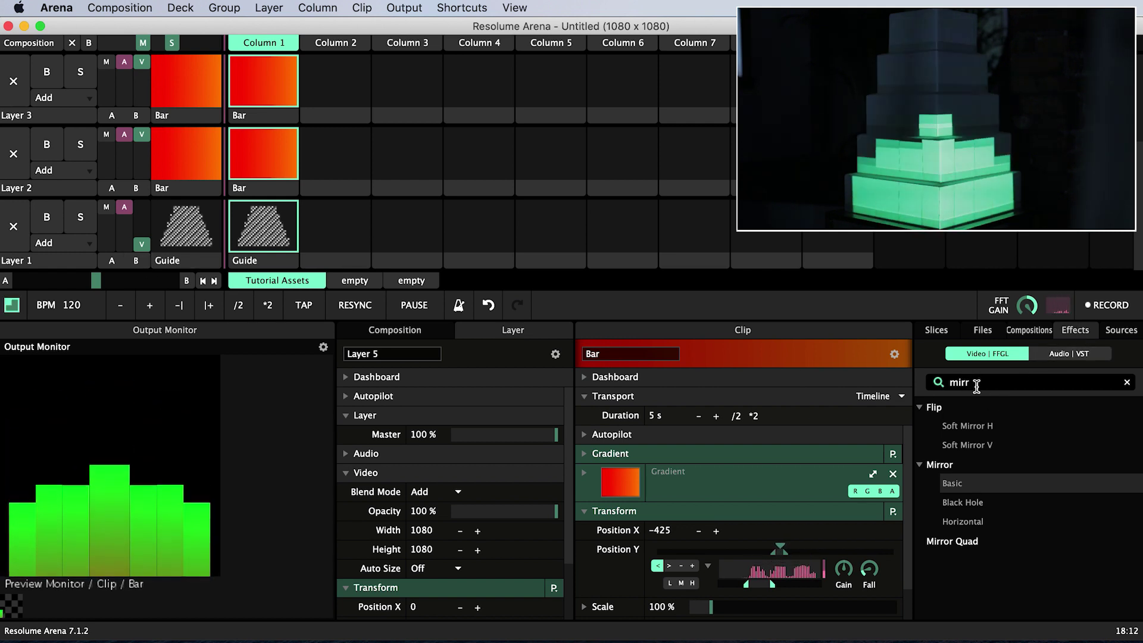
Step: Search effects for 'rev' and add Reveal to the composition
left_click_drag(976, 386, 934, 388)
type("rev")
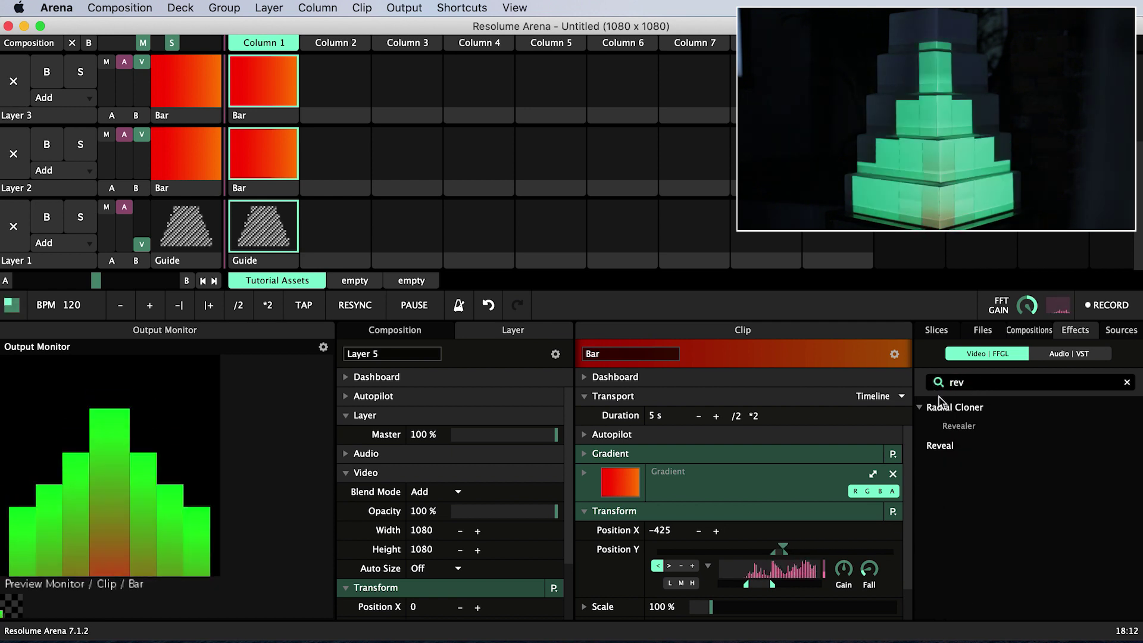
left_click_drag(946, 451, 411, 416)
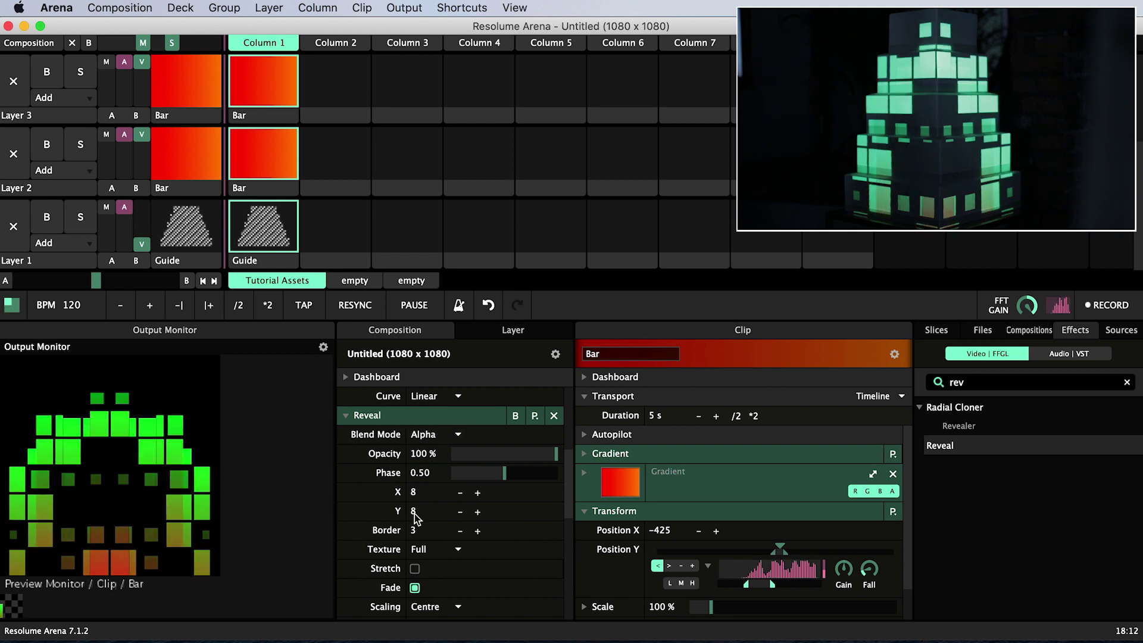
scroll(421, 549, "down", 2)
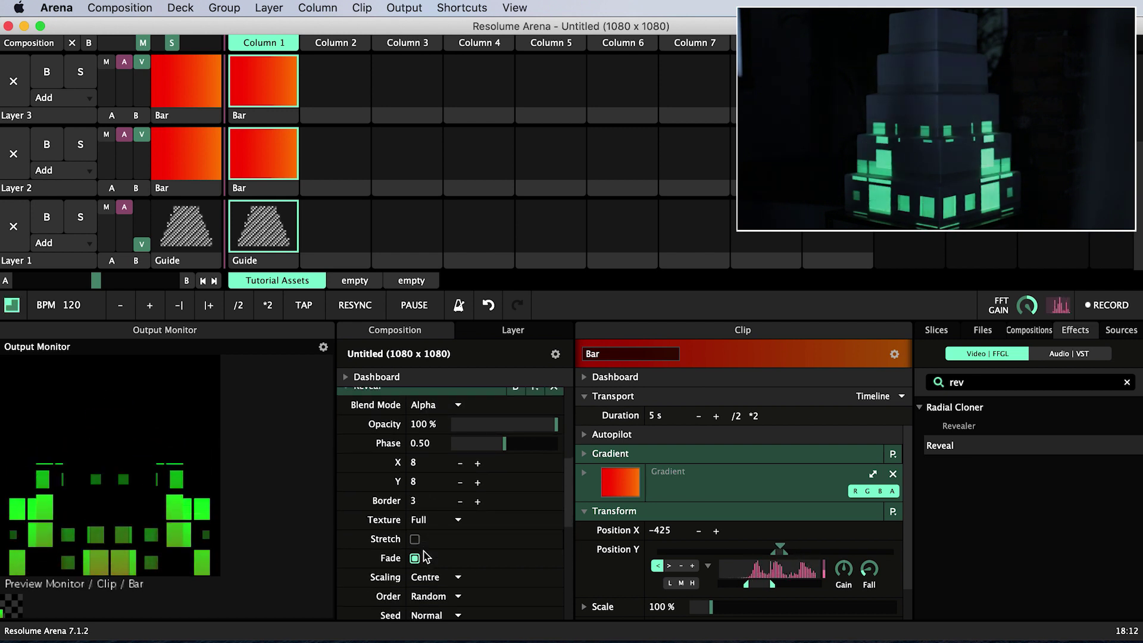
scroll(434, 582, "down", 3)
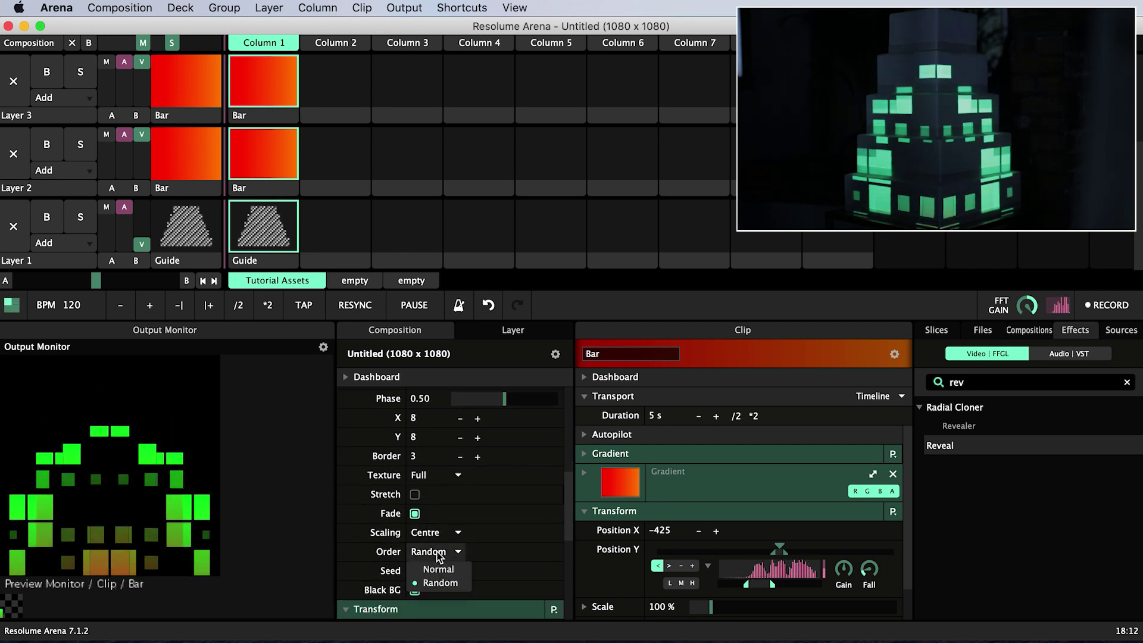
Step: Set Reveal to Order Normal, Phase 1, X 1 and Y 19 to stripe the bars
left_click(438, 555)
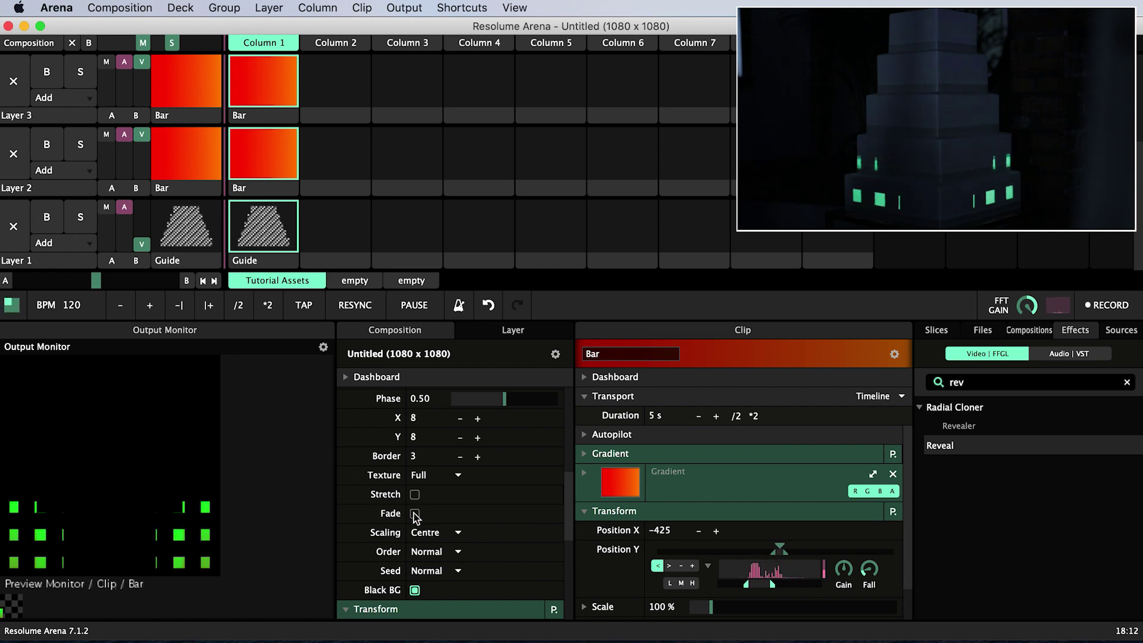
left_click_drag(505, 399, 570, 409)
double_click(413, 419)
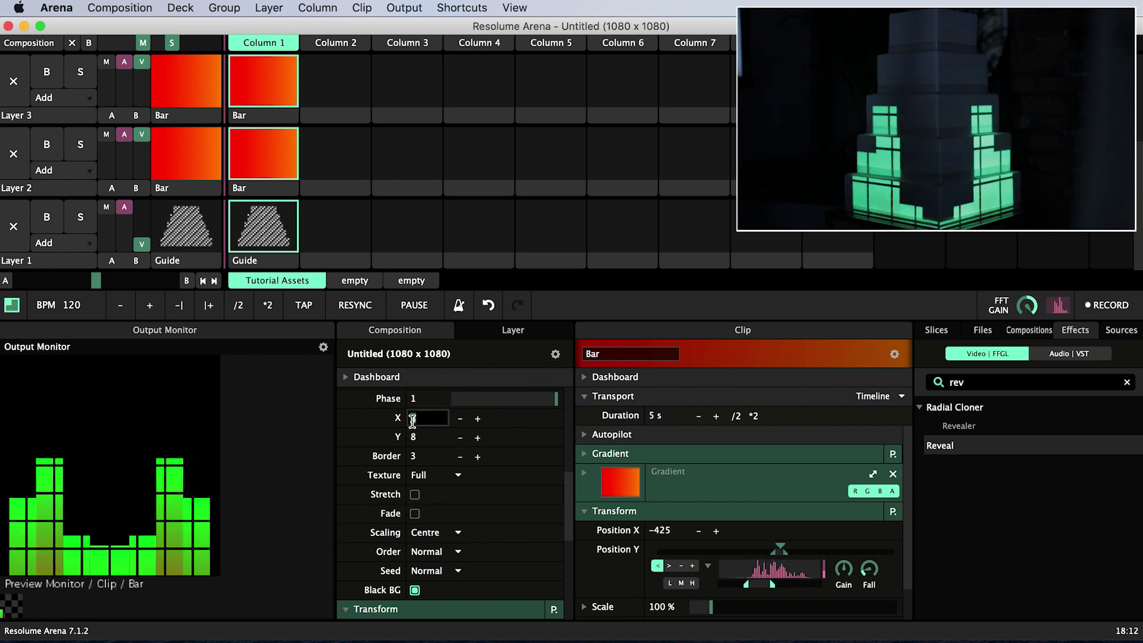
type("1")
key("Return")
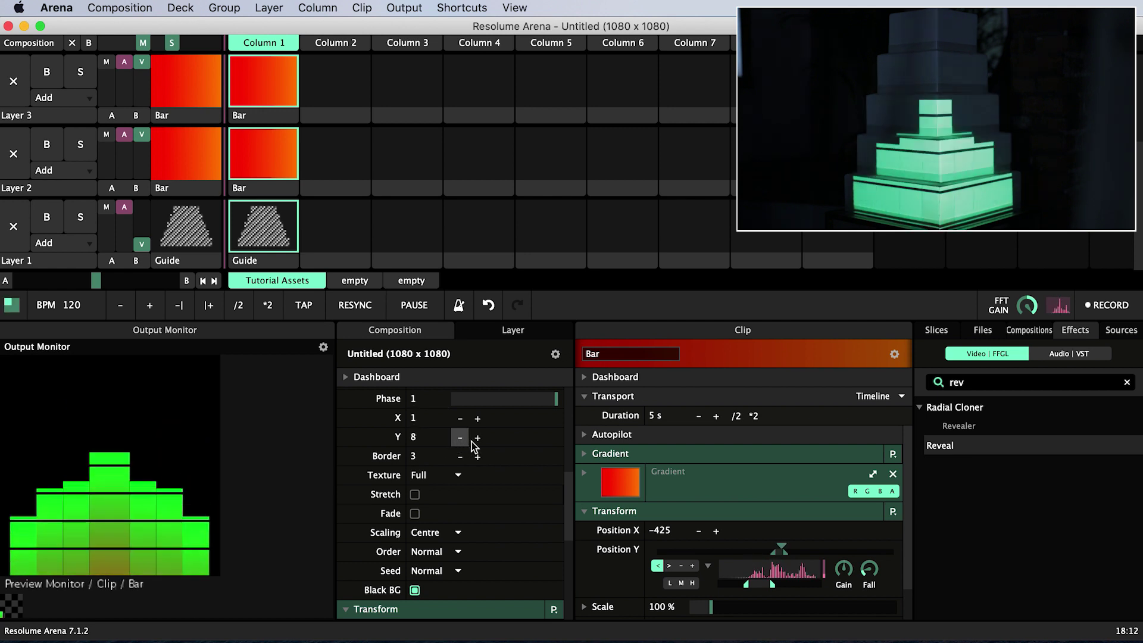
left_click_drag(477, 438, 505, 431)
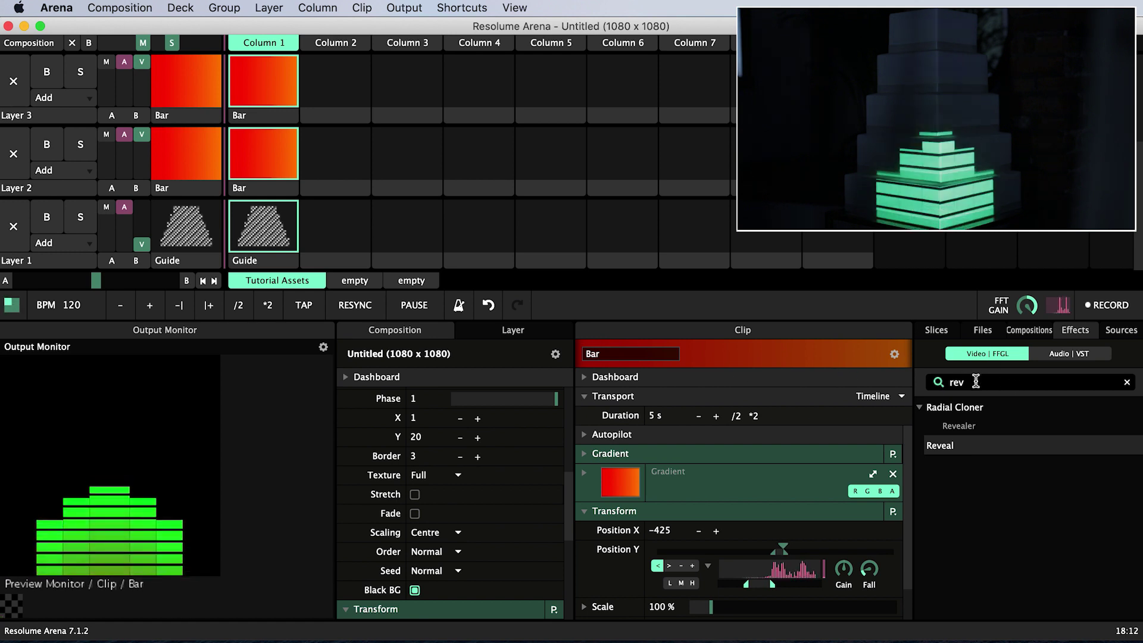
Step: Search effects for 'hue' and add Hue Rotate to the composition above Reveal
left_click_drag(976, 382, 930, 379)
type("hue")
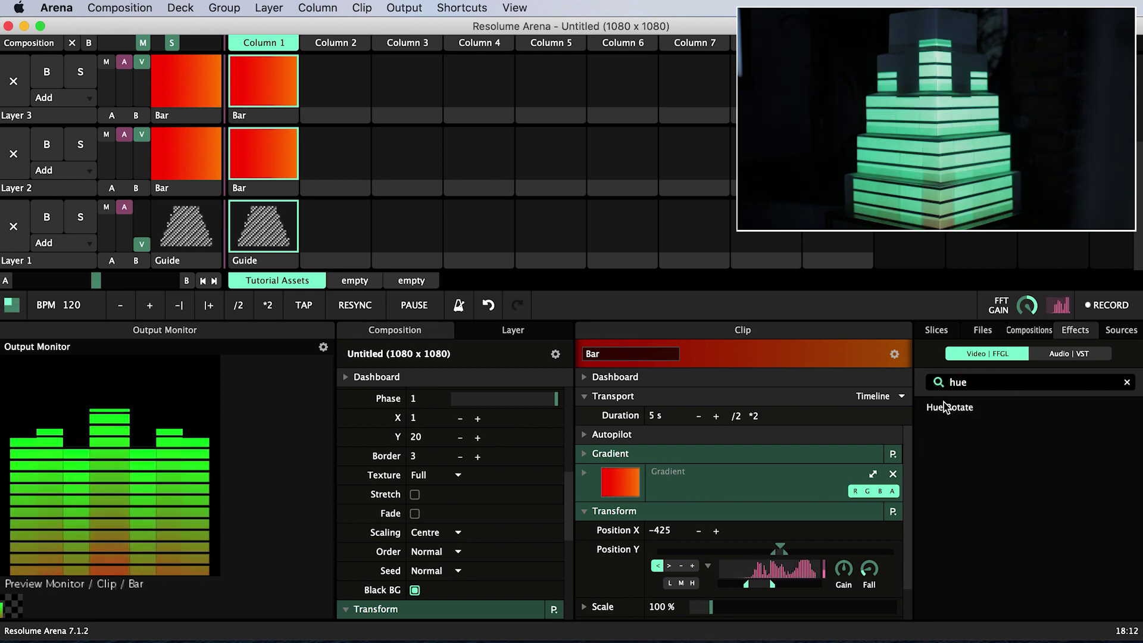
left_click_drag(955, 413, 489, 438)
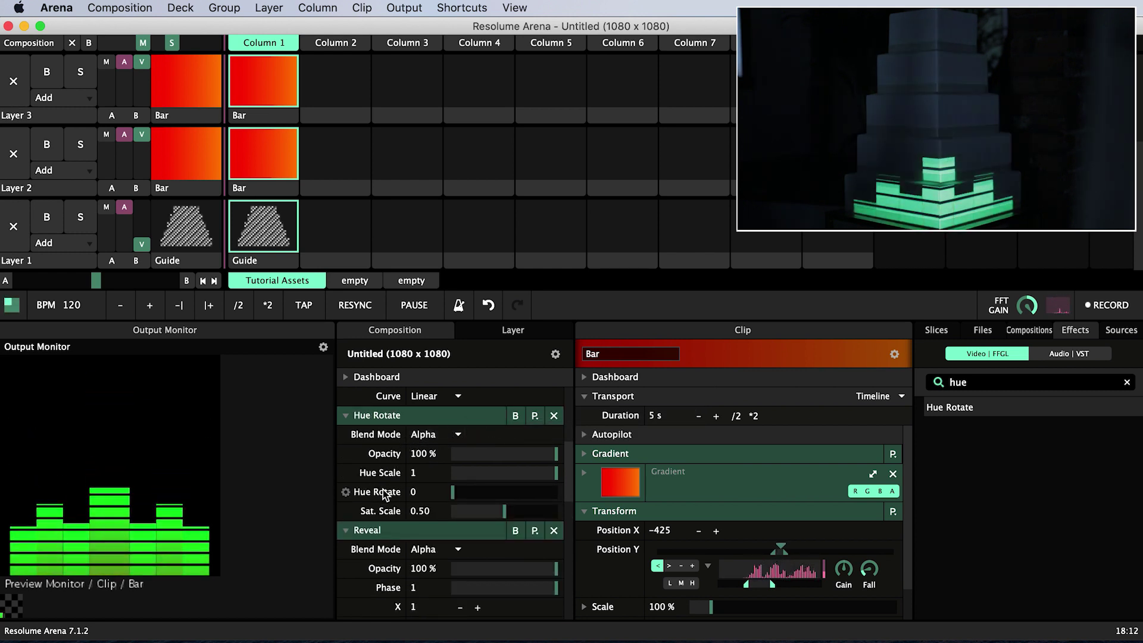
Step: Animate the Hue Rotate parameter over a 5-second timeline
left_click(347, 494)
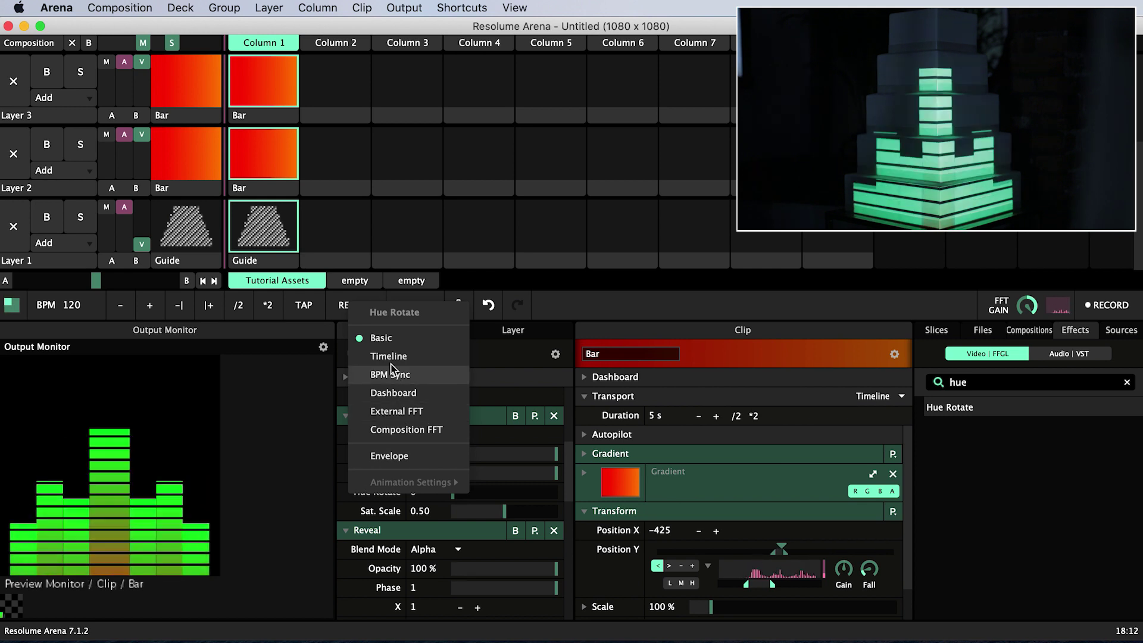
left_click(392, 354)
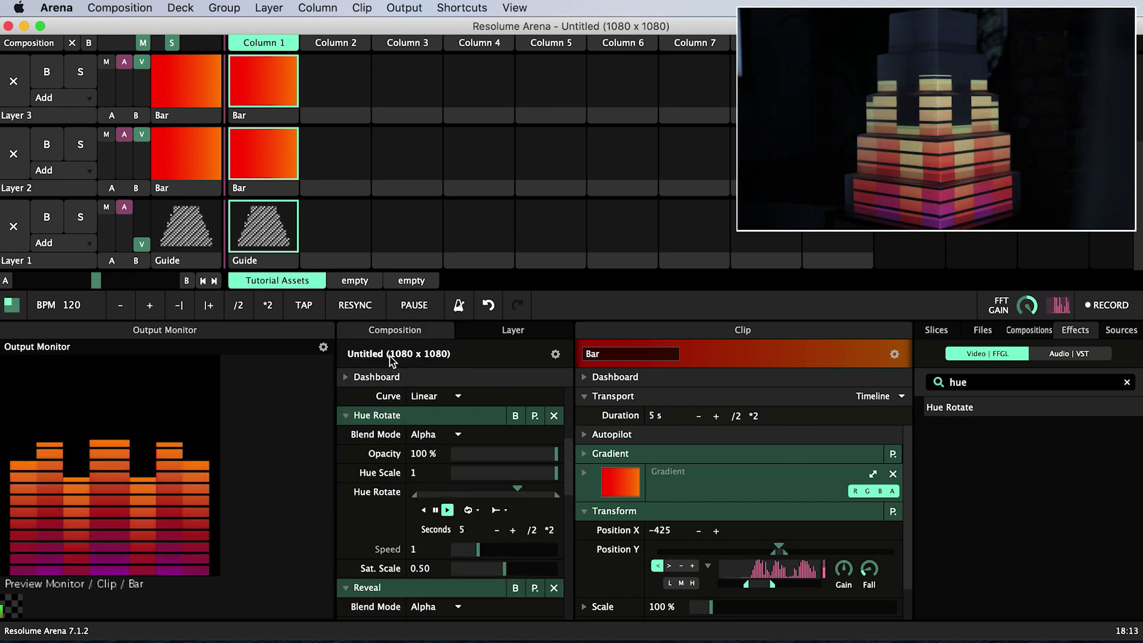
double_click(956, 382)
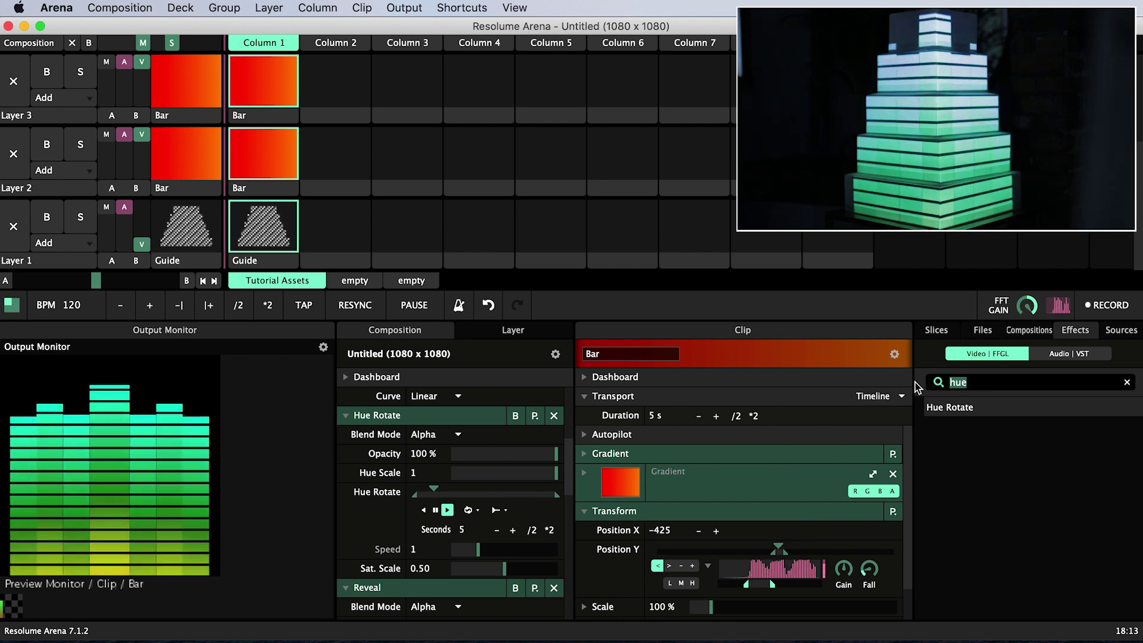
Step: Add Delay RGB to the top of the composition and set its opacity to 30%
type("delay")
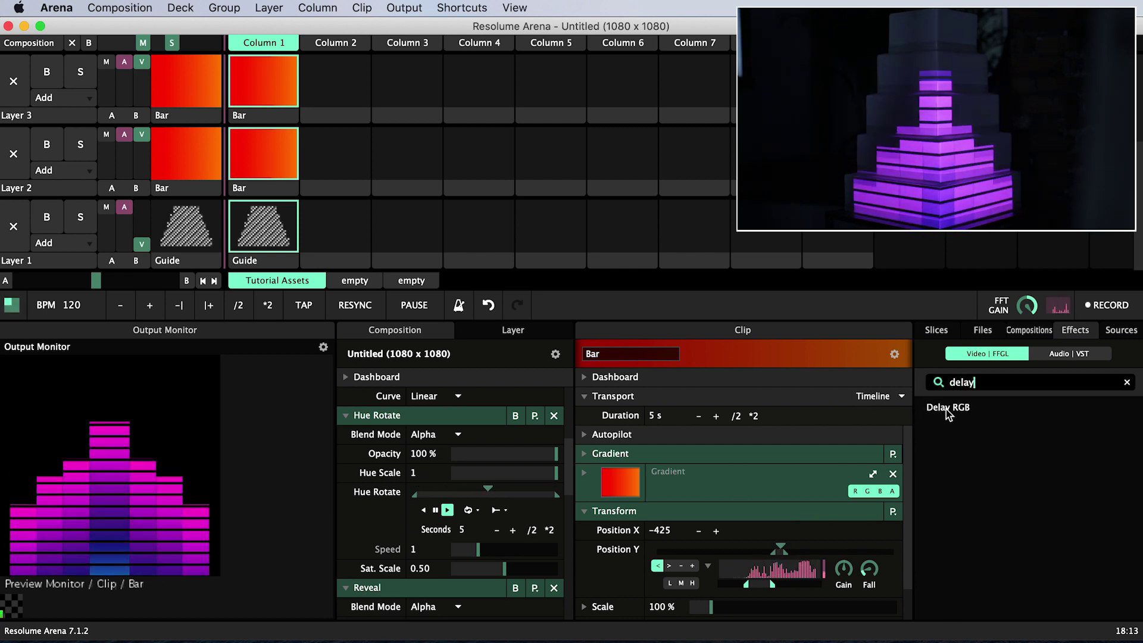
left_click_drag(948, 412, 460, 438)
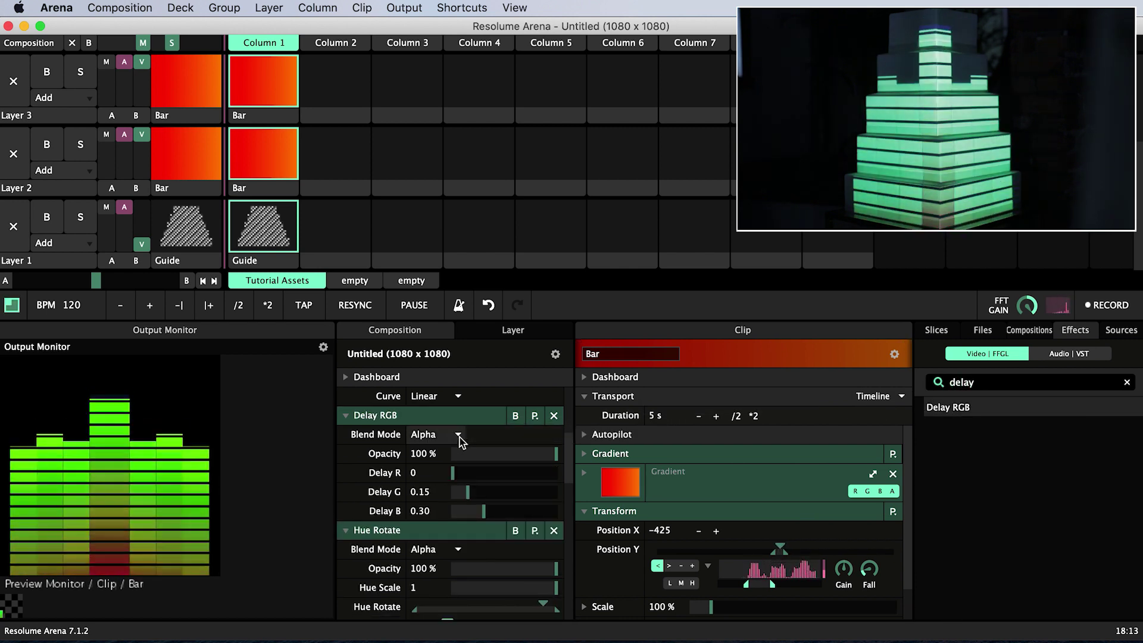
double_click(421, 454)
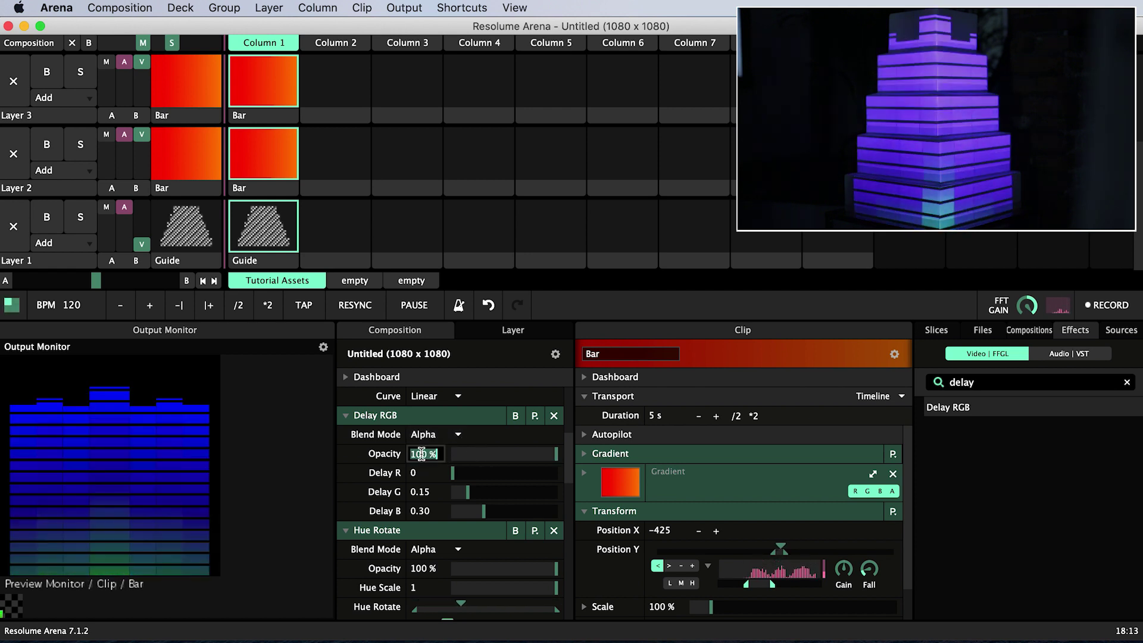
type("30")
key("Return")
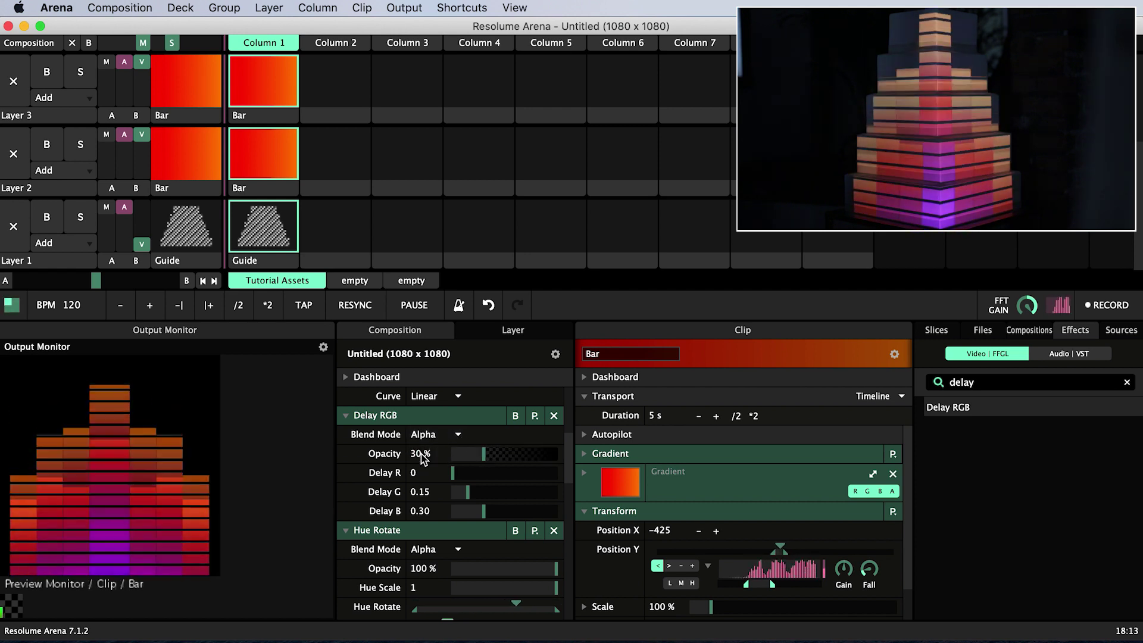